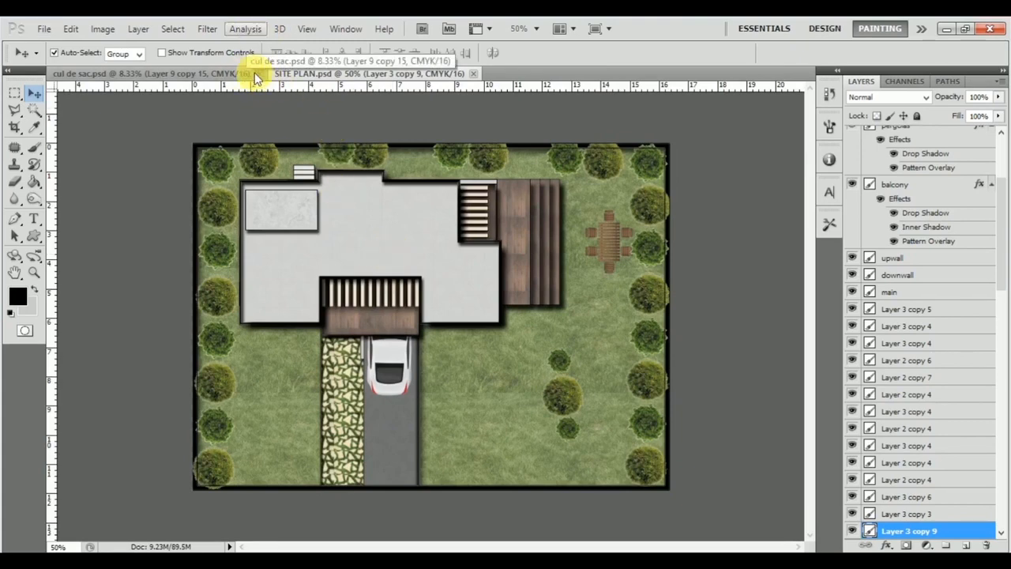
Close both open documents and create a new 840.99 x 593.98 mm document at 200 pixels/inch in 16 bit CMYK Color with a white background
left_click(257, 74)
left_click(252, 75)
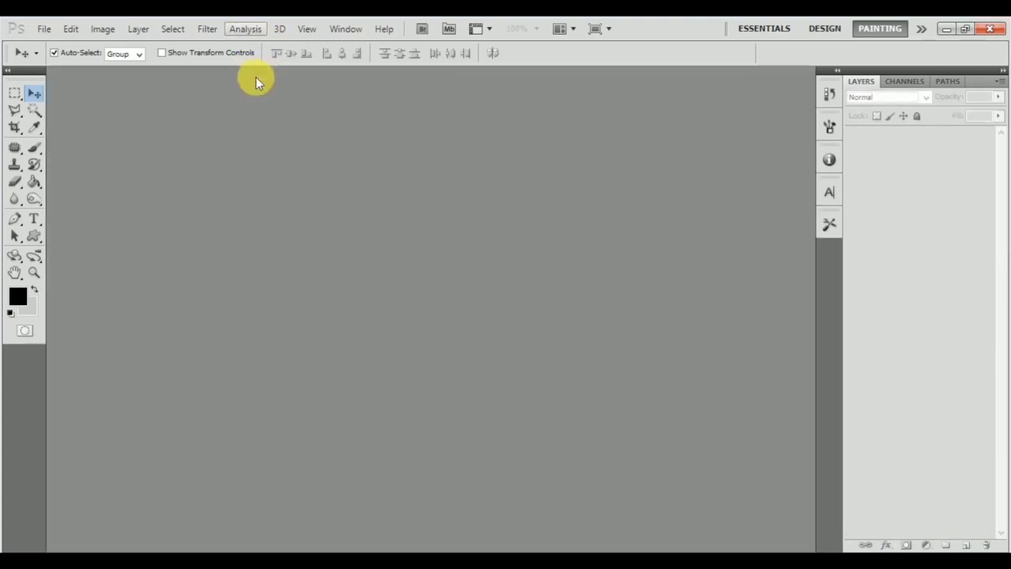
left_click(45, 29)
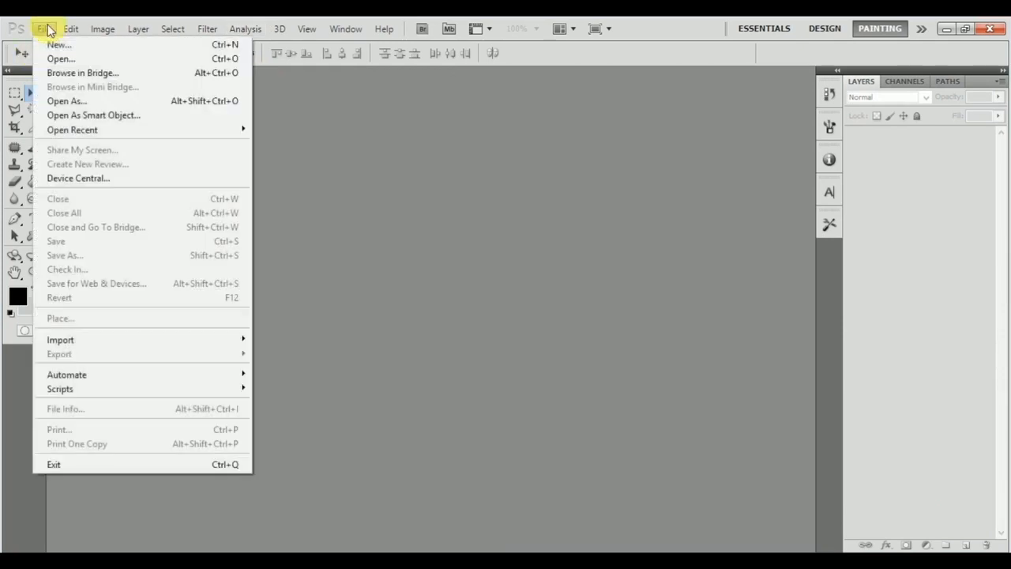
left_click(86, 46)
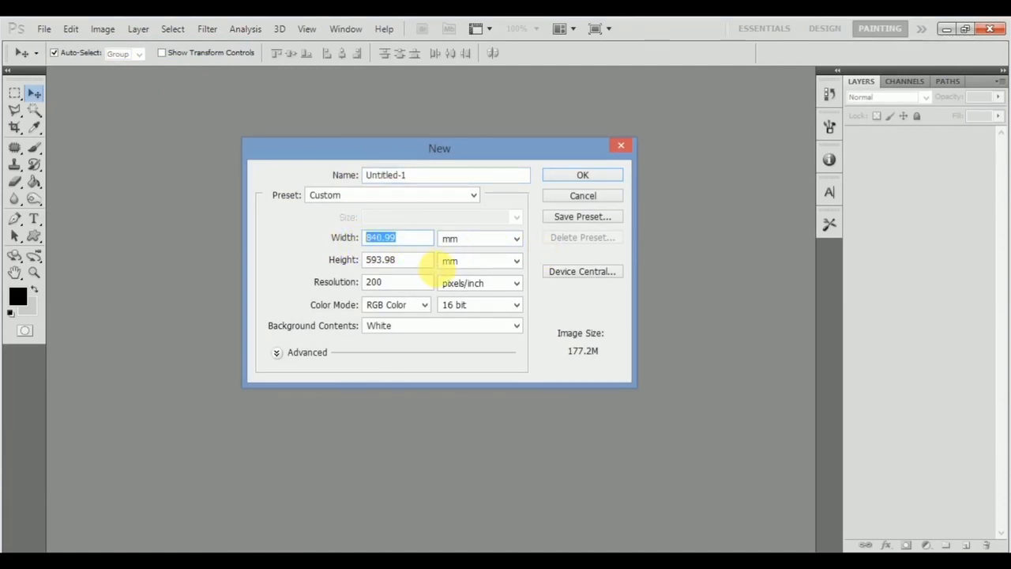
key("Tab")
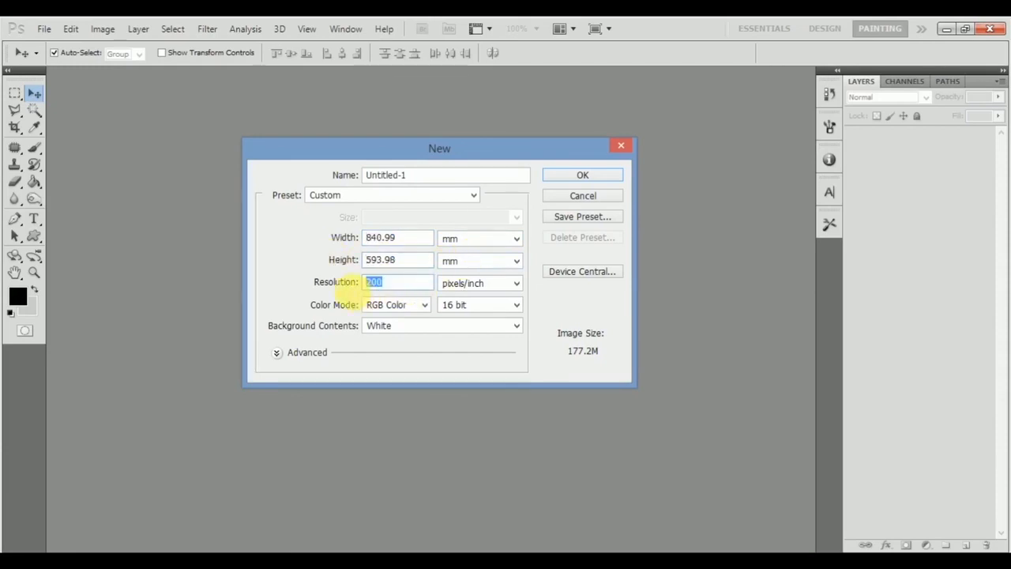
left_click(421, 307)
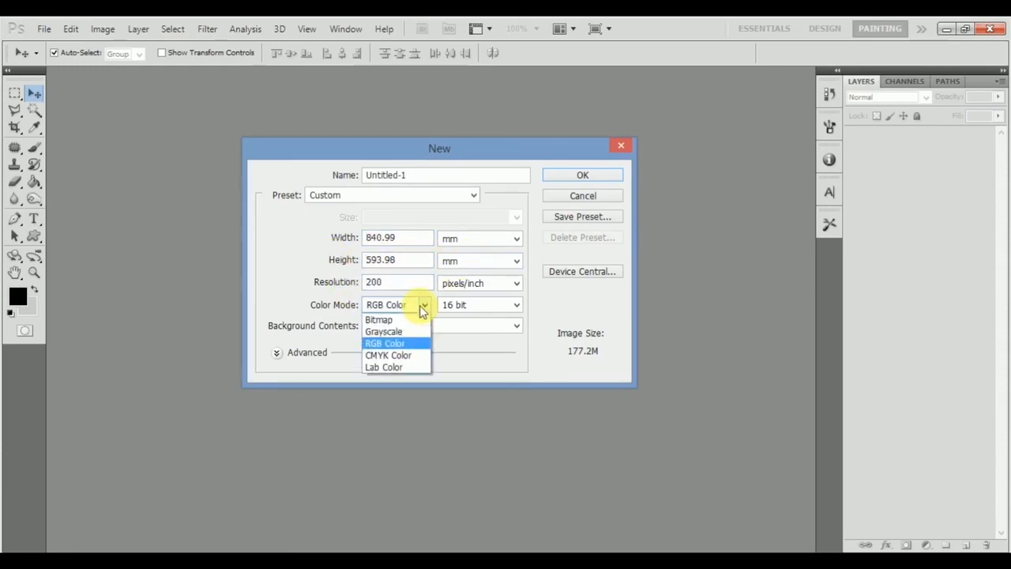
left_click(401, 357)
left_click(498, 308)
left_click(477, 344)
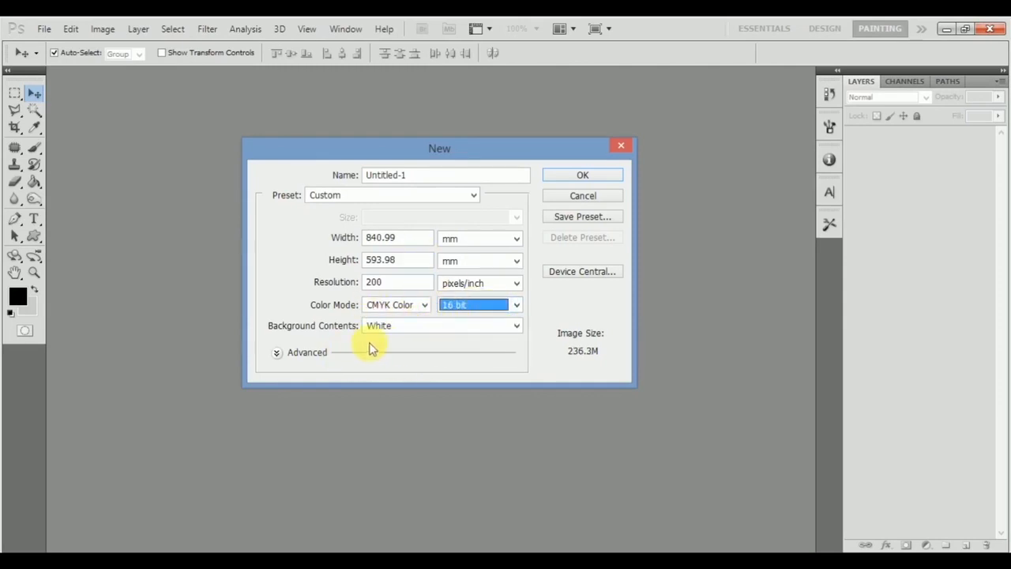
left_click(581, 178)
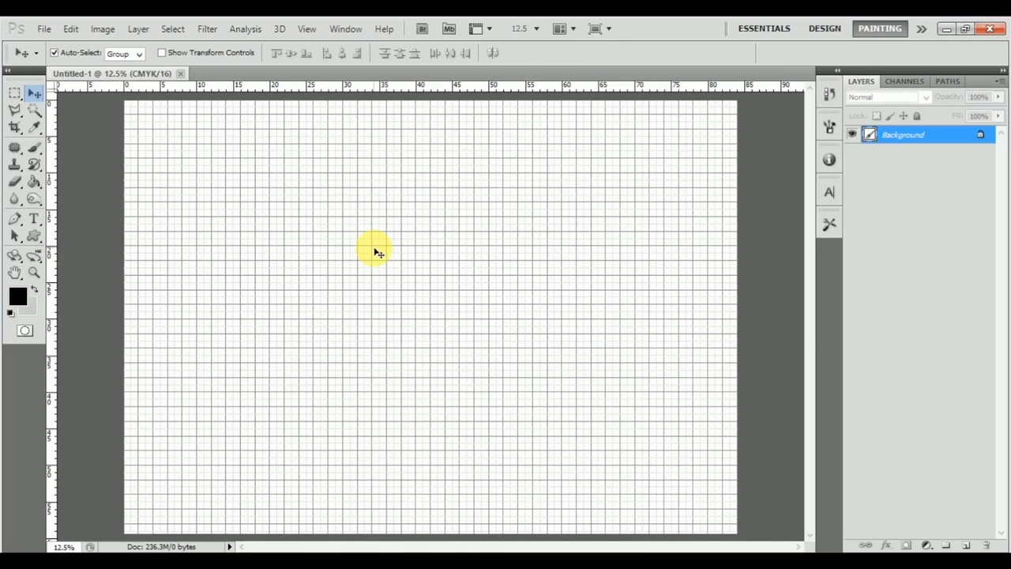
Hide the grid and open all six JPG drawings, cul de sac.jpg through SITE PLAN.jpg, from the photoshop course's JPEG folder
key("ctrl+apostrophe")
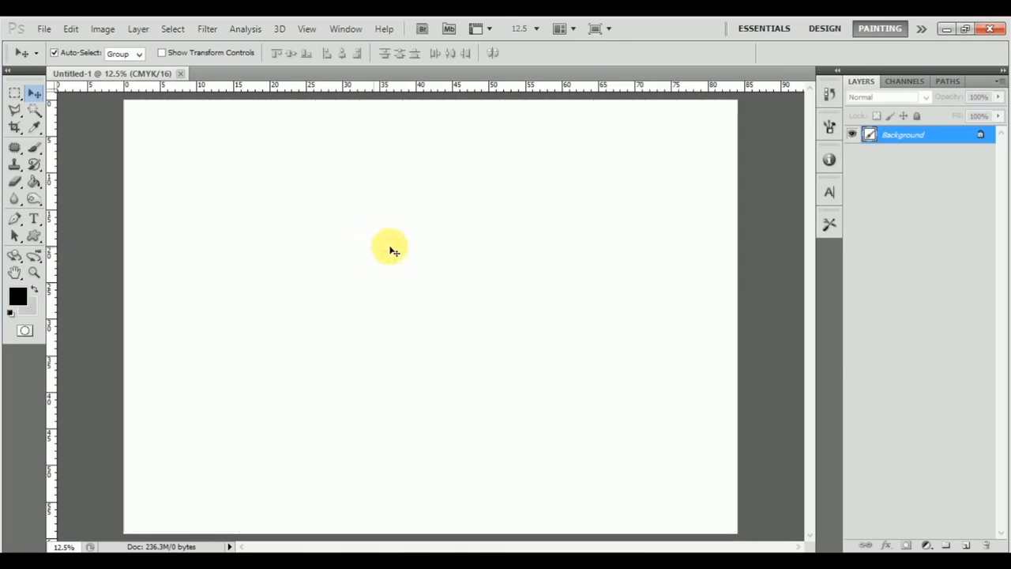
left_click(43, 29)
left_click(63, 59)
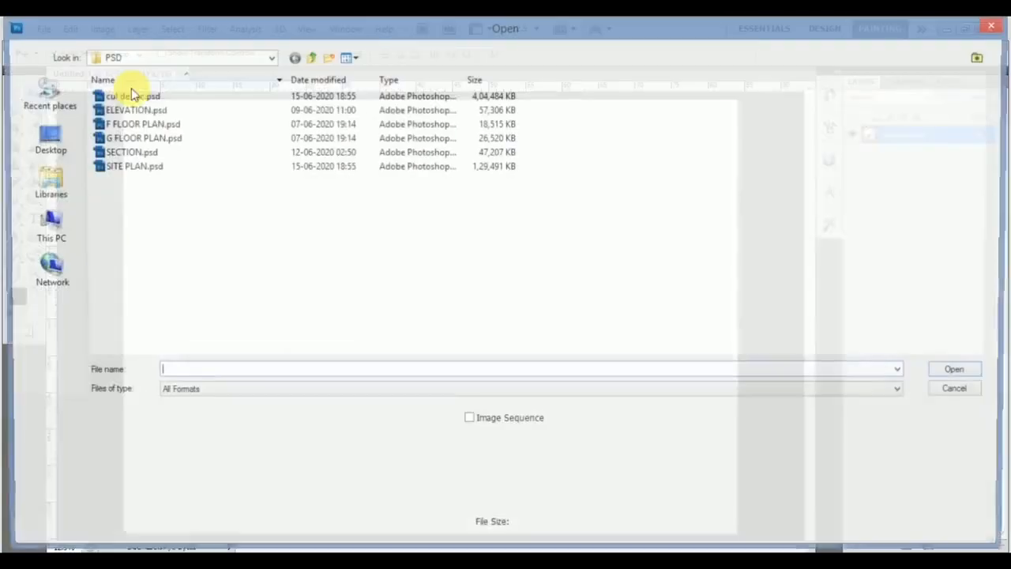
left_click(219, 59)
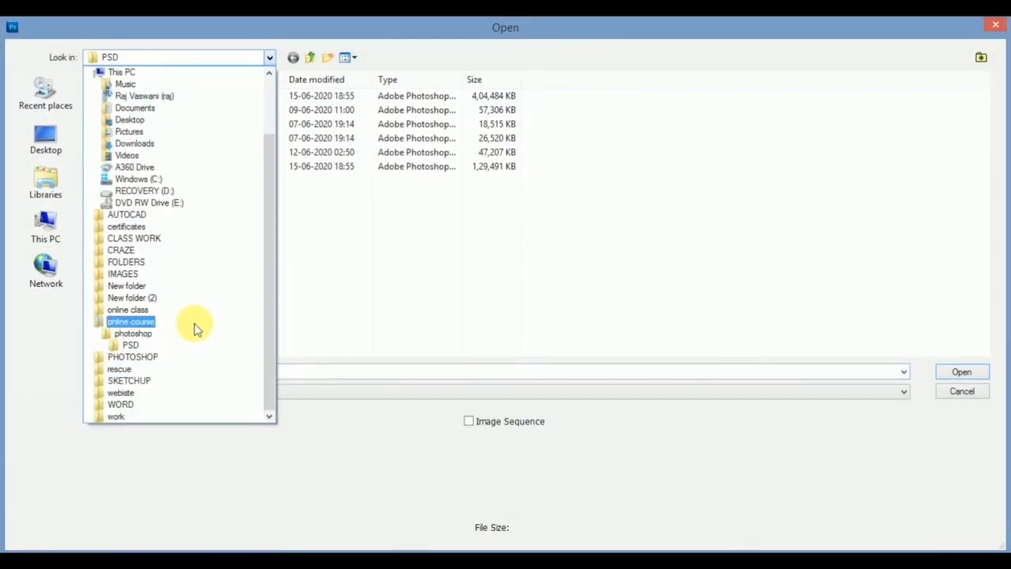
left_click(185, 334)
double_click(151, 112)
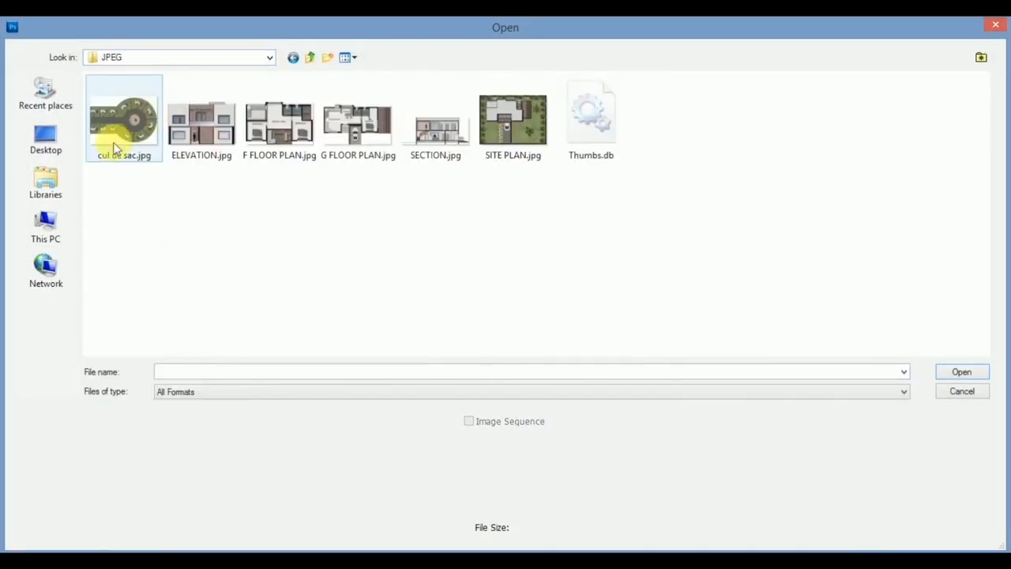
left_click_drag(521, 212, 123, 114)
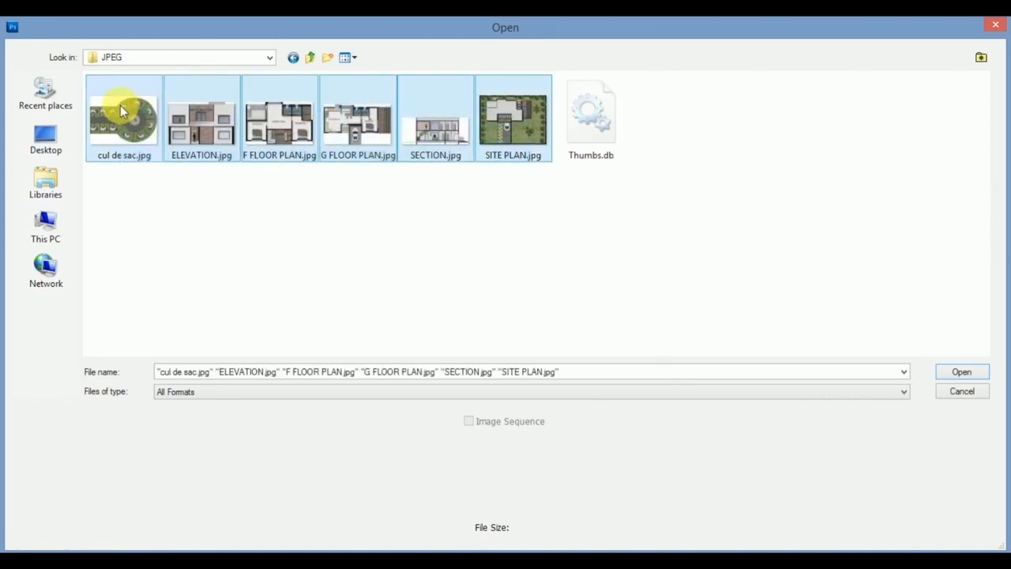
left_click(962, 371)
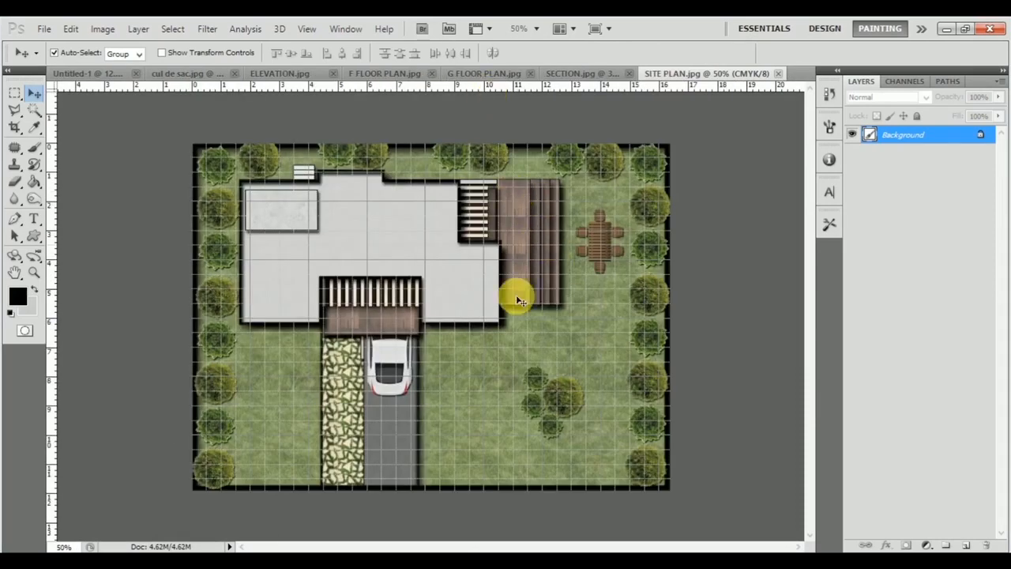
Convert the locked Background into a regular layer in SITE PLAN.jpg and in SECTION.jpg
double_click(951, 138)
left_click(622, 190)
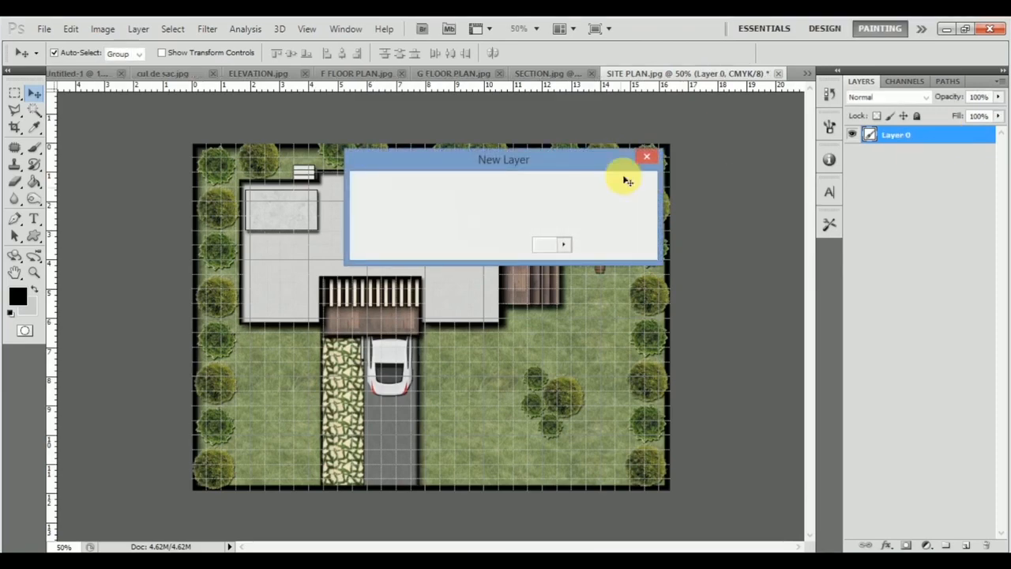
left_click(563, 75)
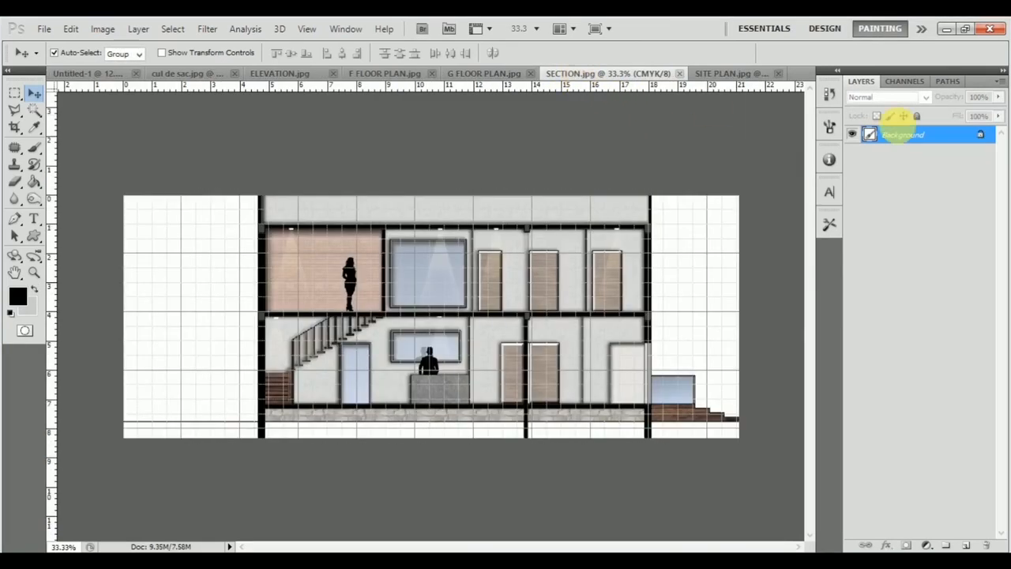
right_click(952, 135)
left_click(942, 211)
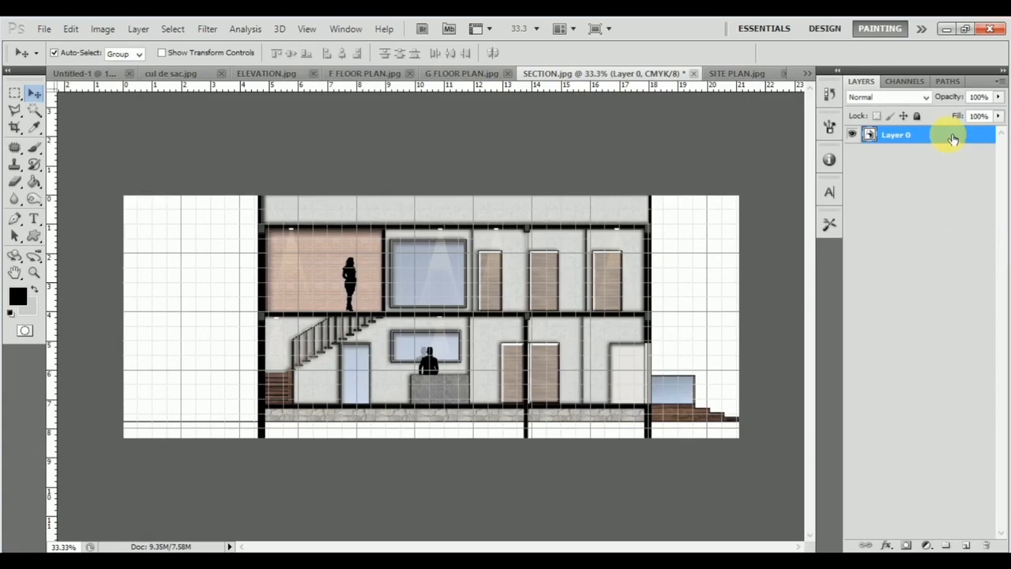
right_click(953, 139)
left_click(907, 308)
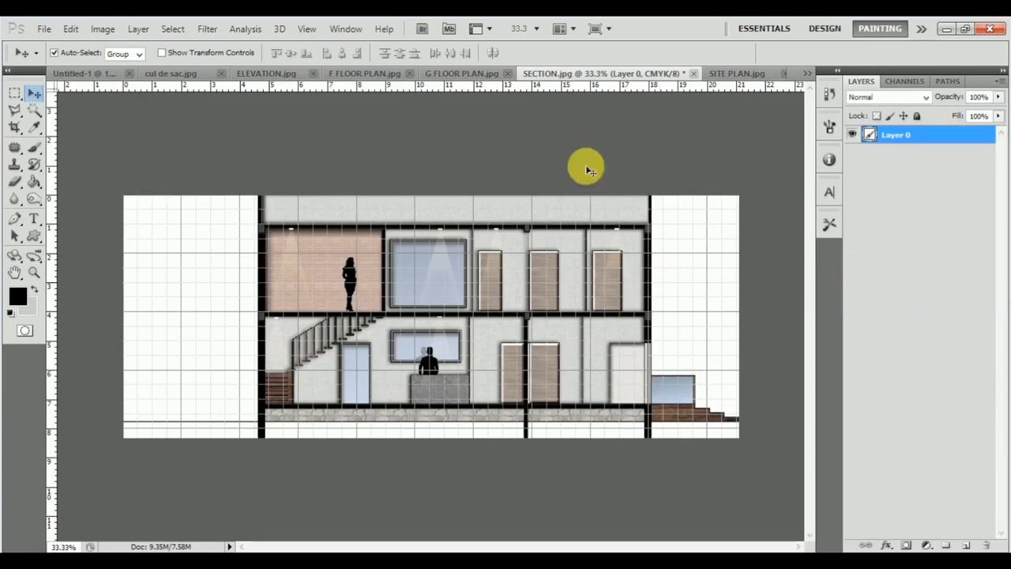
Convert the locked Background into a regular layer in G FLOOR PLAN.jpg and F FLOOR PLAN.jpg
left_click(458, 74)
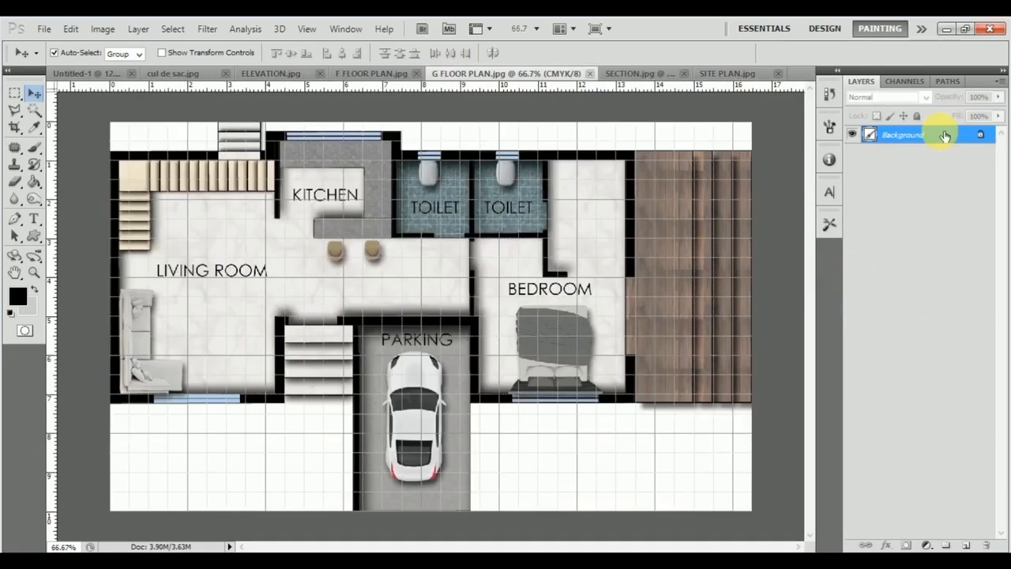
double_click(944, 135)
left_click(634, 181)
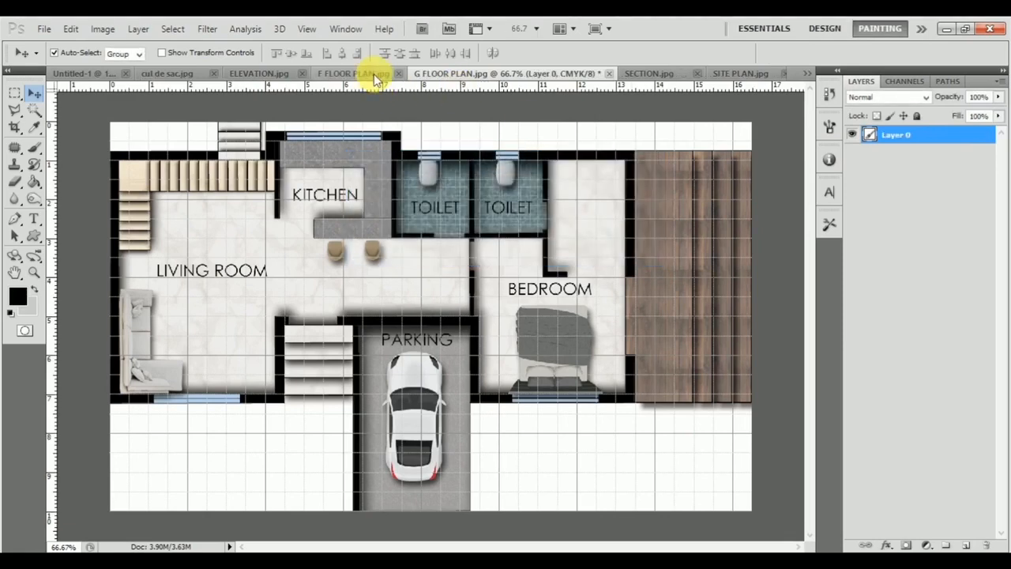
left_click(374, 73)
double_click(948, 136)
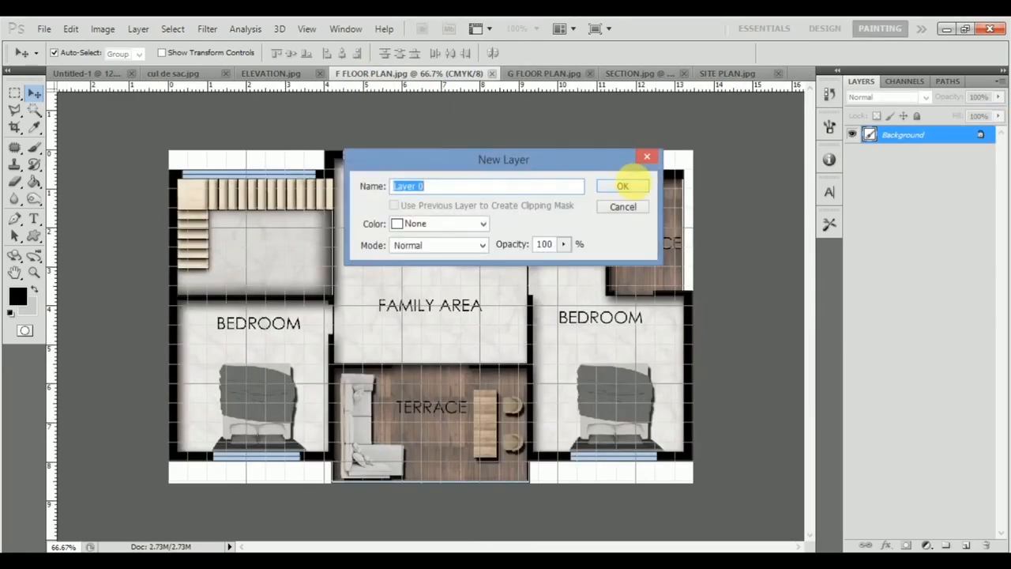
left_click(634, 182)
Unlock the Background as a regular layer in ELEVATION.jpg and cul de sac.jpg
left_click(265, 73)
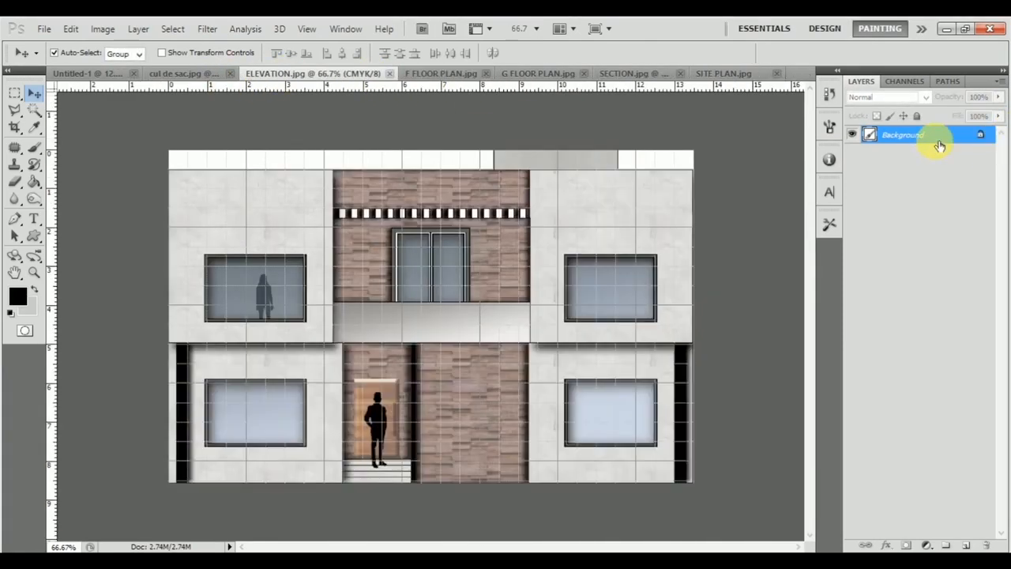
double_click(940, 136)
left_click(624, 187)
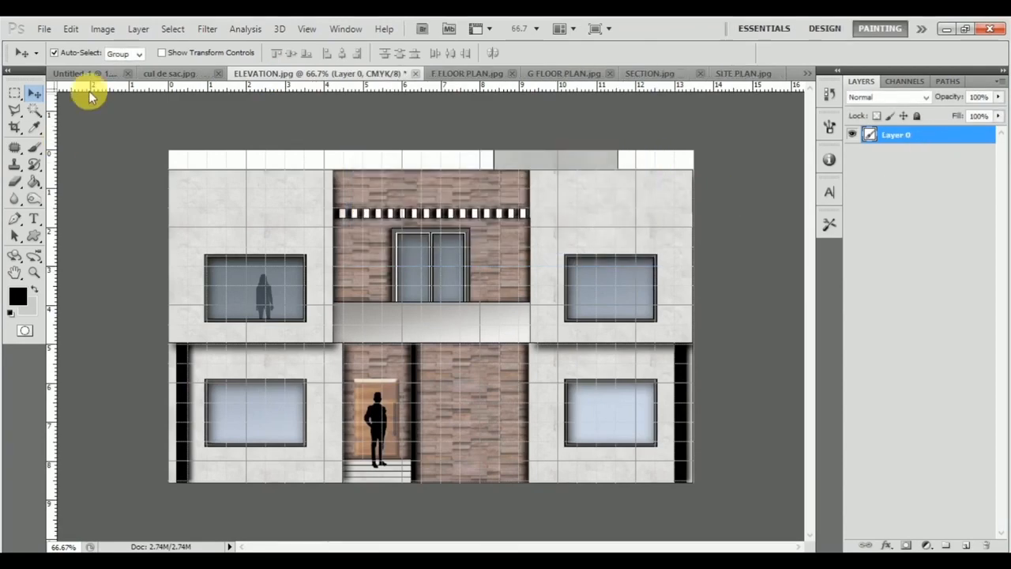
left_click(178, 74)
double_click(947, 145)
left_click(624, 188)
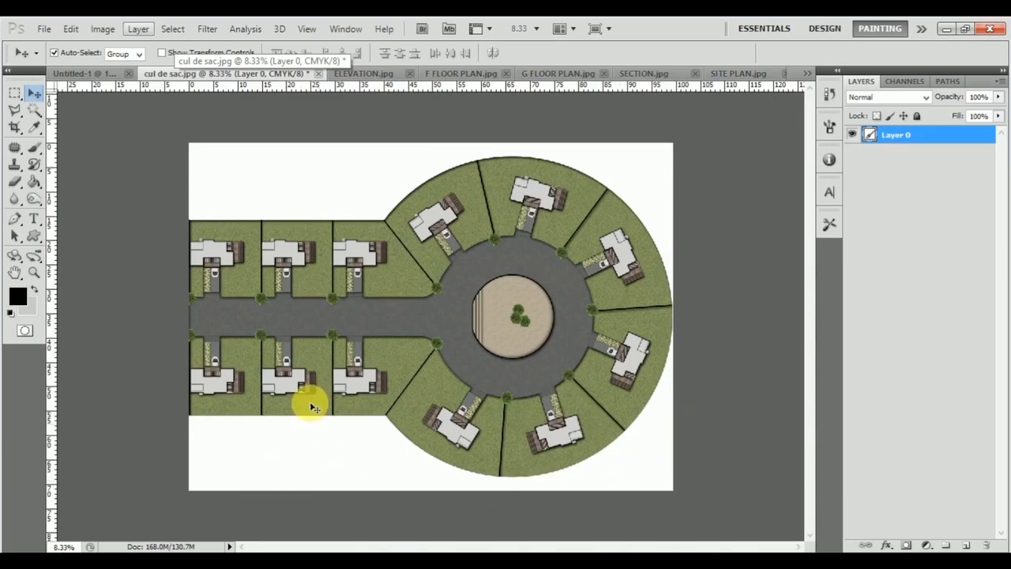
Delete the white areas around the cul de sac plan using the Magic Wand, and clear the selection
left_click(34, 109)
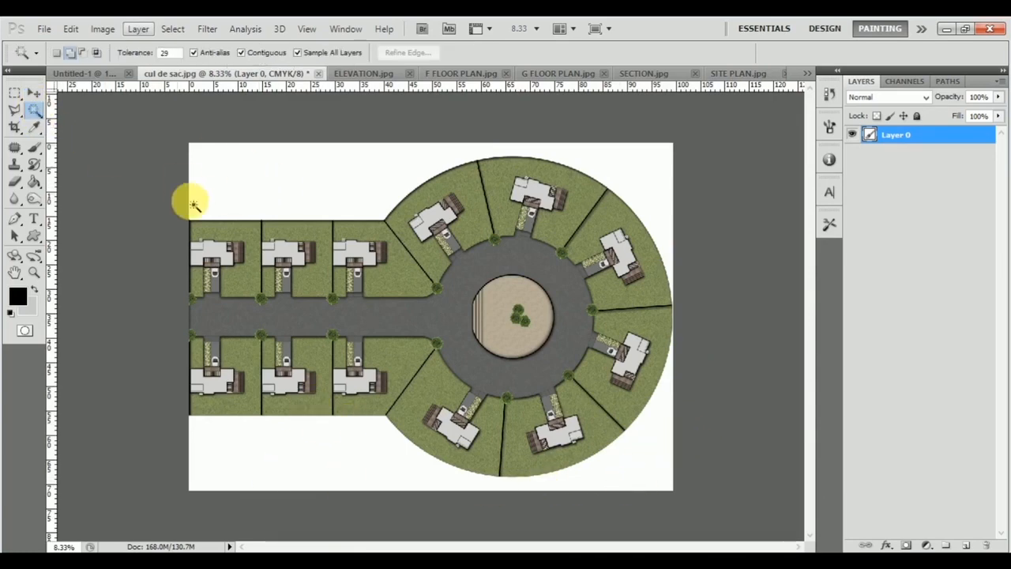
left_click(352, 447)
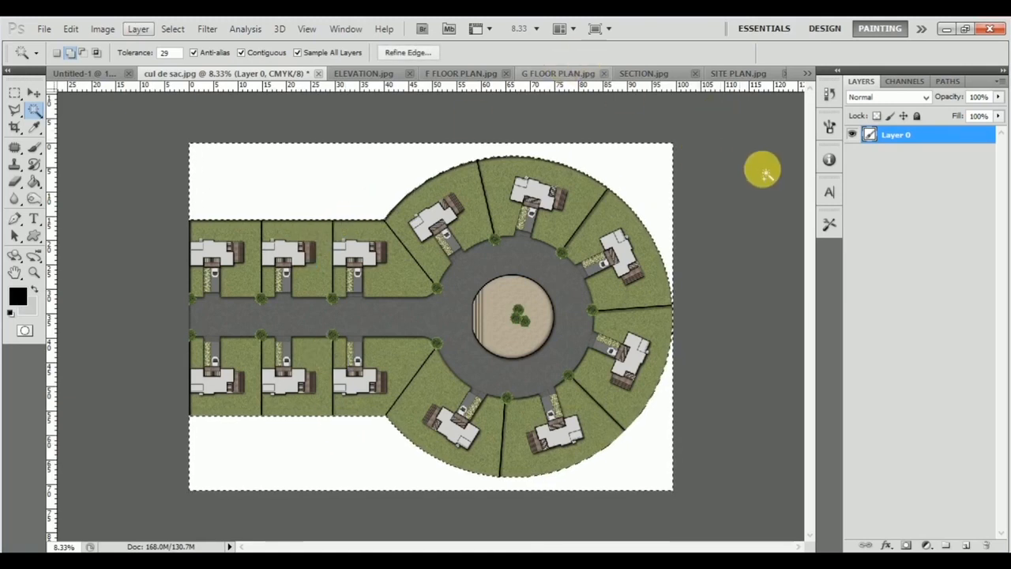
key("Delete")
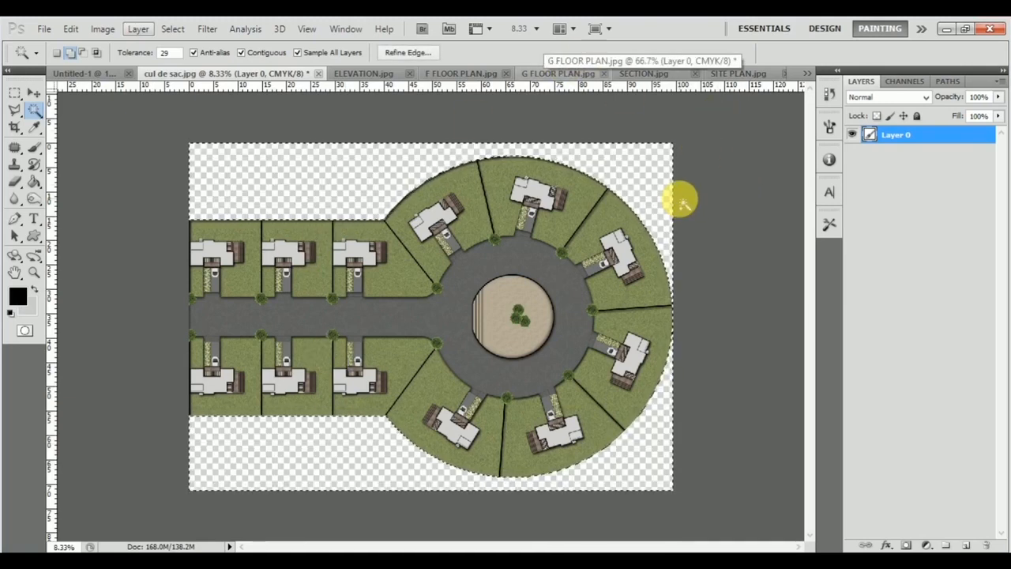
key("ctrl+d")
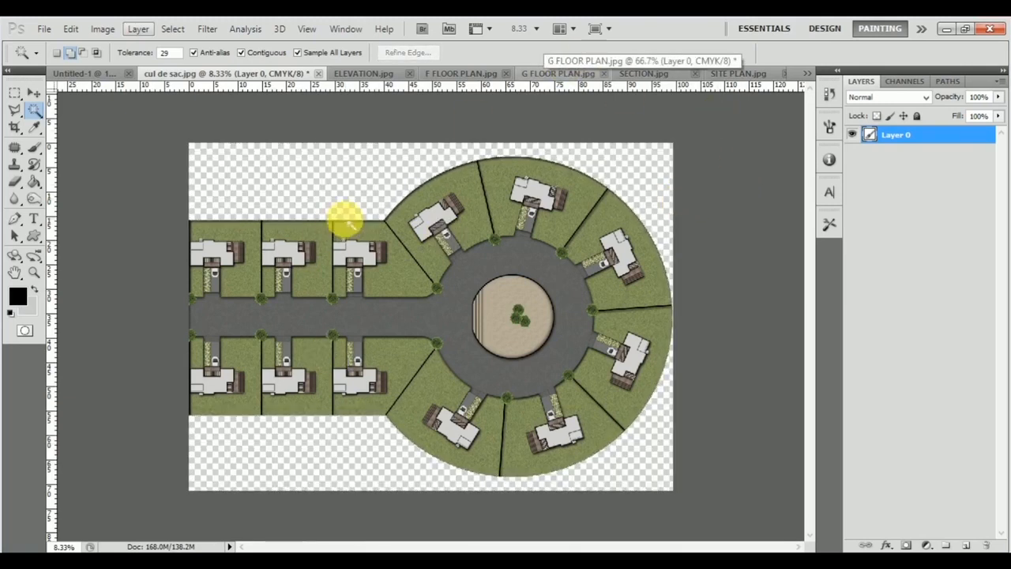
Delete the two white strips along the roofline in ELEVATION.jpg using a Magic Wand selection
left_click(353, 77)
left_click(323, 160)
left_click(654, 160, "shift")
key("Delete")
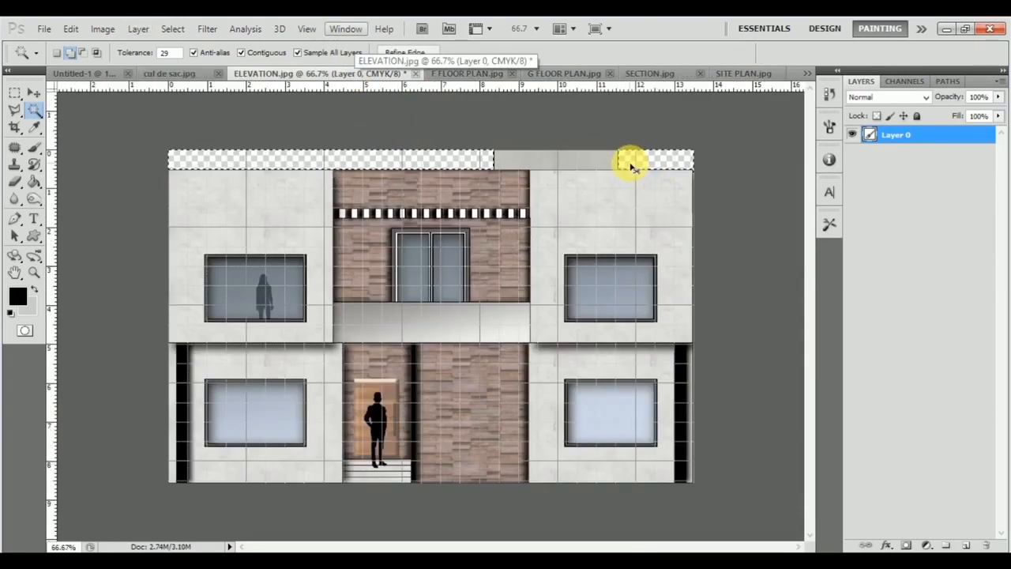
Delete the white areas above, beside and below the plan in F FLOOR PLAN.jpg, and clear the selection
left_click(473, 75)
left_click(267, 155)
left_click(479, 158, "shift")
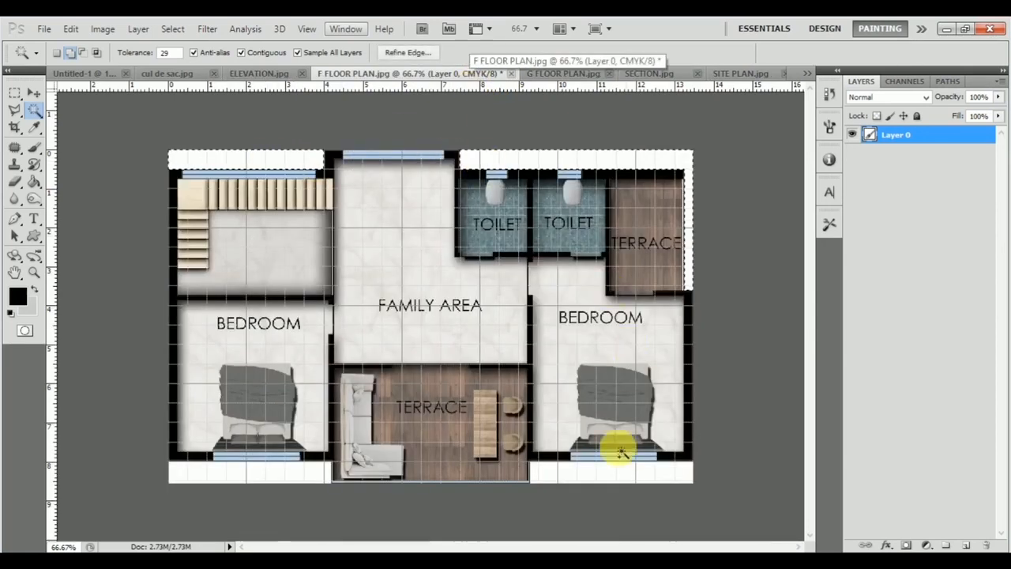
left_click(298, 473, "shift")
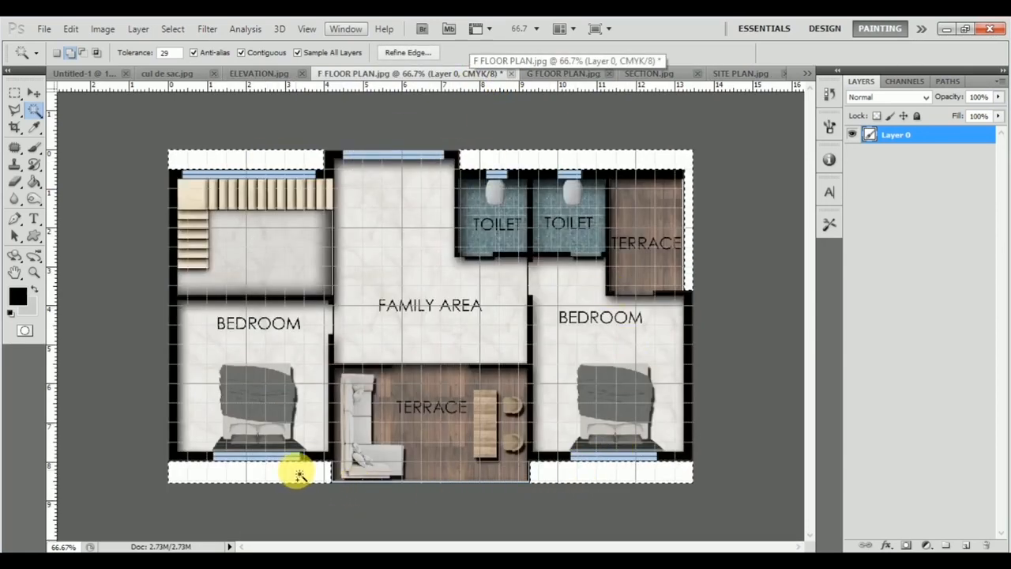
key("Delete")
key("ctrl+d")
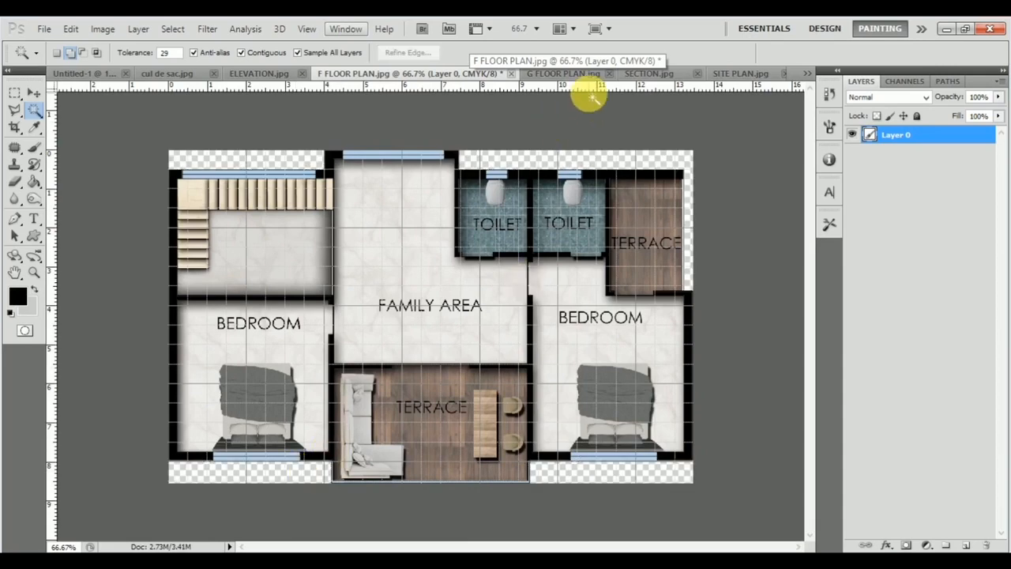
Delete the white areas surrounding the plan in G FLOOR PLAN.jpg, and clear the selection
left_click(567, 77)
left_click(177, 131)
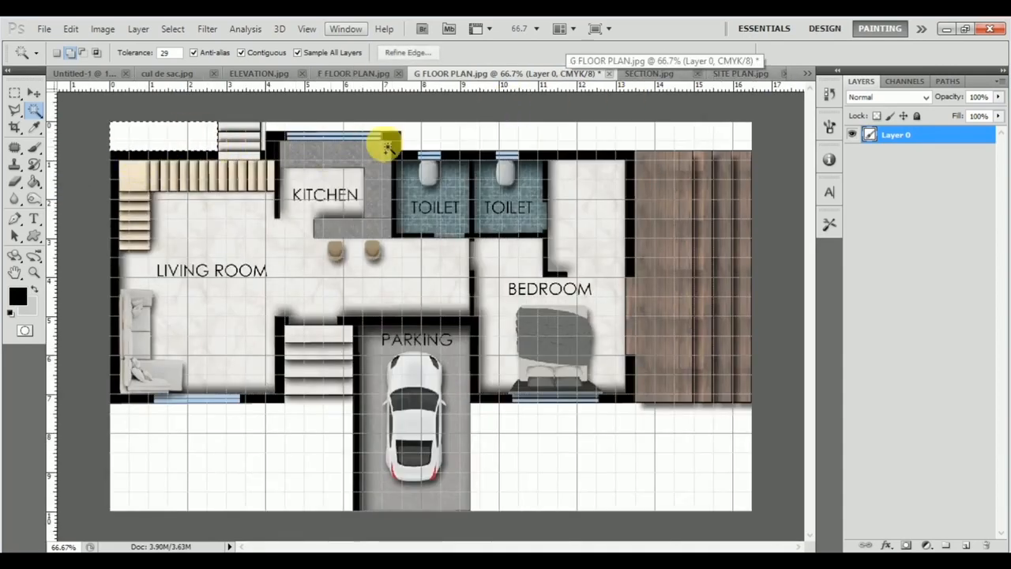
left_click(271, 485, "shift")
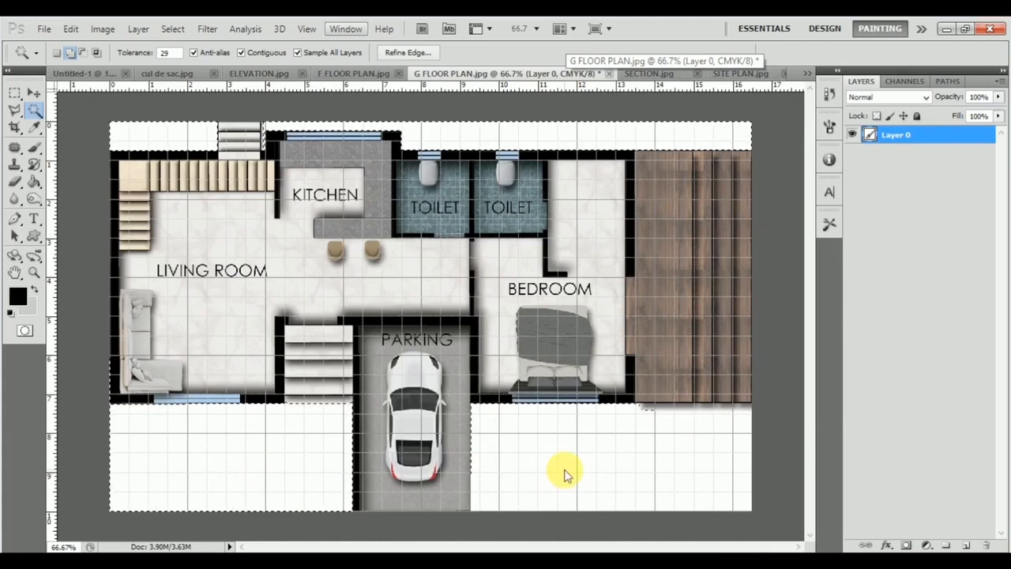
left_click(588, 457, "shift")
key("Delete")
key("ctrl+d")
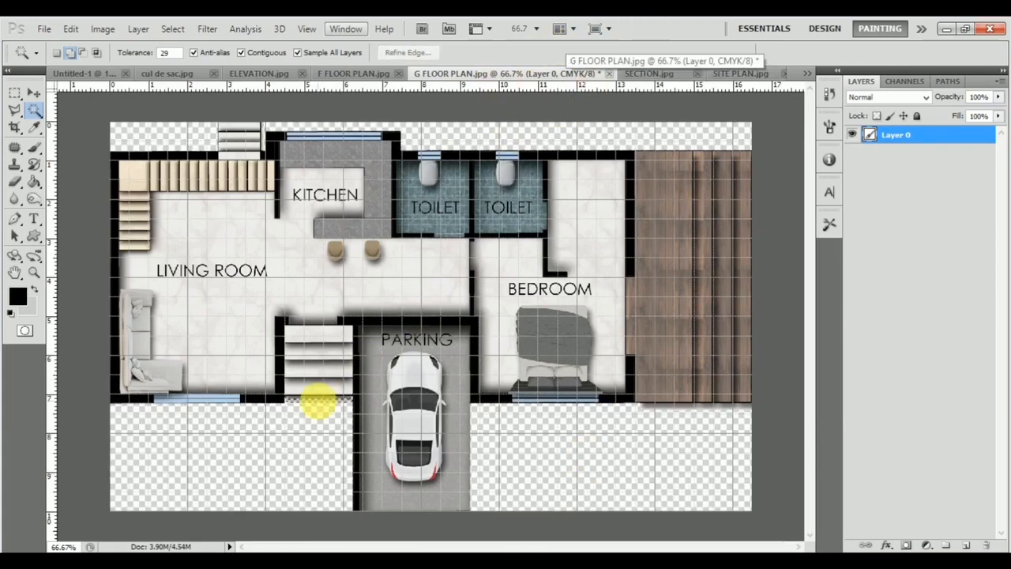
Delete the lower part of the shaded strip beneath the entrance steps in G FLOOR PLAN.jpg, and clear the selection
scroll(326, 404, "up", 9)
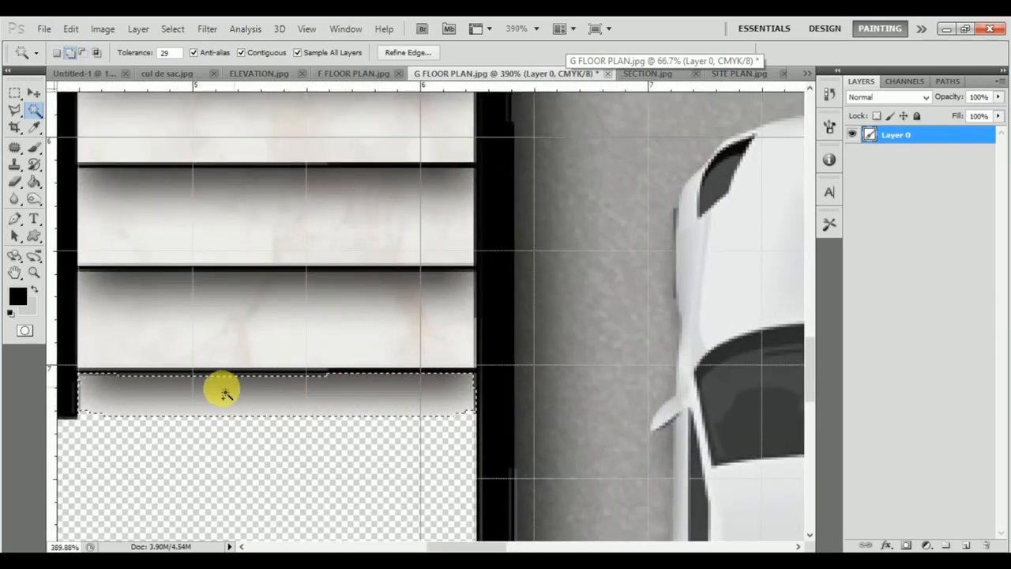
left_click(84, 418)
key("ctrl+alt+z")
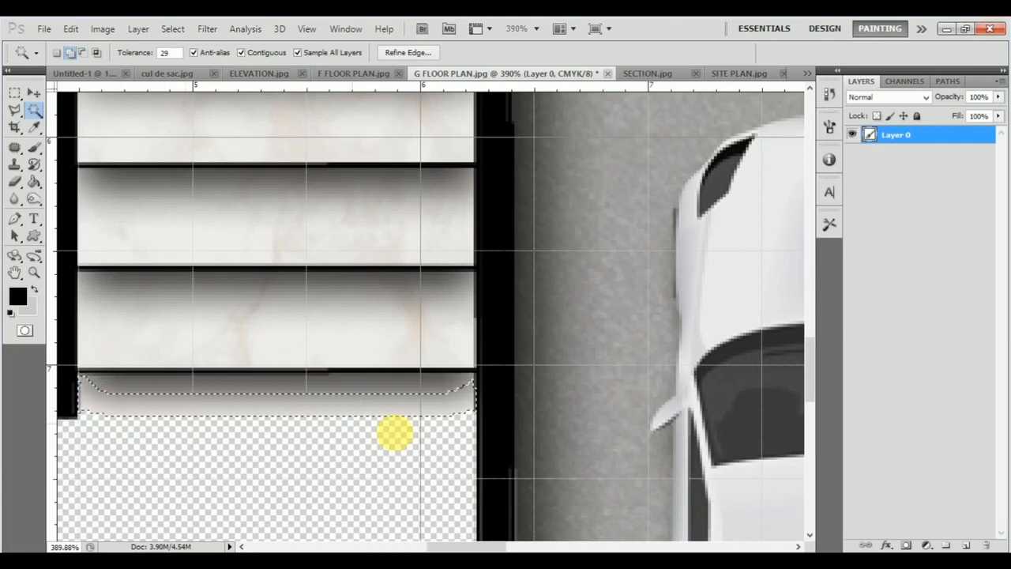
key("Delete")
key("ctrl+d")
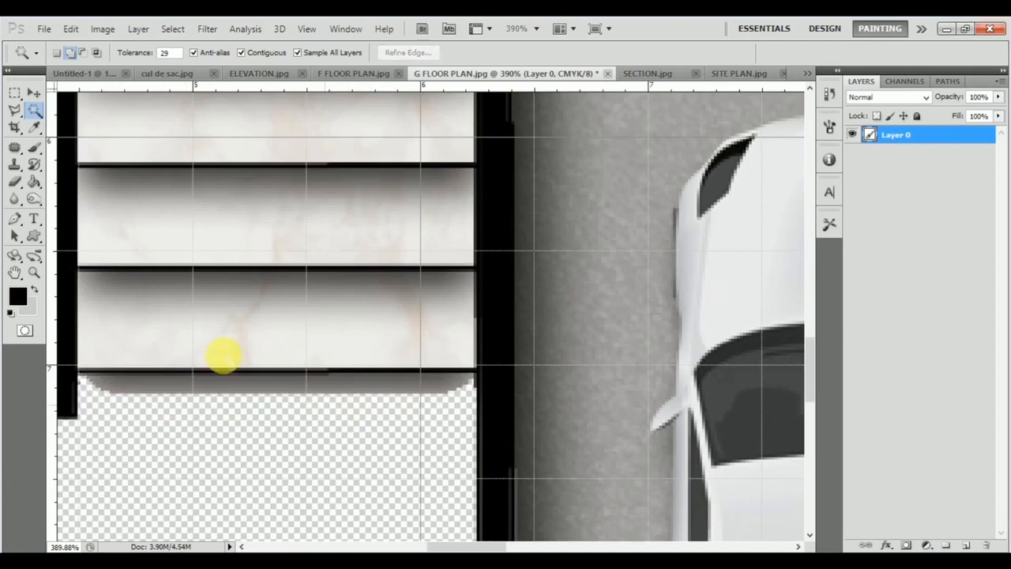
scroll(357, 402, "down", 3)
scroll(381, 382, "down", 6)
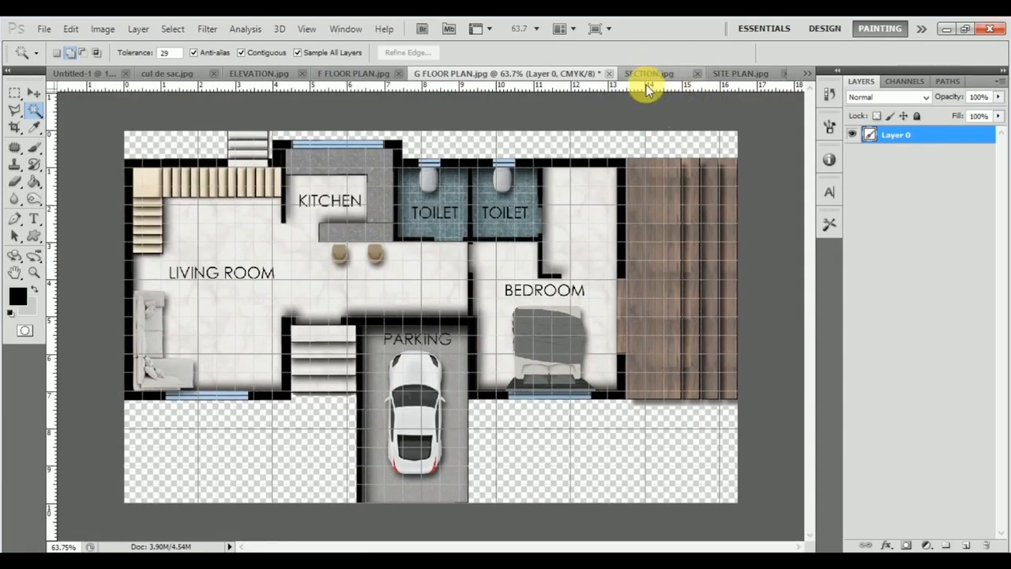
Delete the white areas to the left of and below the building in SECTION.jpg, and clear the selection
left_click(652, 74)
left_click(240, 268)
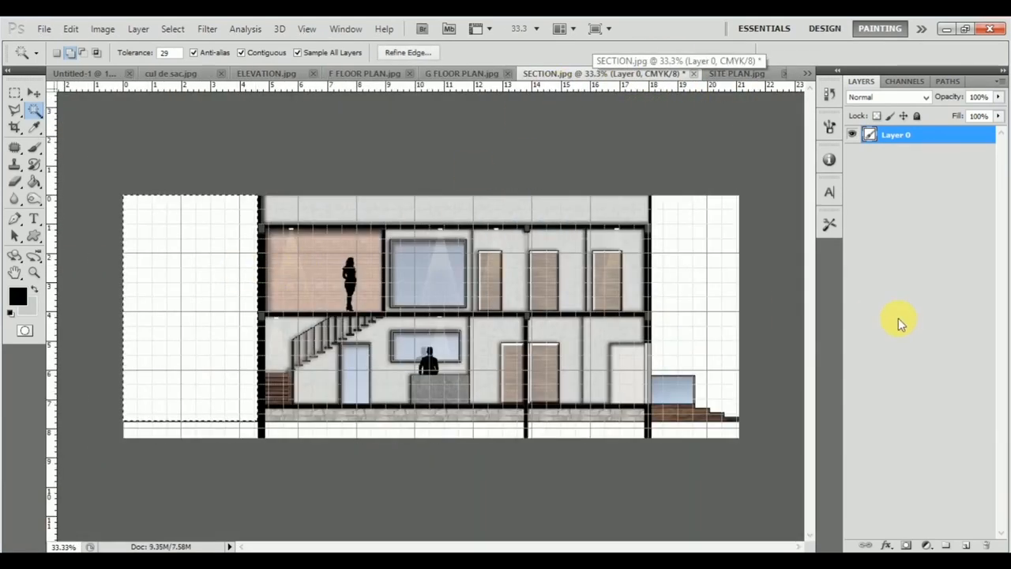
left_click(705, 336)
left_click(584, 446)
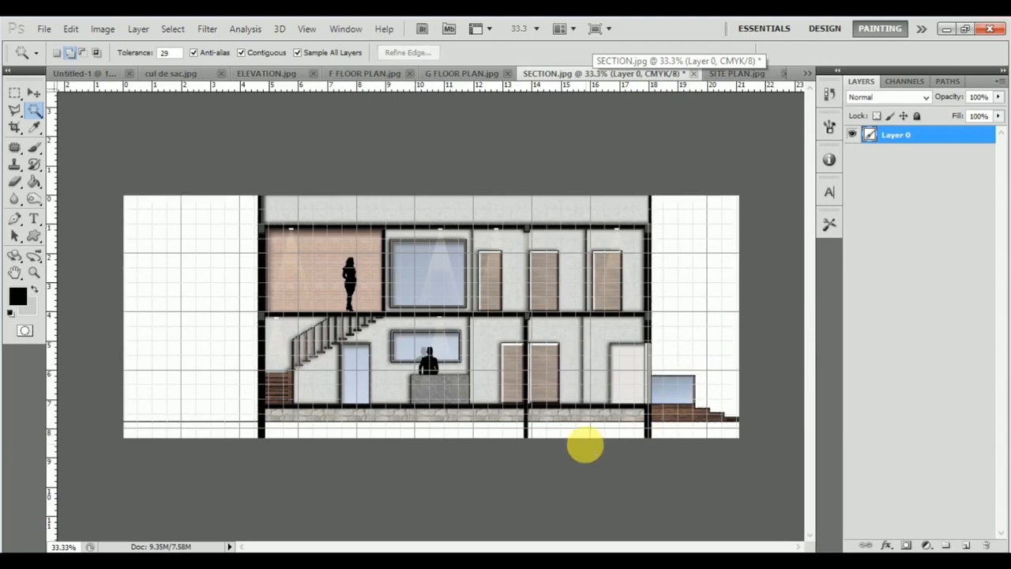
left_click(237, 429)
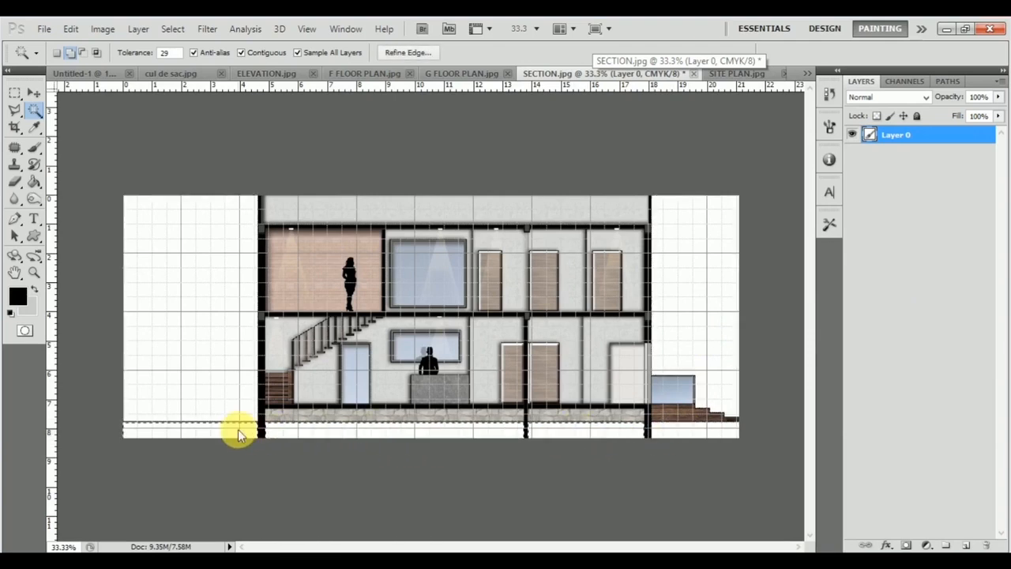
key("Delete")
key("ctrl+d")
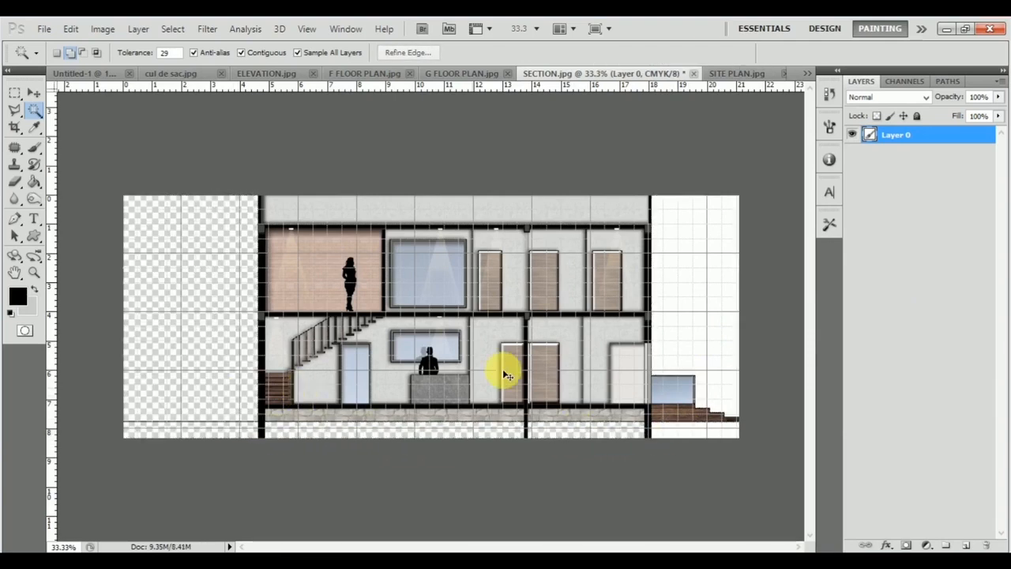
Resample the cul de sac.jpg image to a resolution of 300 pixels/inch
left_click(735, 72)
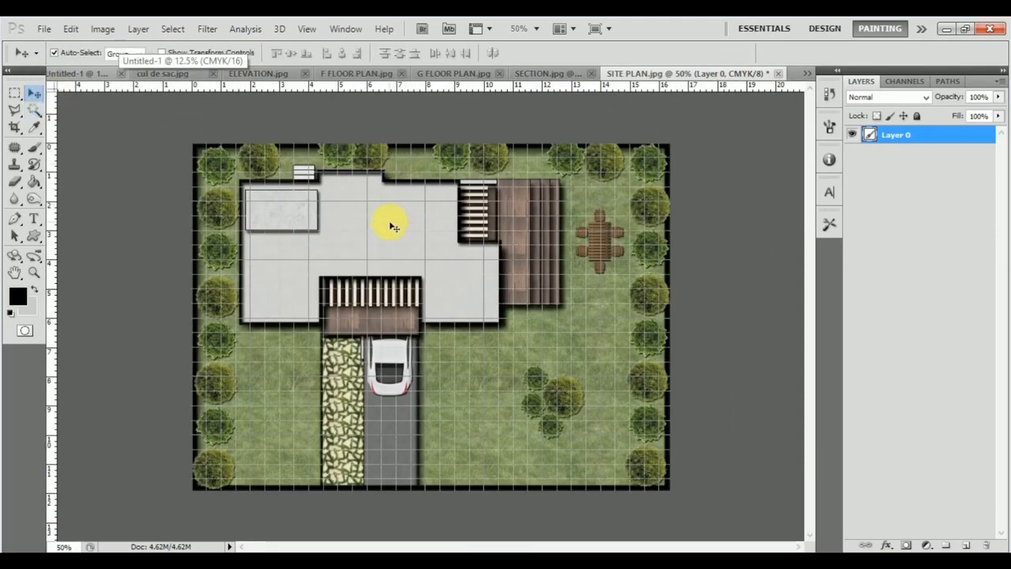
key("v")
left_click(150, 76)
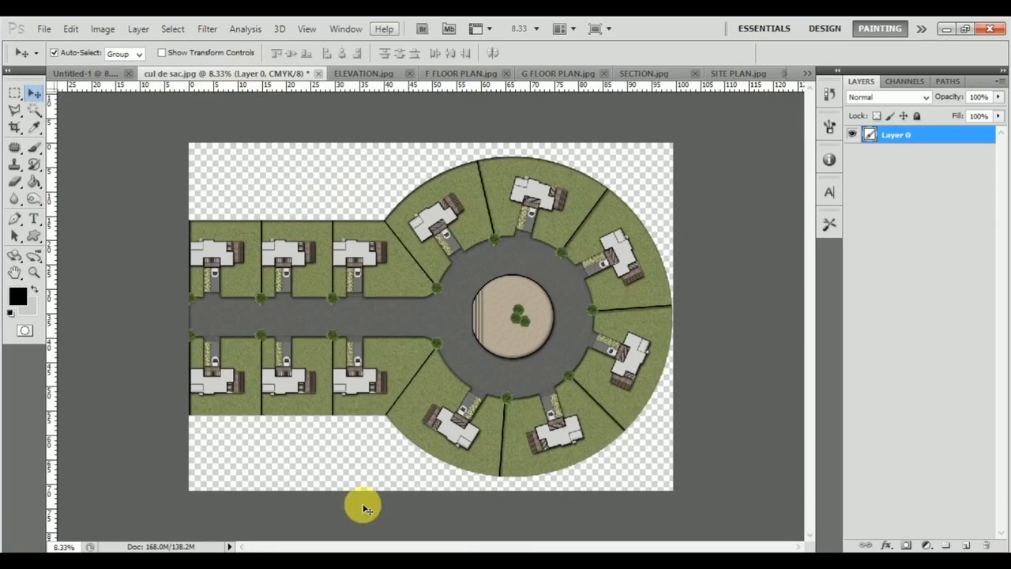
left_click(113, 38)
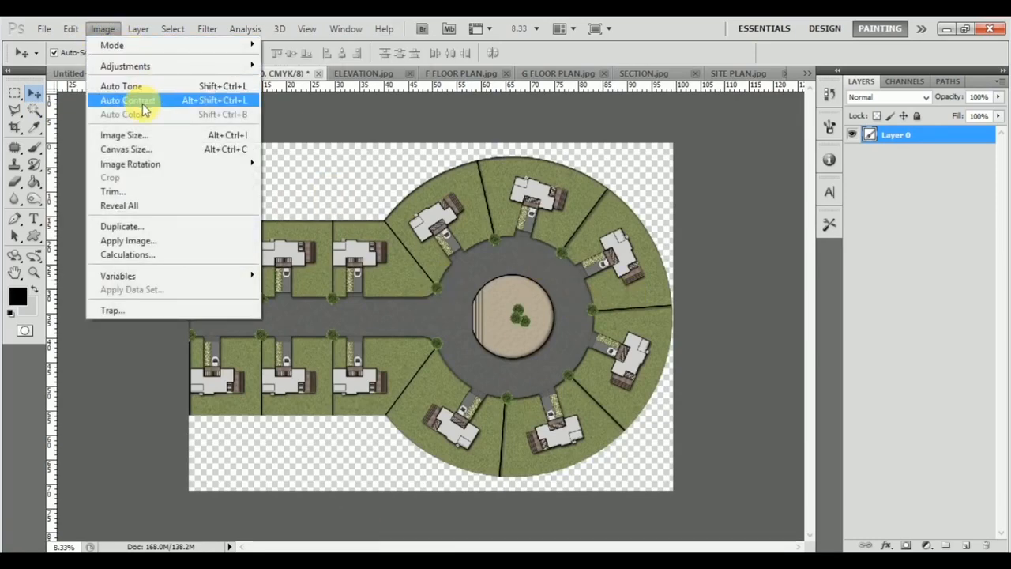
left_click(154, 135)
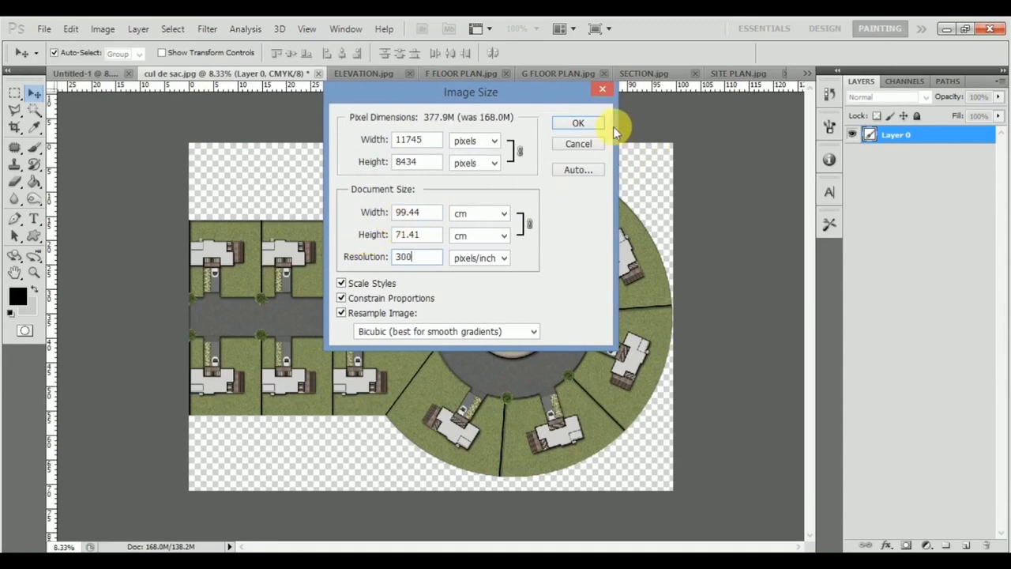
left_click(583, 123)
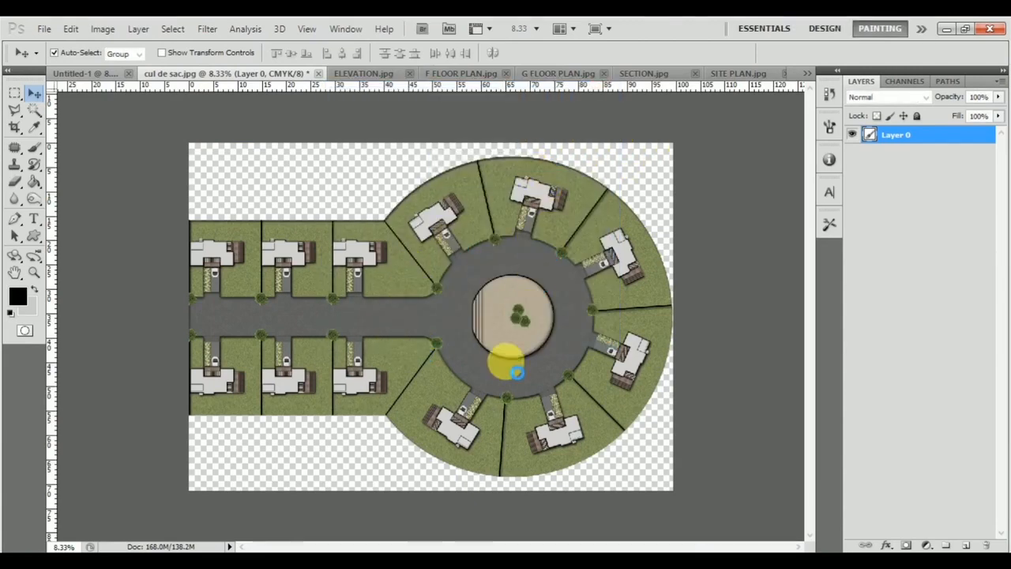
Copy the cul de sac plan into Untitled-1, accepting the depth difference, and position it so its left part fills the whole sheet
scroll(433, 294, "up", 1)
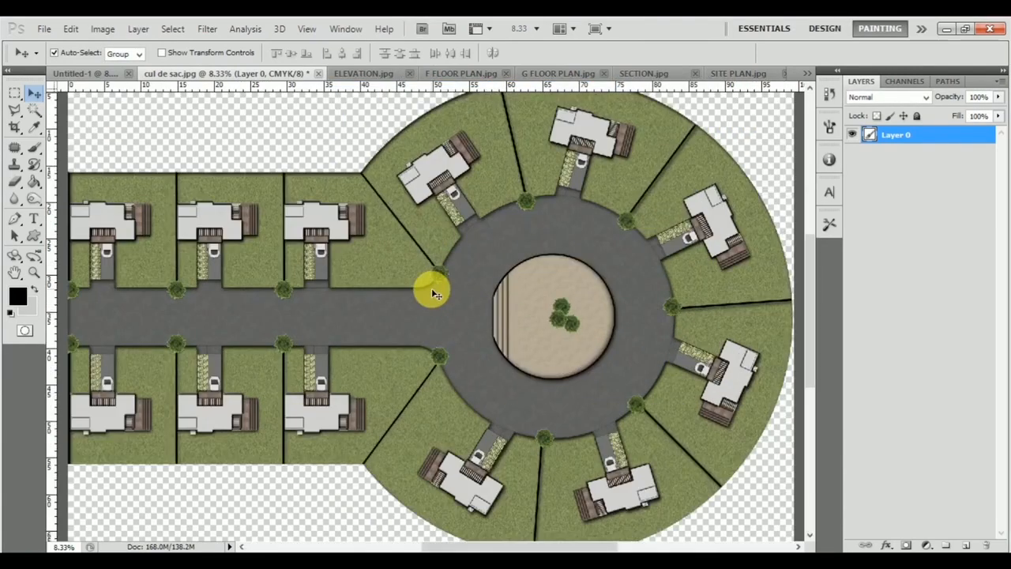
scroll(632, 316, "down", 1)
mouse_move(429, 259)
left_mouse_down()
mouse_move(118, 77)
mouse_move(444, 269)
left_mouse_up()
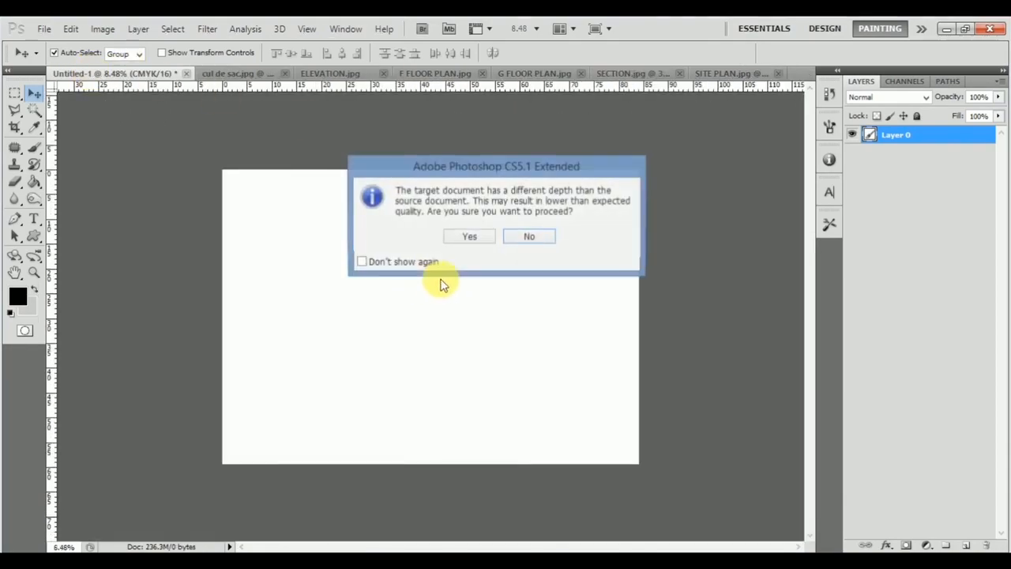
left_click(471, 236)
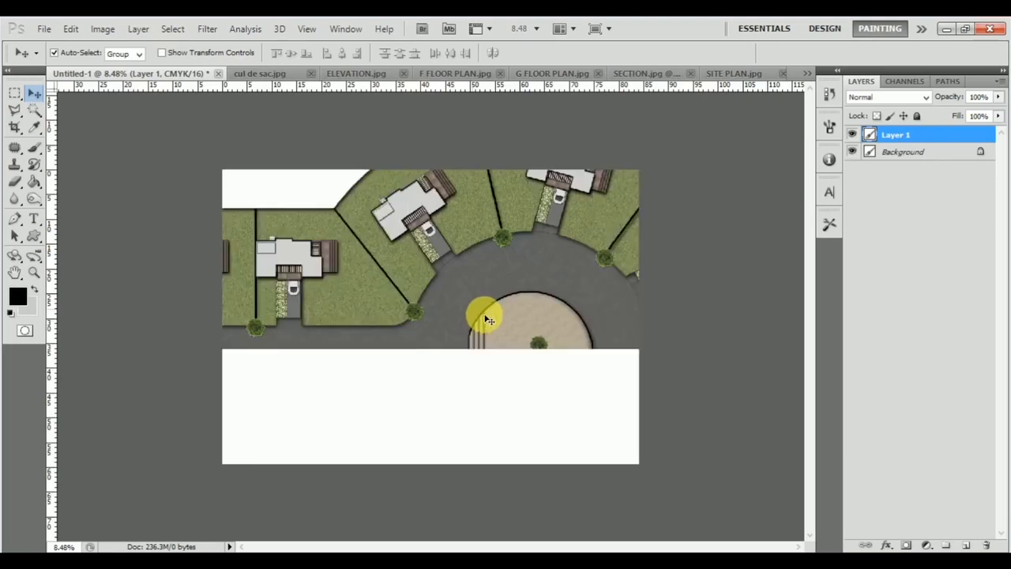
left_click_drag(537, 283, 611, 274)
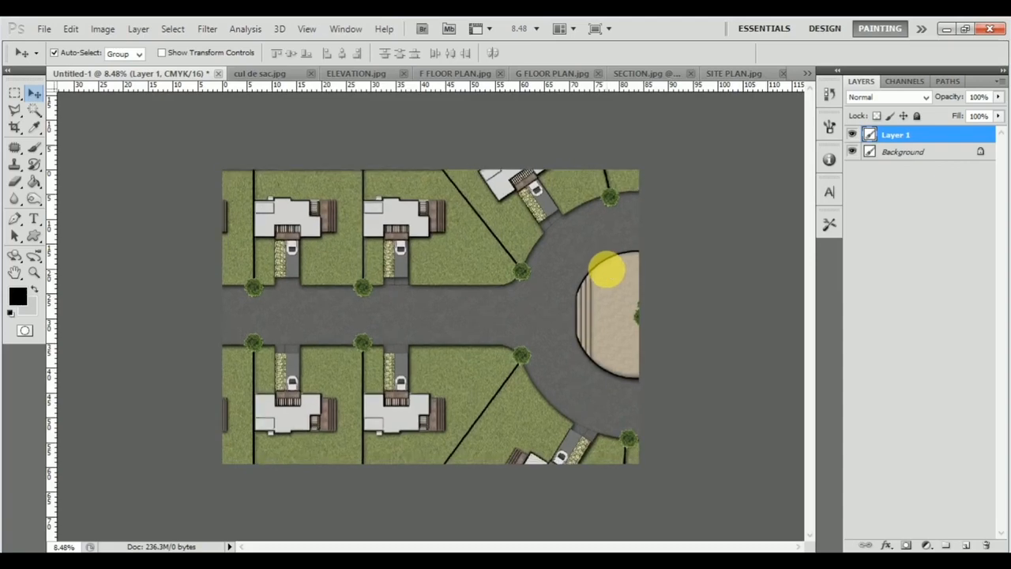
Copy the plans from G FLOOR PLAN.jpg and F FLOOR PLAN.jpg into Untitled-1, accepting the depth difference for both
left_click(545, 73)
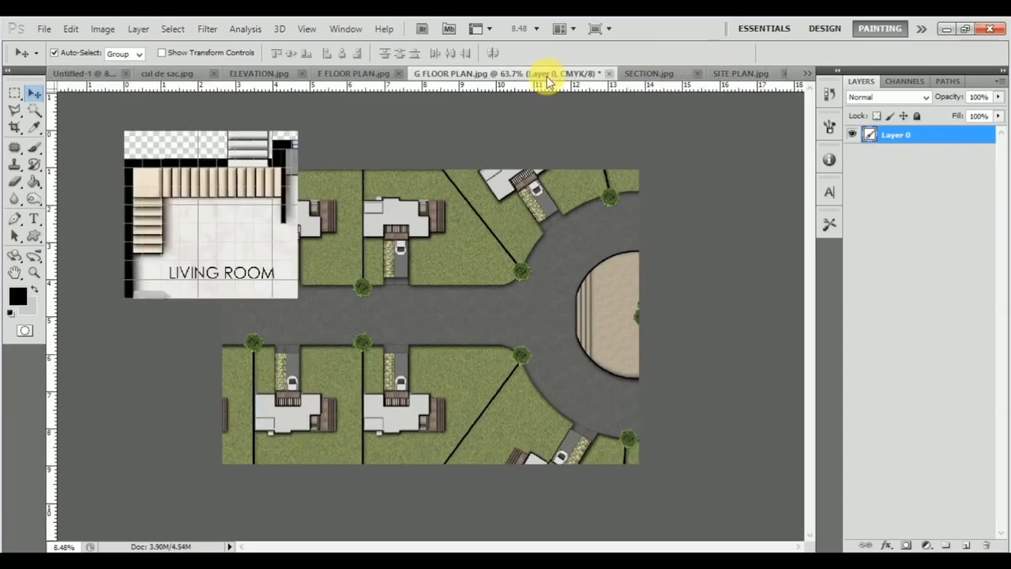
left_click_drag(395, 226, 293, 214)
left_click(482, 233)
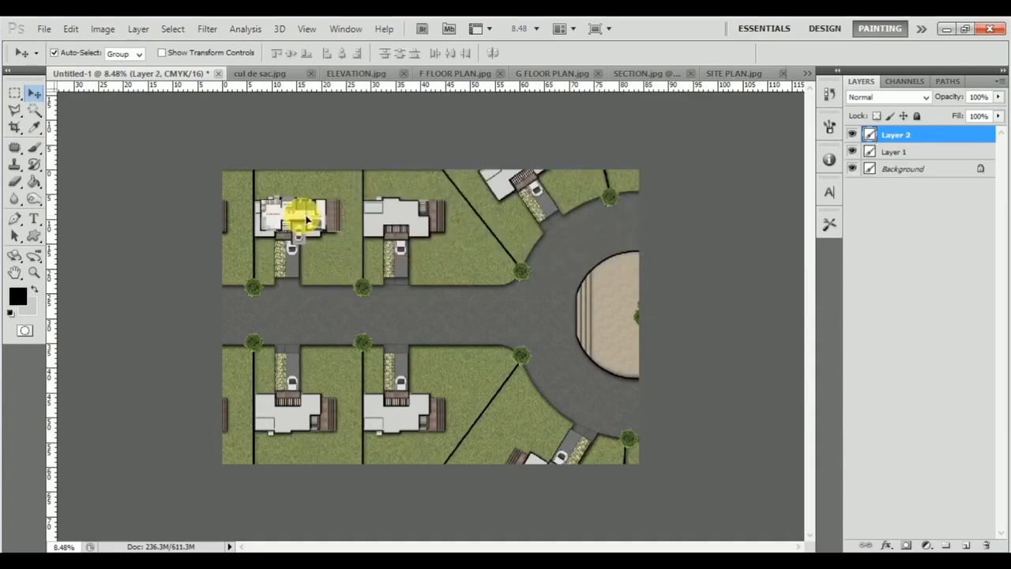
left_click(451, 75)
left_click_drag(384, 225, 421, 272)
left_click(469, 237)
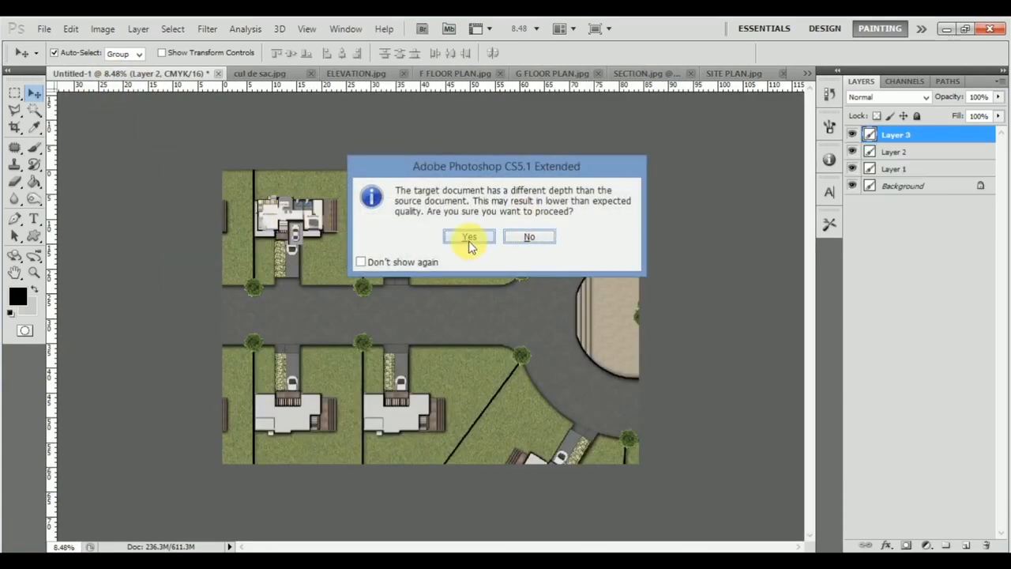
Align the first floor plan over the roof of the second full house in the upper row of the cul de sac
scroll(310, 211, "up", 8)
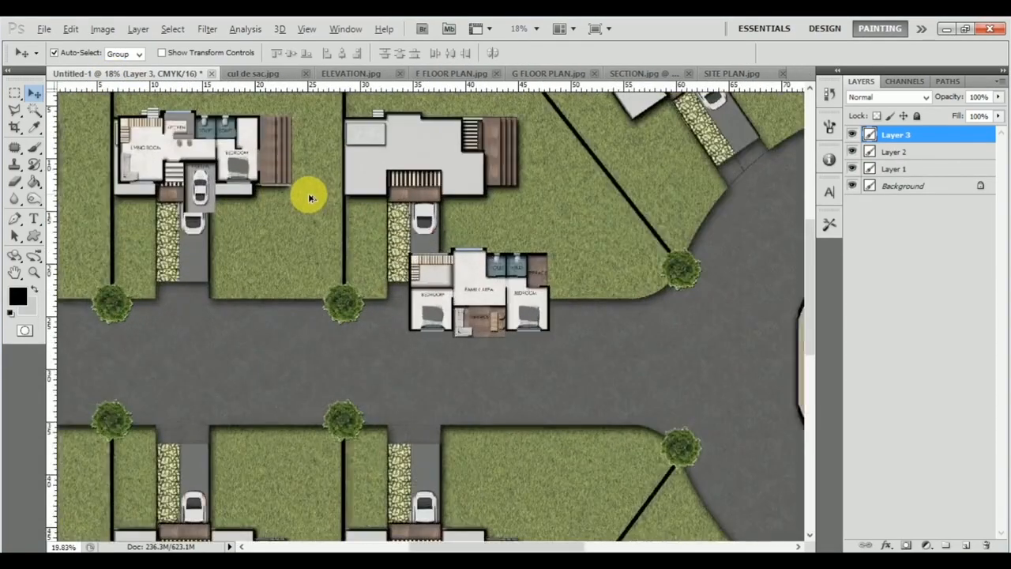
scroll(311, 198, "up", 3)
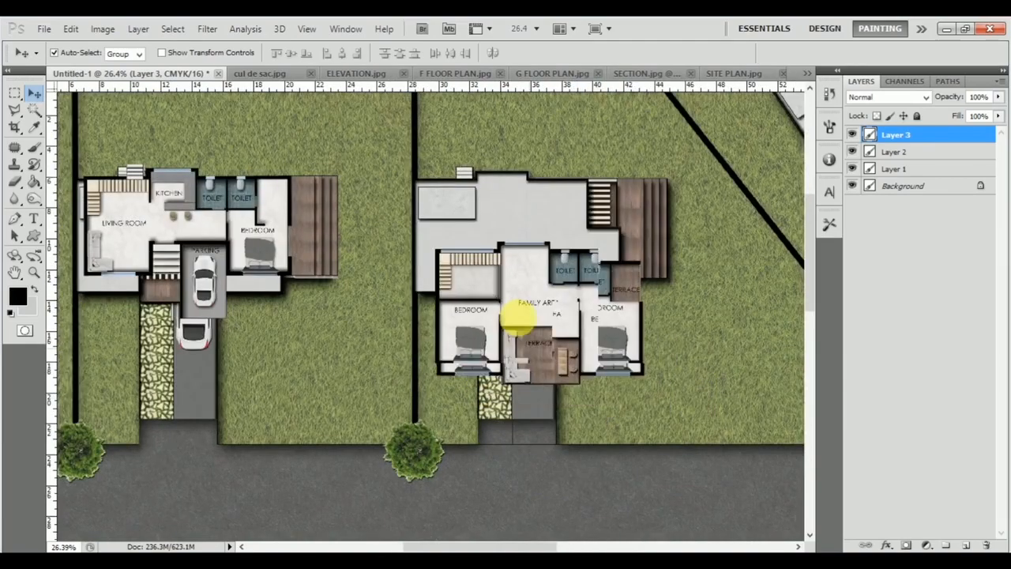
left_click_drag(517, 316, 510, 282)
scroll(470, 207, "up", 8)
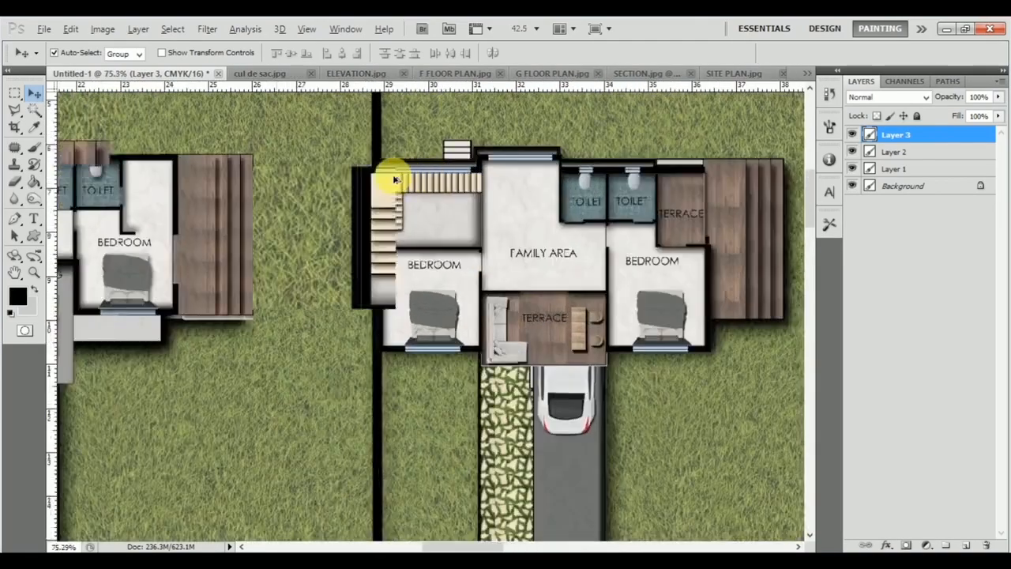
scroll(348, 154, "down", 7)
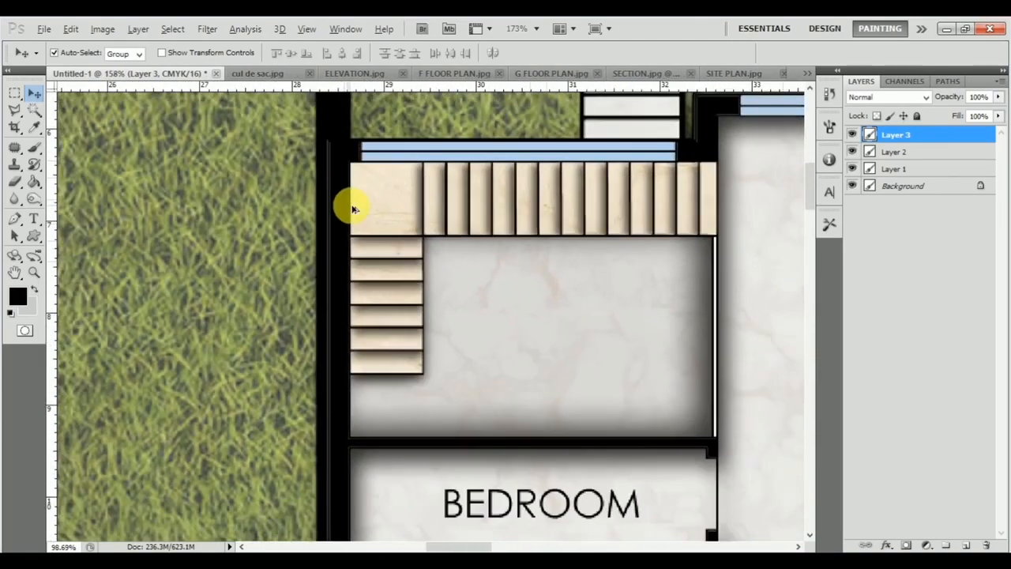
Align the ground floor plan over the roof of the first full house in the upper row of the cul de sac
scroll(203, 356, "left", 5)
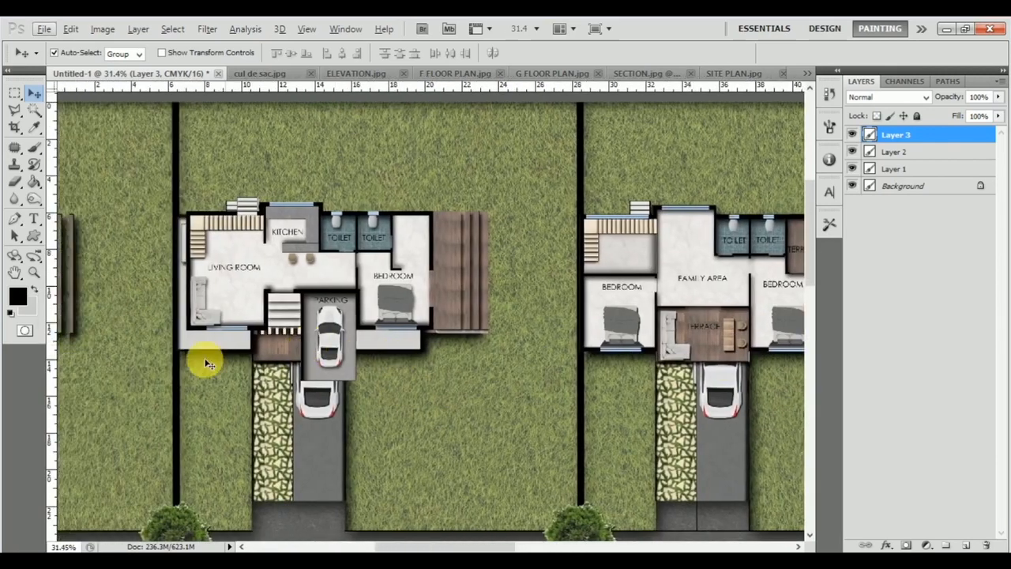
scroll(263, 214, "up", 3)
left_click(245, 255)
left_click_drag(245, 255, 244, 231)
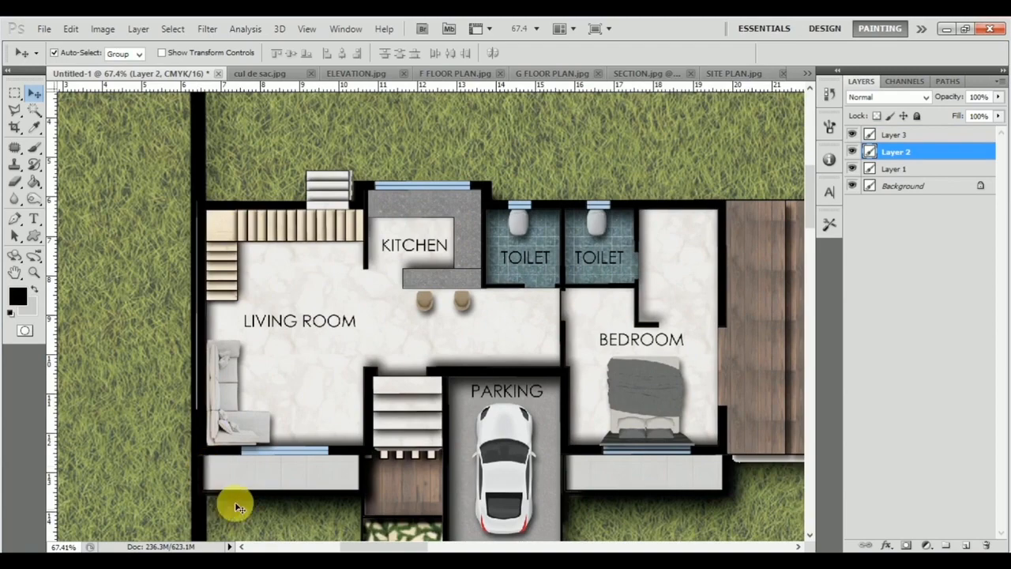
Examine how both floor plans sit on their plots and within the whole sheet
scroll(353, 477, "down", 3)
scroll(659, 474, "right", 5)
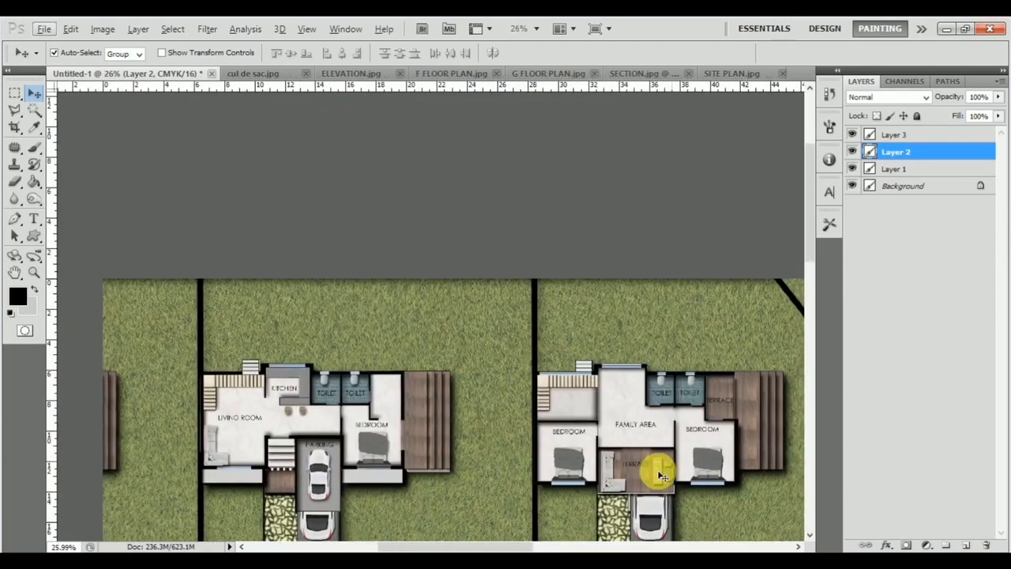
scroll(577, 356, "down", 5)
scroll(290, 272, "up", 1)
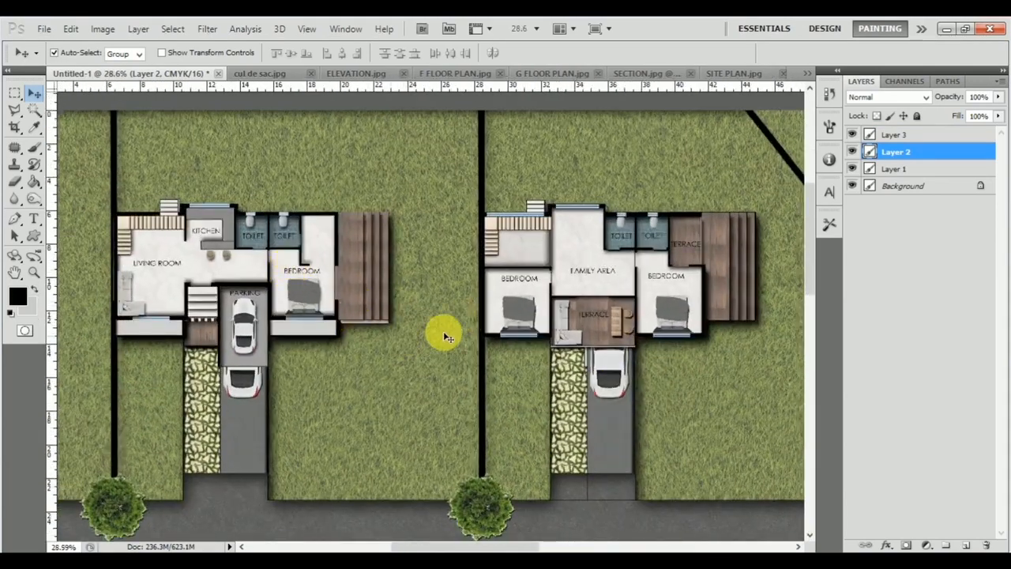
scroll(530, 251, "down", 1)
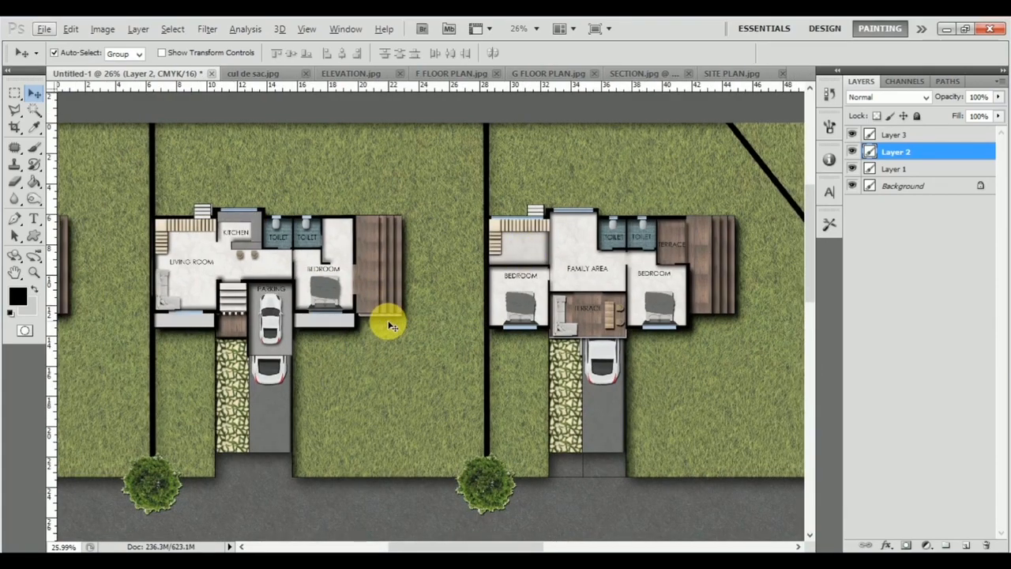
scroll(393, 231, "down", 1)
scroll(304, 168, "down", 3)
scroll(224, 162, "down", 4)
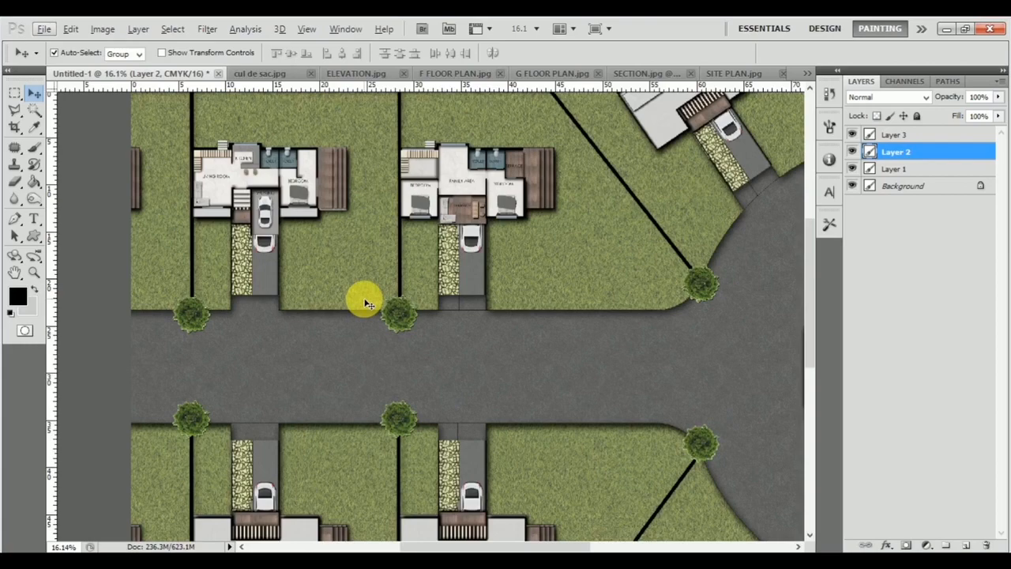
scroll(421, 356, "down", 3)
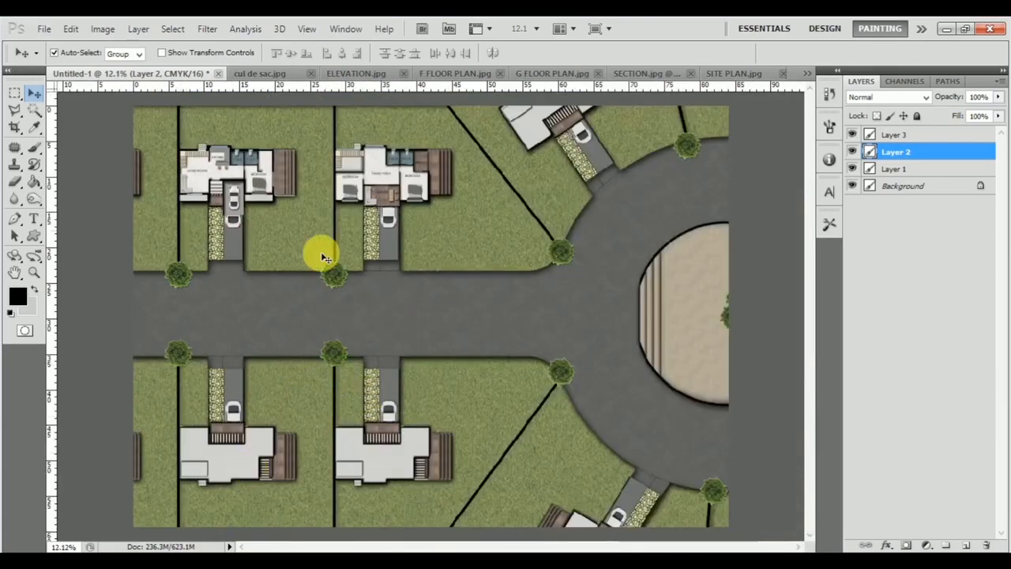
Rename the cul de sac layer as watermark and the ground floor plan layer as g floor
left_click(476, 278)
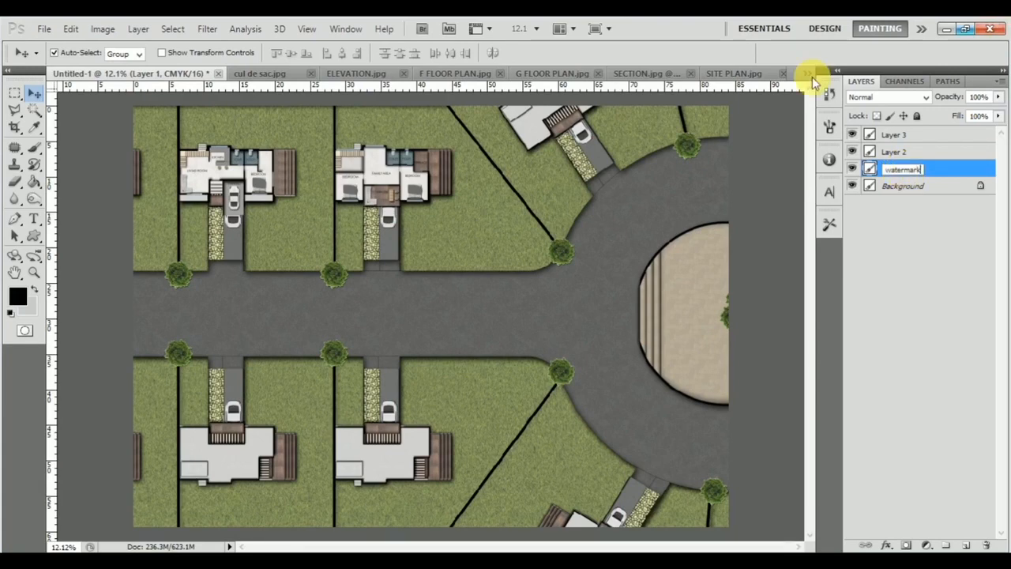
double_click(894, 152)
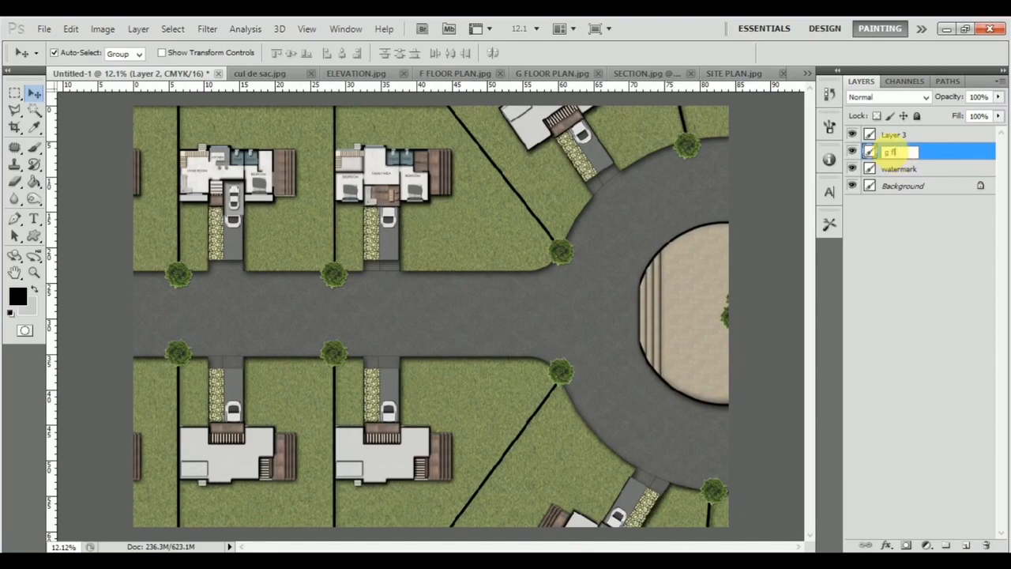
type("g floor")
left_click(490, 239)
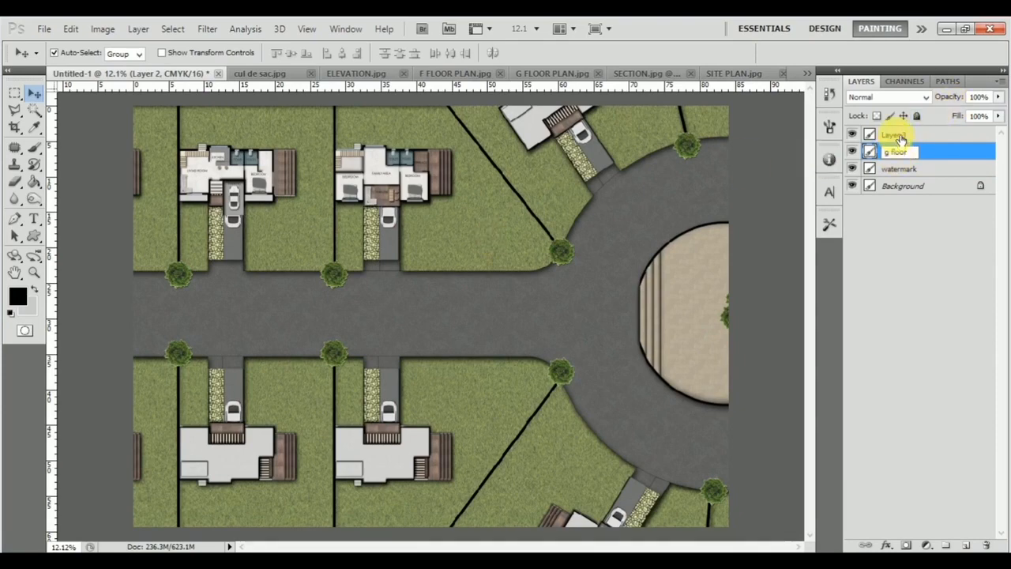
Rename the first floor plan layer as f floor and lower the watermark layer's opacity to 32%
double_click(895, 135)
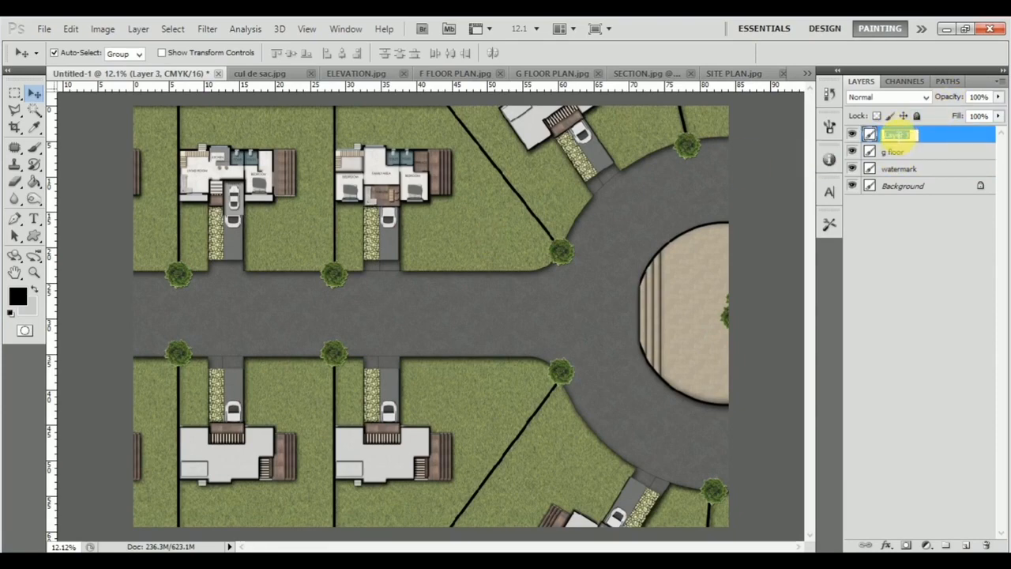
left_click(955, 277)
left_click(935, 172)
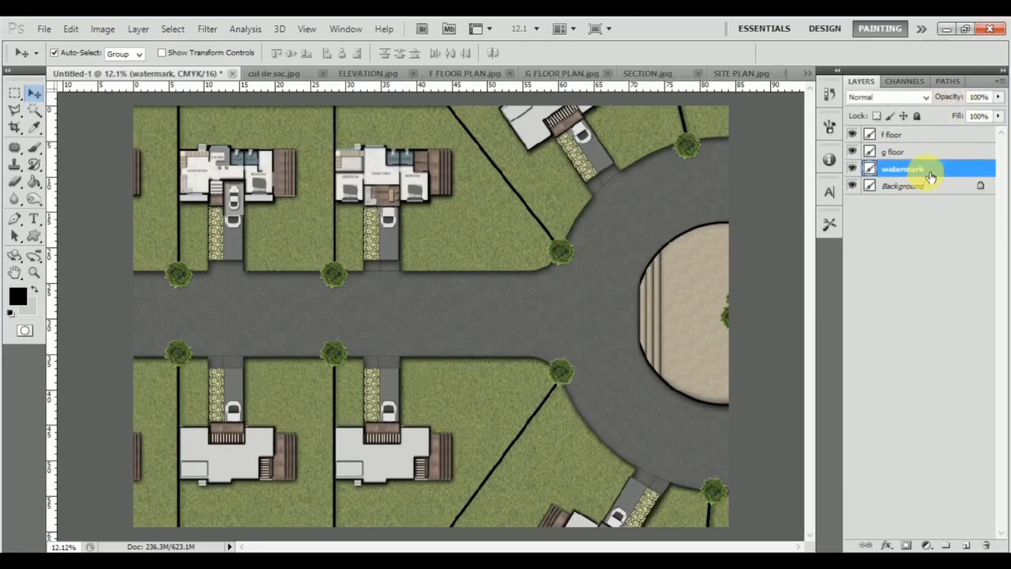
left_click_drag(960, 97, 903, 100)
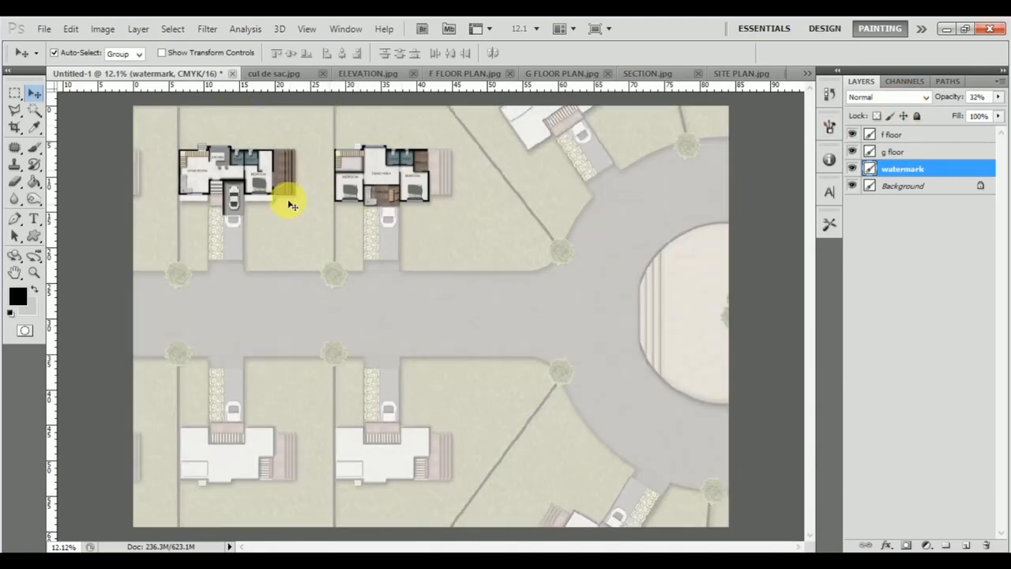
Move the f floor, g floor and watermark layers together to the right and slightly down, keeping their alignment with each other
left_click_drag(89, 126, 446, 298)
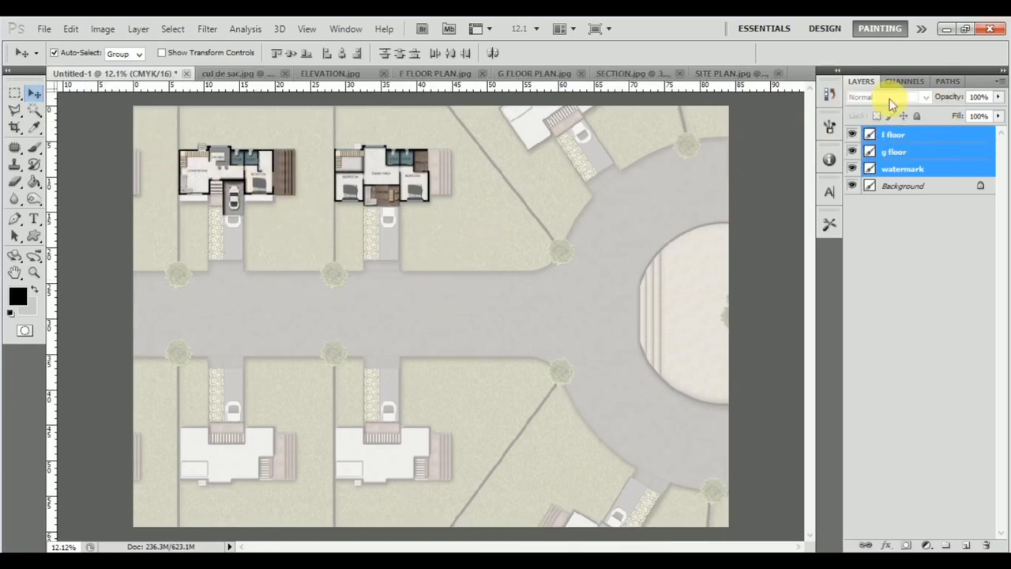
left_click_drag(432, 214, 480, 214)
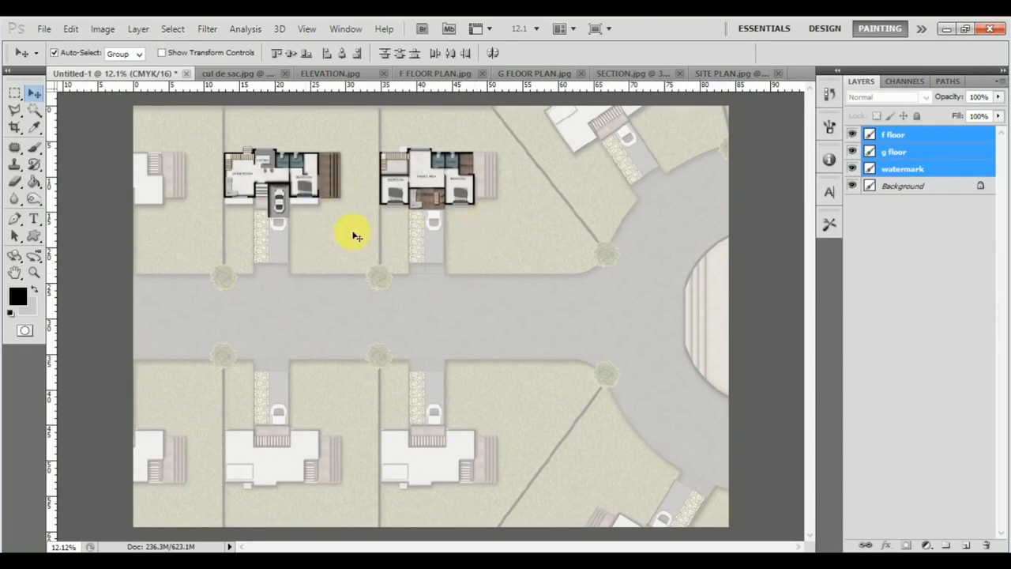
mouse_move(371, 239)
left_mouse_down()
mouse_move(386, 234)
mouse_move(384, 258)
mouse_move(379, 226)
left_mouse_up()
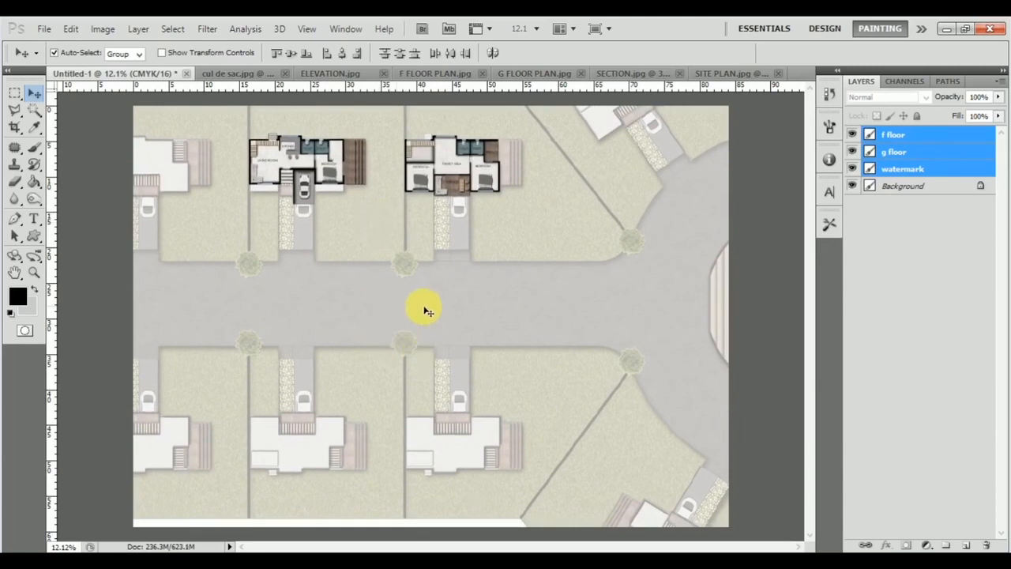
left_click_drag(403, 303, 405, 285)
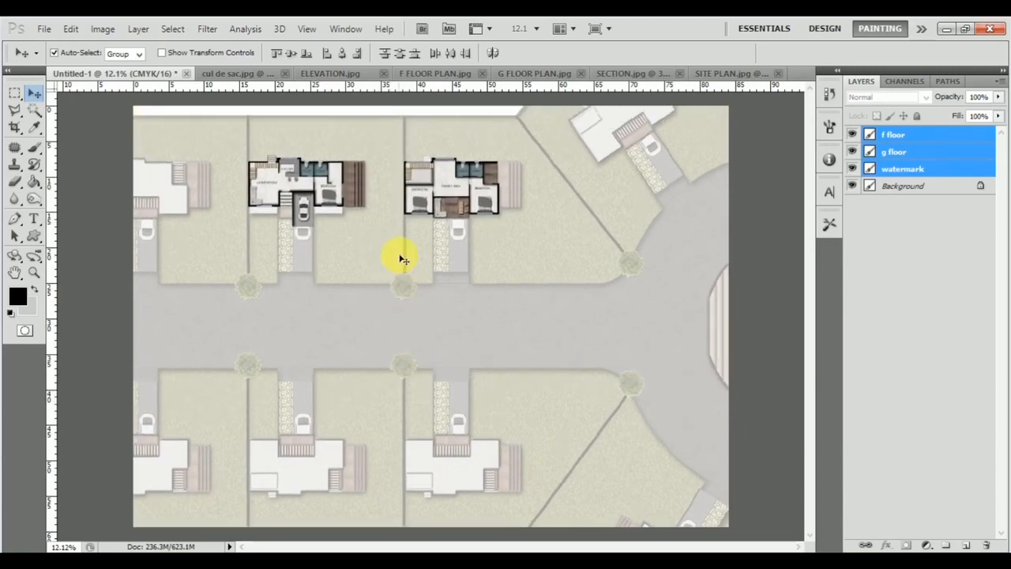
mouse_move(411, 244)
left_mouse_down()
mouse_move(406, 235)
mouse_move(410, 256)
left_mouse_up()
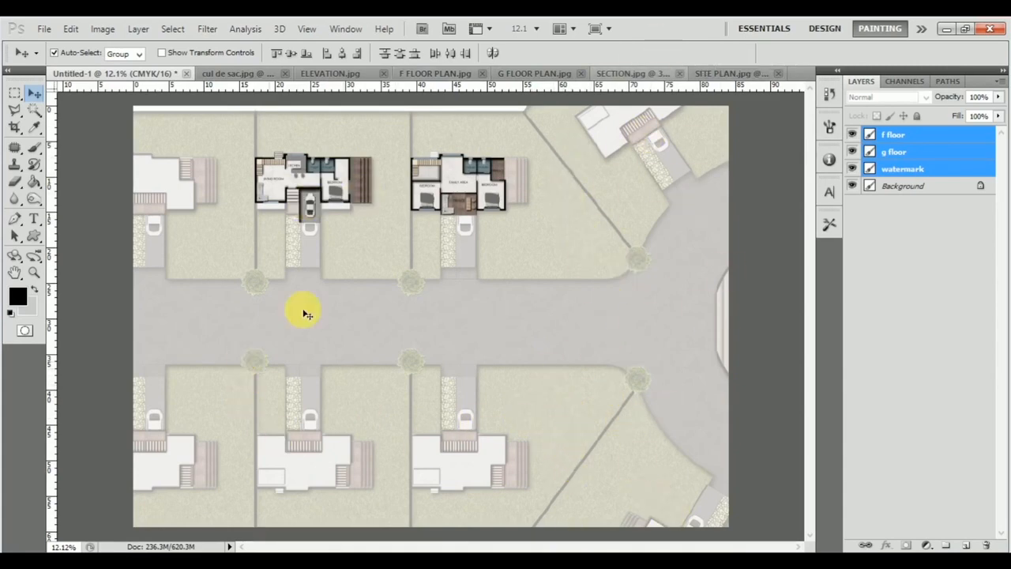
Close the F FLOOR PLAN.jpg and G FLOOR PLAN.jpg documents without saving their changes
left_click(482, 72)
left_click(483, 228)
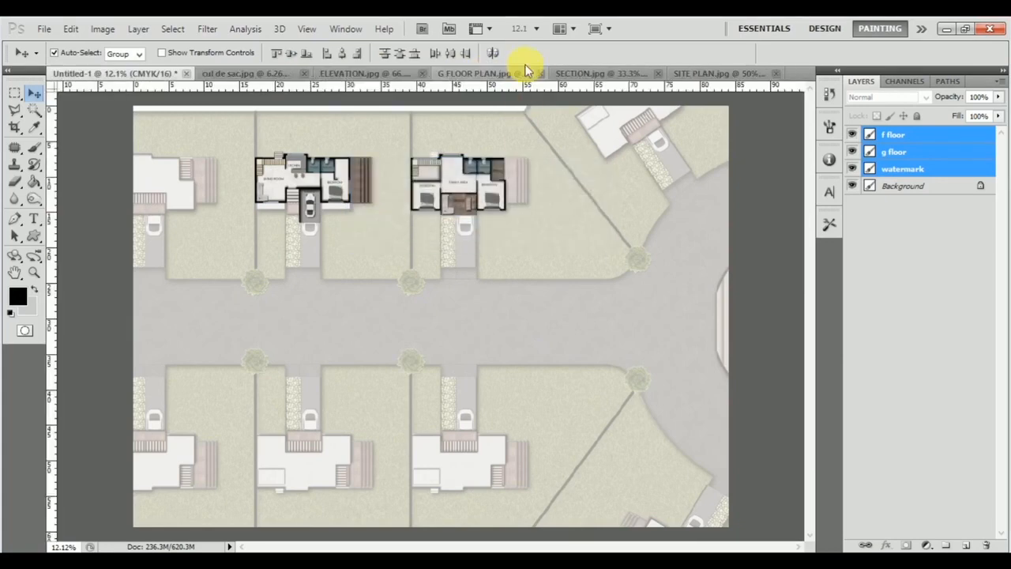
left_click(540, 73)
left_click(481, 228)
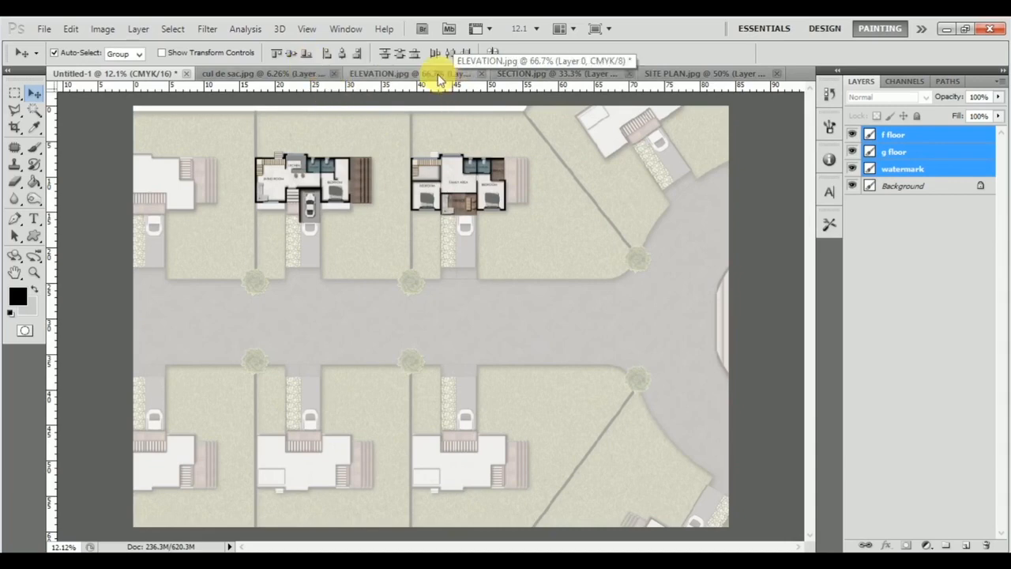
Copy the elevation drawing from ELEVATION.jpg onto the road area of the Untitled-1 sheet, accepting the depth conversion
left_click(436, 73)
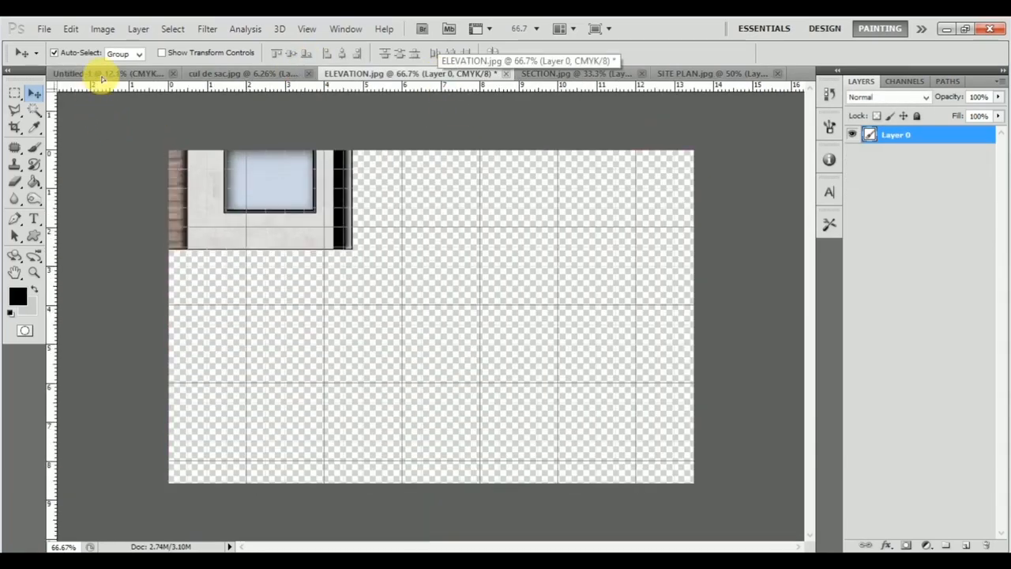
left_click(99, 73)
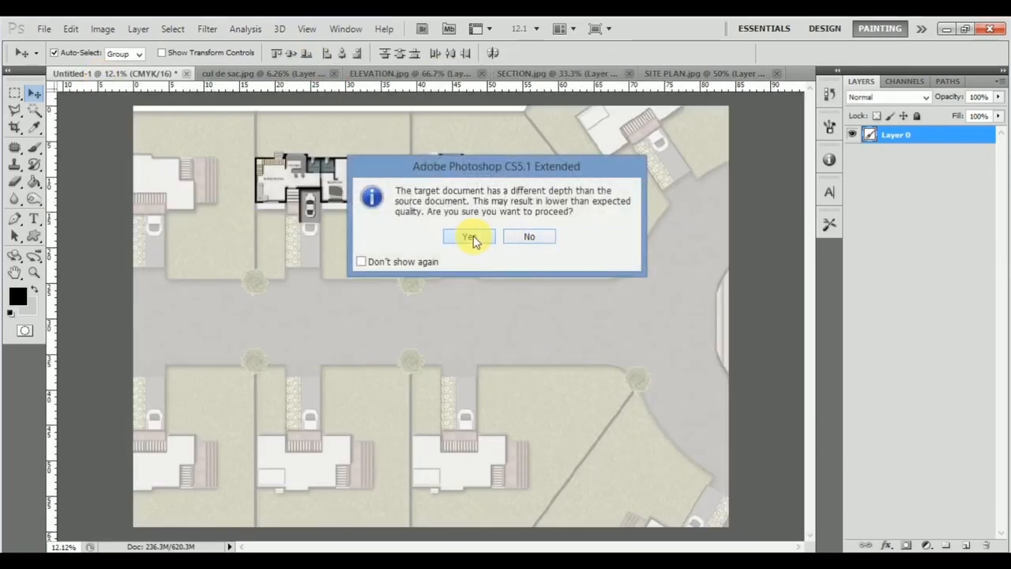
left_click(470, 237)
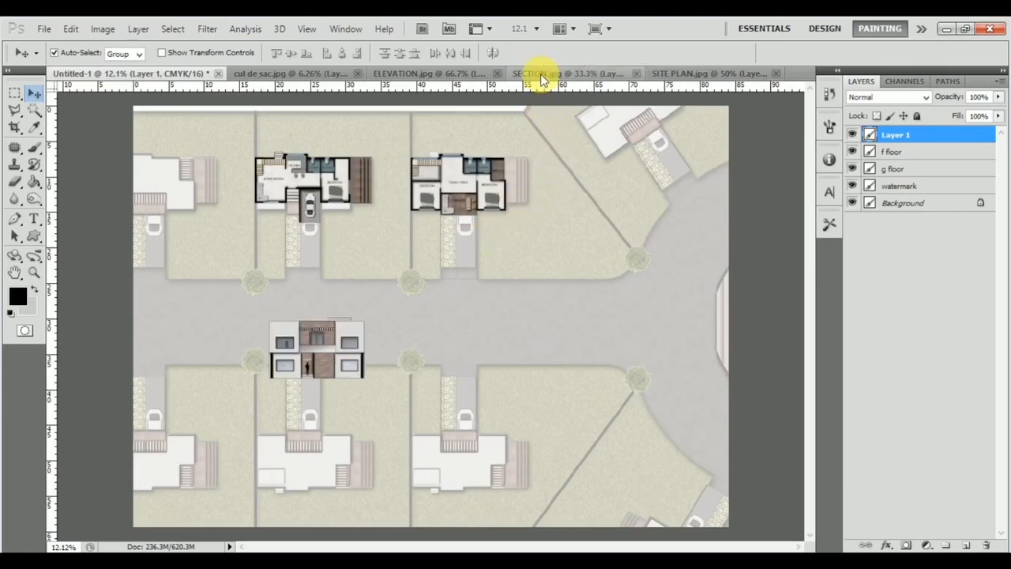
Copy the section drawing from SECTION.jpg into the sheet and place it on the road beside the elevation
left_click(543, 73)
mouse_move(244, 225)
left_mouse_down()
mouse_move(120, 89)
mouse_move(394, 309)
mouse_move(436, 368)
left_mouse_up()
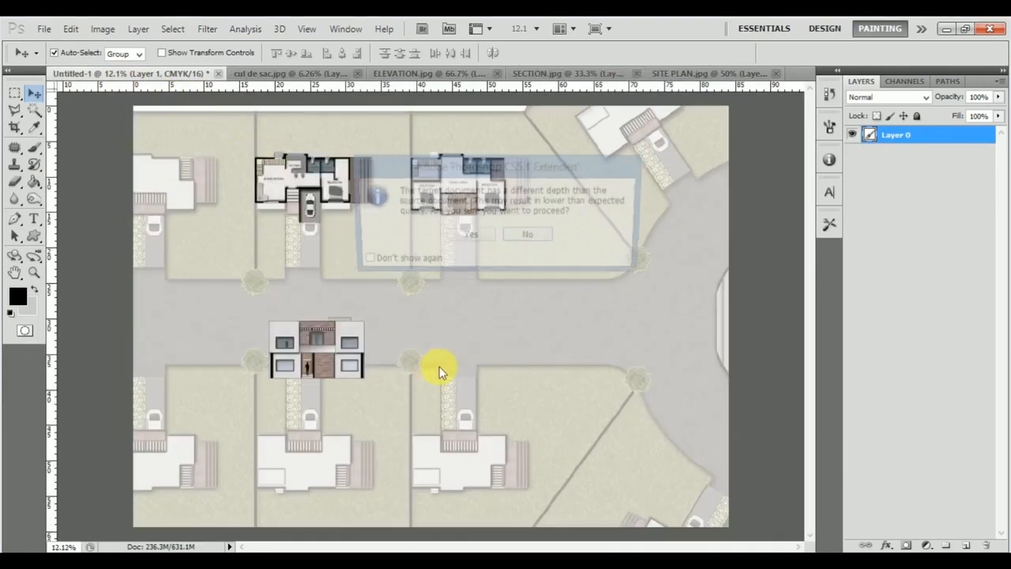
left_click(469, 239)
mouse_move(451, 343)
left_mouse_down()
mouse_move(508, 309)
mouse_move(487, 305)
mouse_move(485, 315)
left_mouse_up()
Align the elevation beneath the ground floor plan and delete the oversized section drawing's layer from the sheet
mouse_move(339, 368)
left_mouse_down()
mouse_move(336, 338)
mouse_move(314, 339)
left_mouse_up()
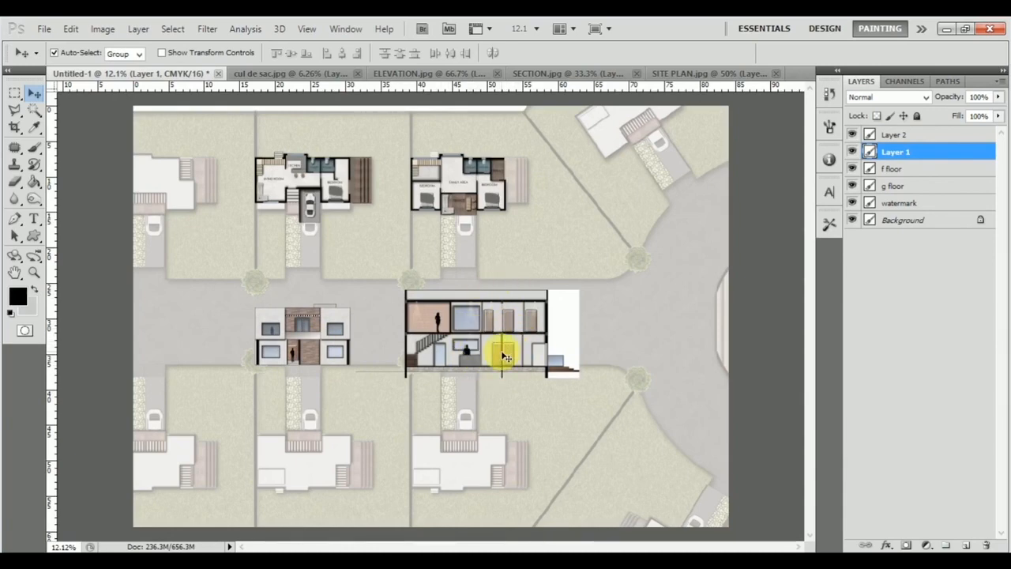
key("Delete")
key("ctrl+z")
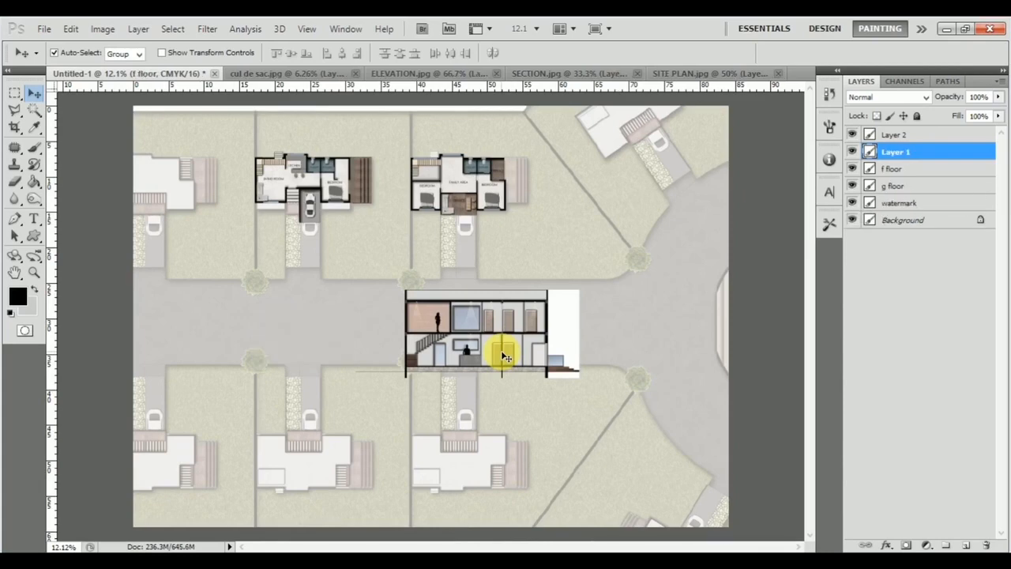
left_click(512, 342)
key("Delete")
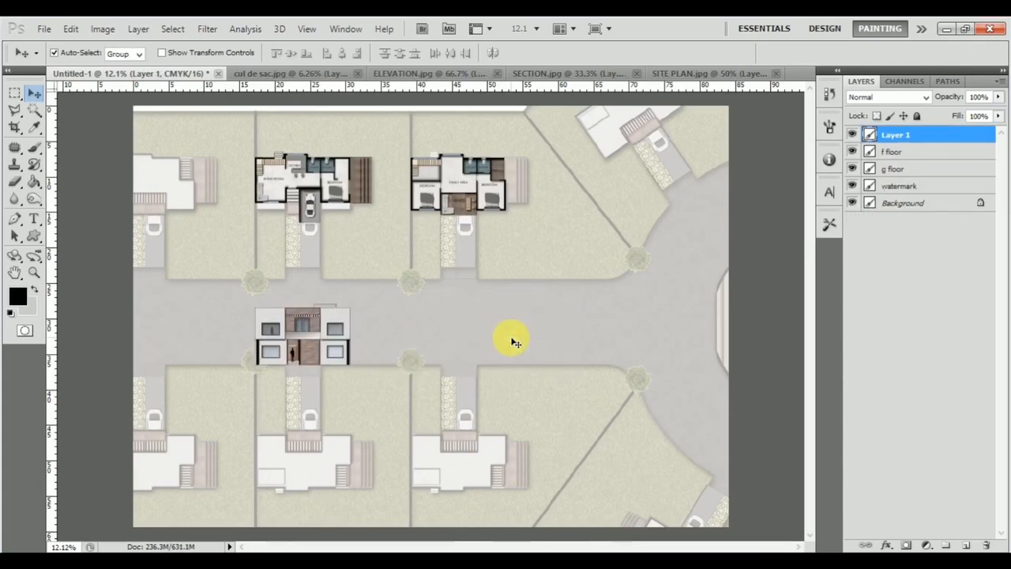
Remove the remaining white background beside the outdoor steps in SECTION.jpg with the Magic Wand and clear the selection
left_click(583, 74)
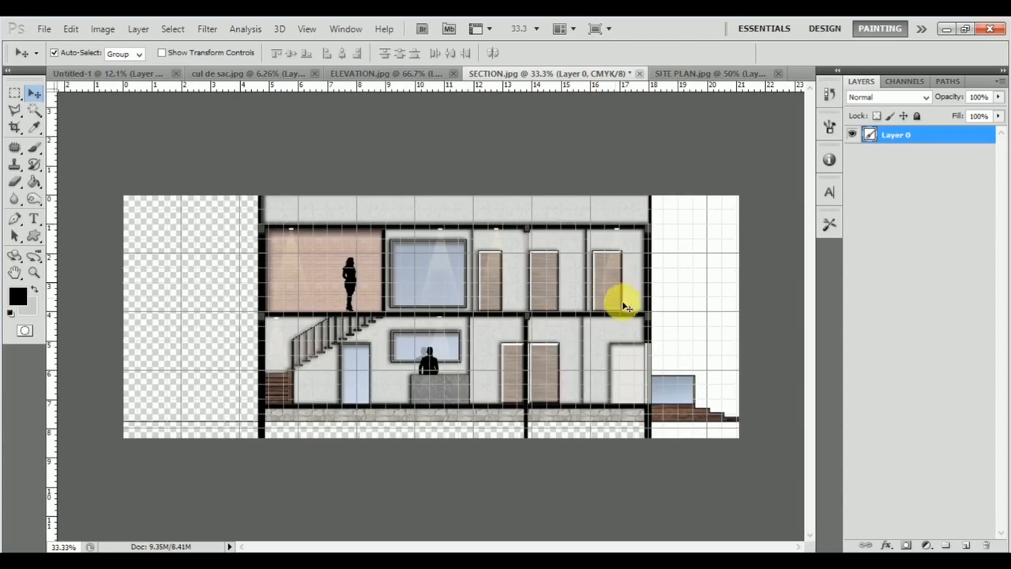
left_click(36, 110)
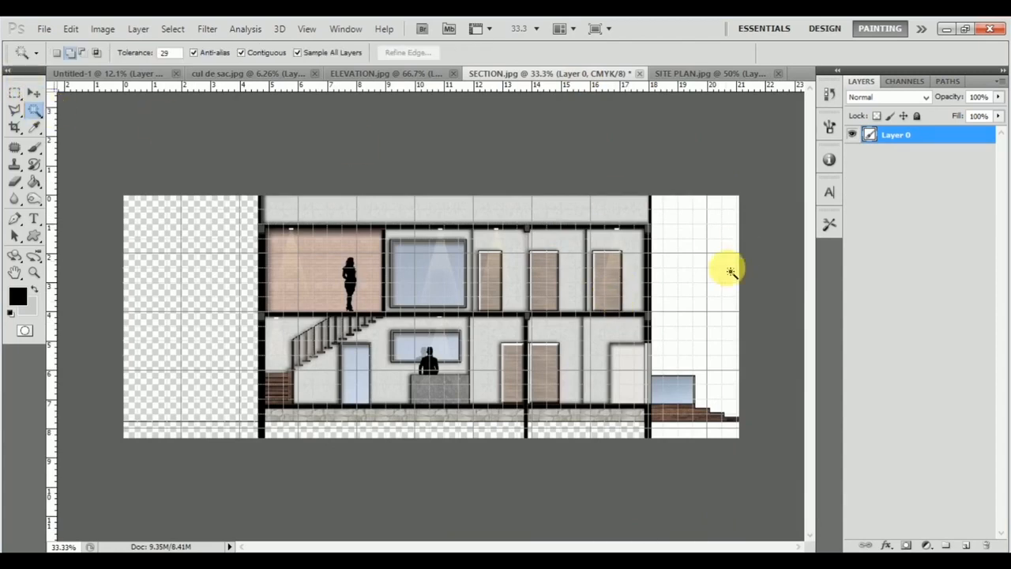
left_click(709, 410)
key("Delete")
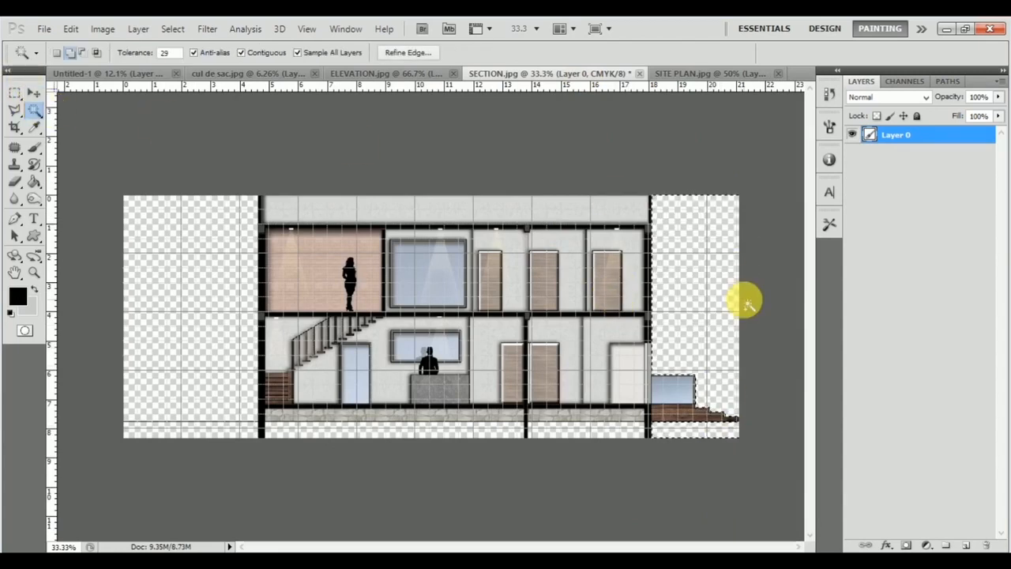
key("ctrl+d")
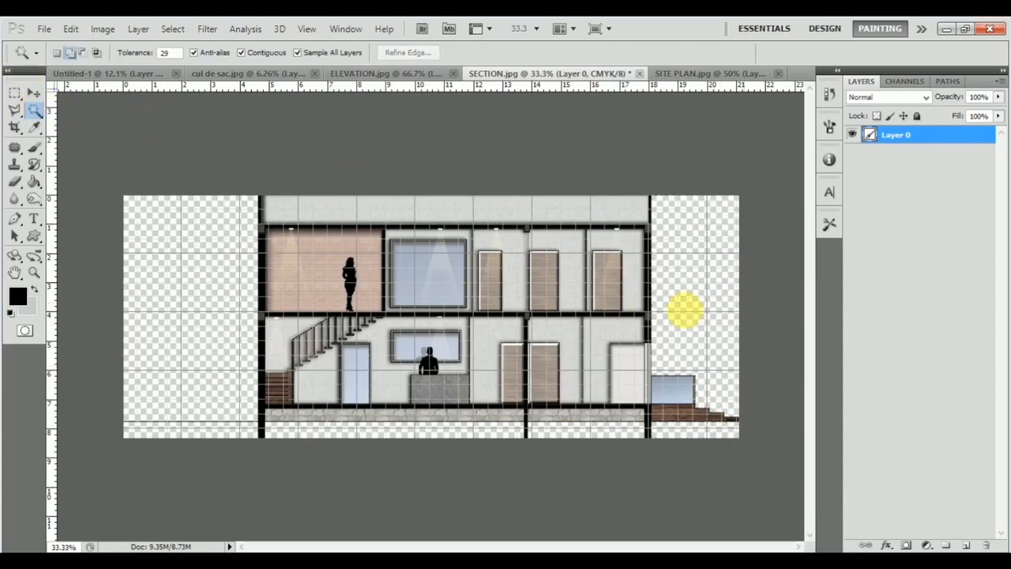
Resample the section image to a resolution of 200 pixels/inch
left_click(101, 30)
left_click(139, 135)
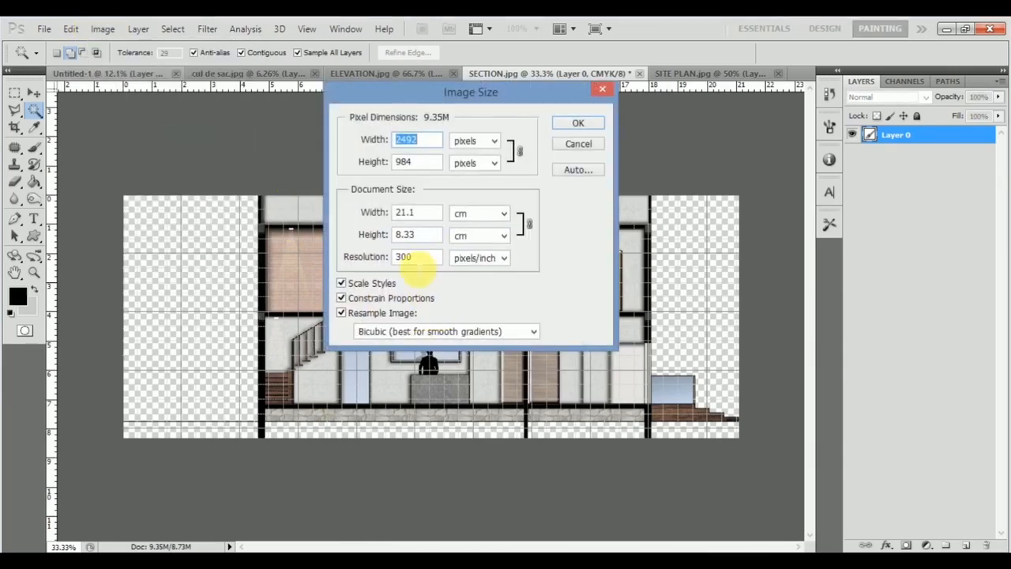
type("200")
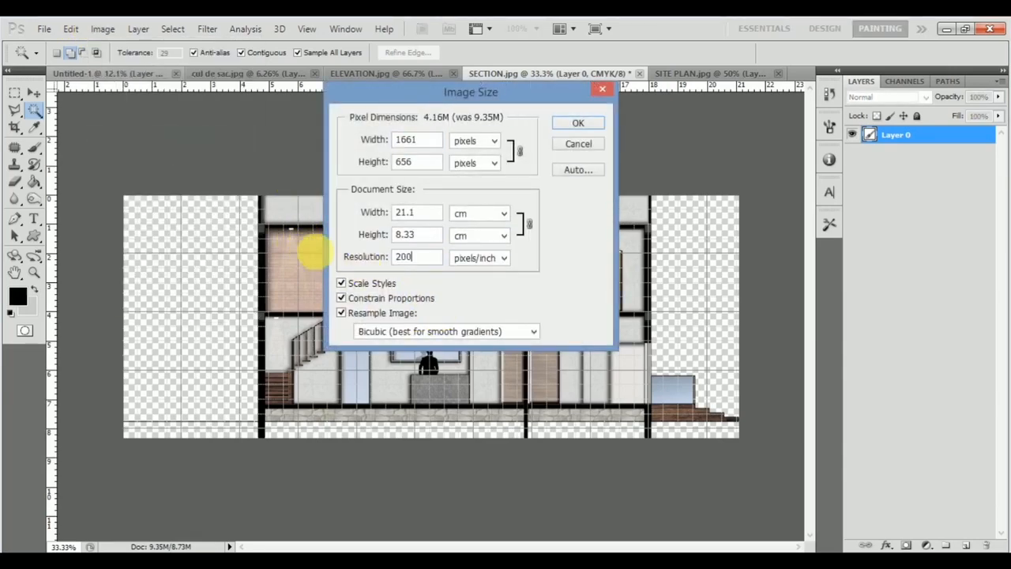
left_click(577, 125)
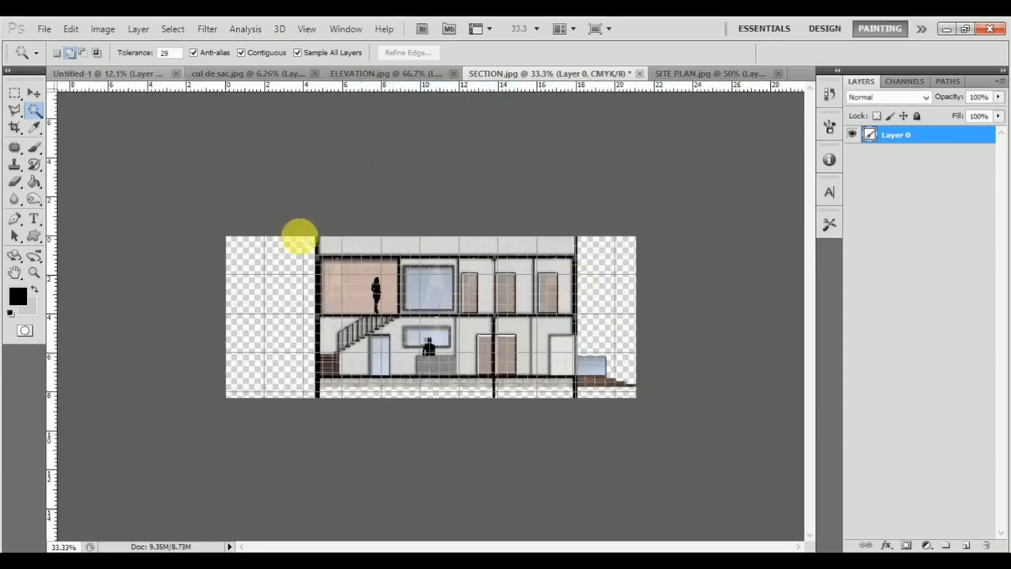
Copy the resampled section into the Untitled-1 sheet and place it beneath the first floor plan, accepting the depth conversion
left_click(32, 93)
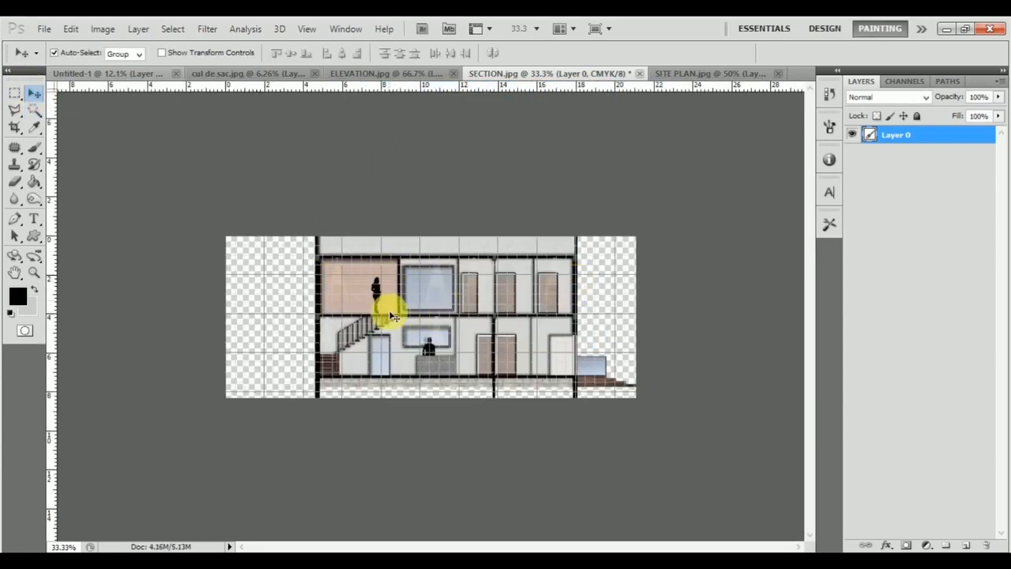
left_click_drag(402, 287, 460, 337)
left_click(469, 237)
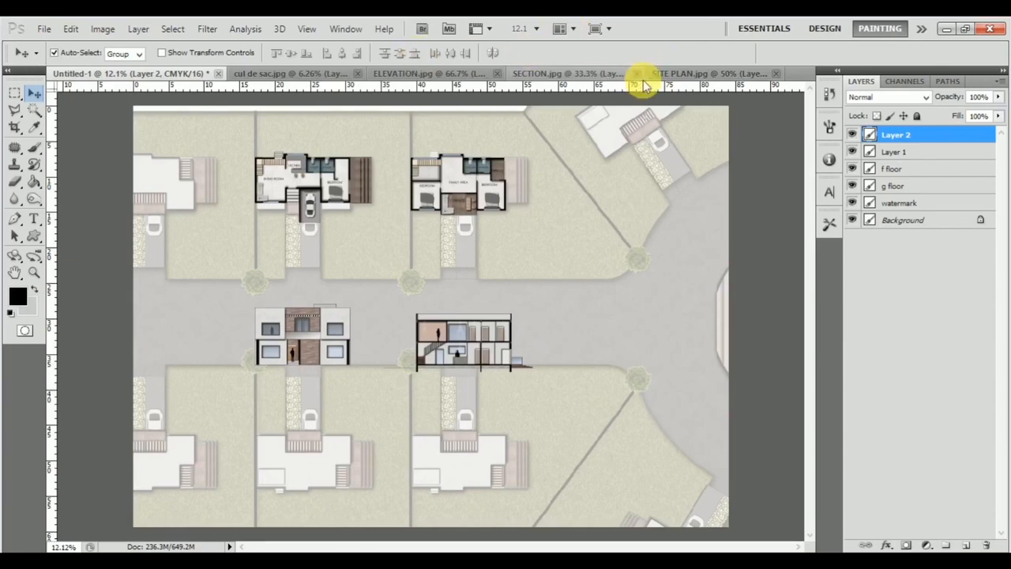
Close the SECTION.jpg and ELEVATION.jpg documents without saving their changes
left_click(610, 75)
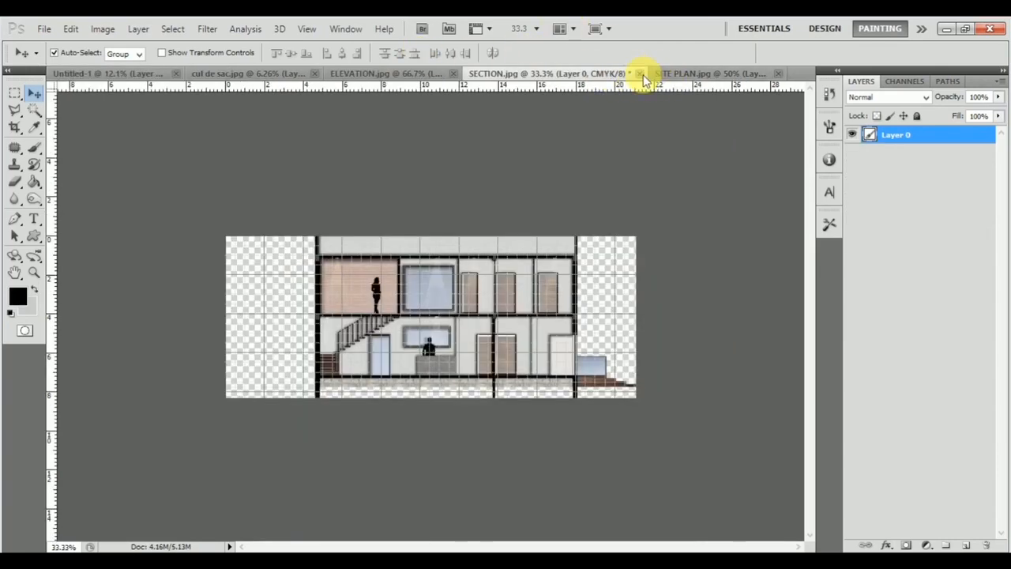
left_click(640, 73)
left_click(483, 229)
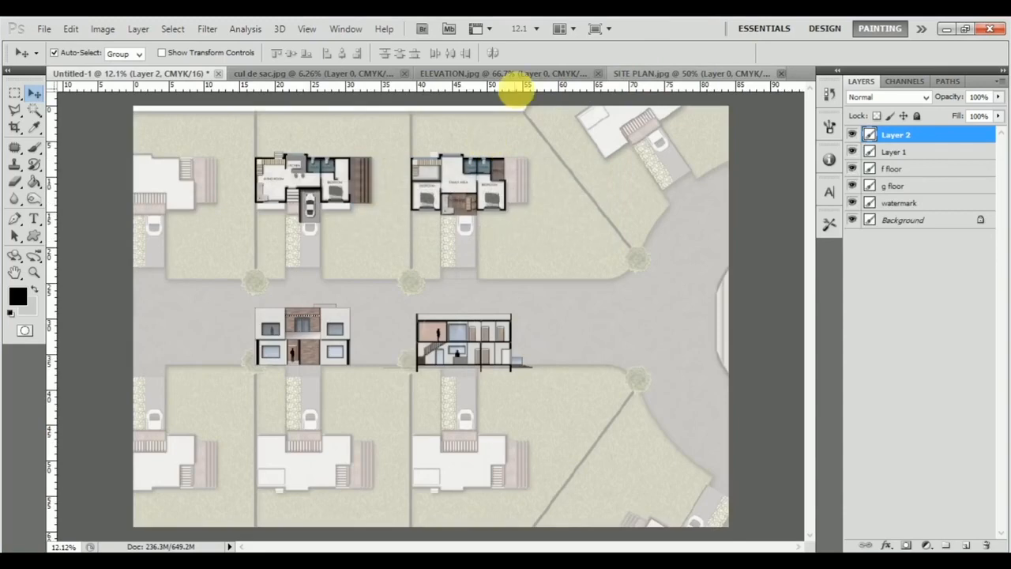
left_click(519, 75)
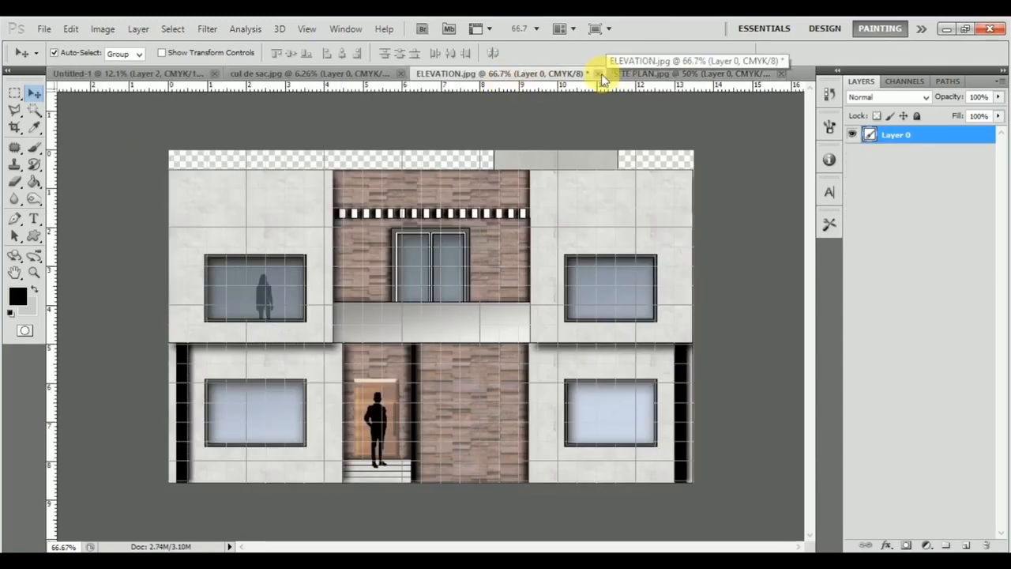
left_click(598, 73)
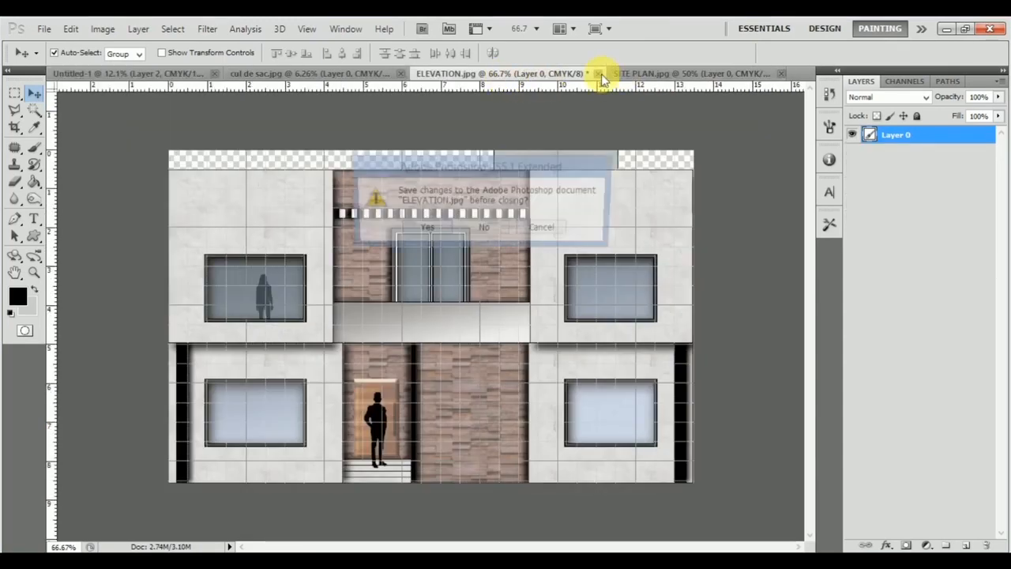
left_click(499, 229)
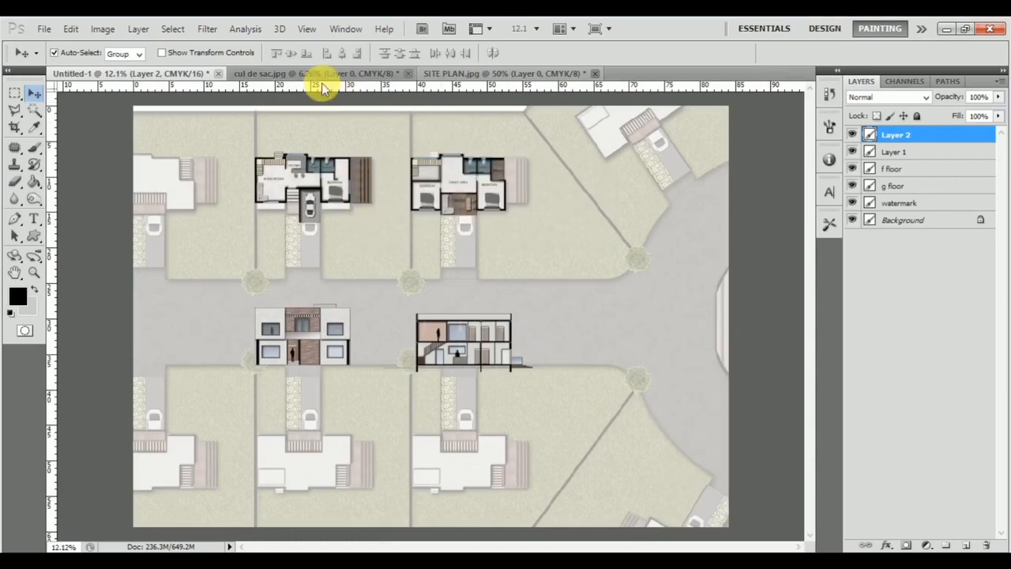
Copy the cul de sac.jpg image into the Untitled-1 sheet, accepting the depth conversion
left_click(328, 74)
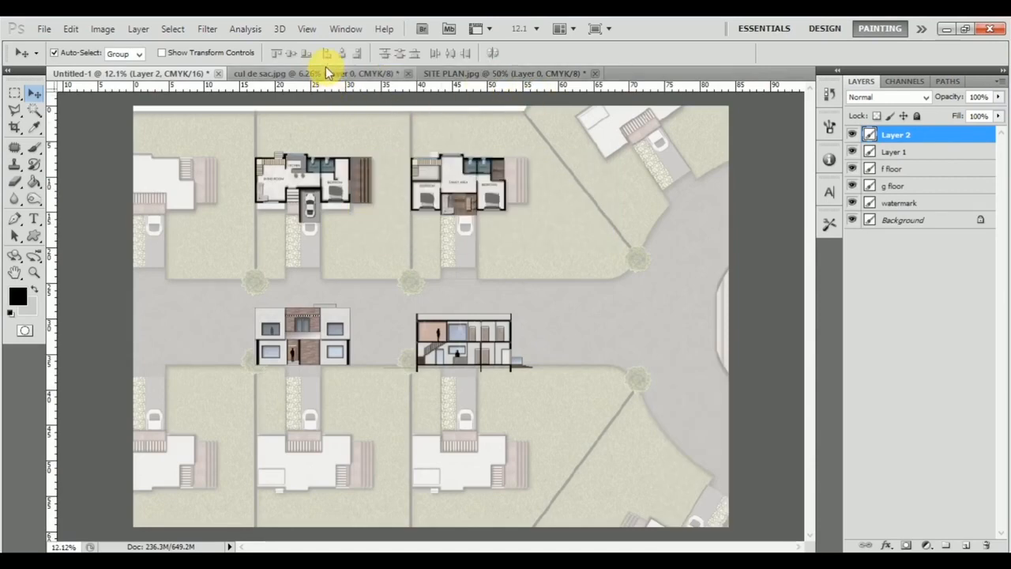
left_click(113, 73)
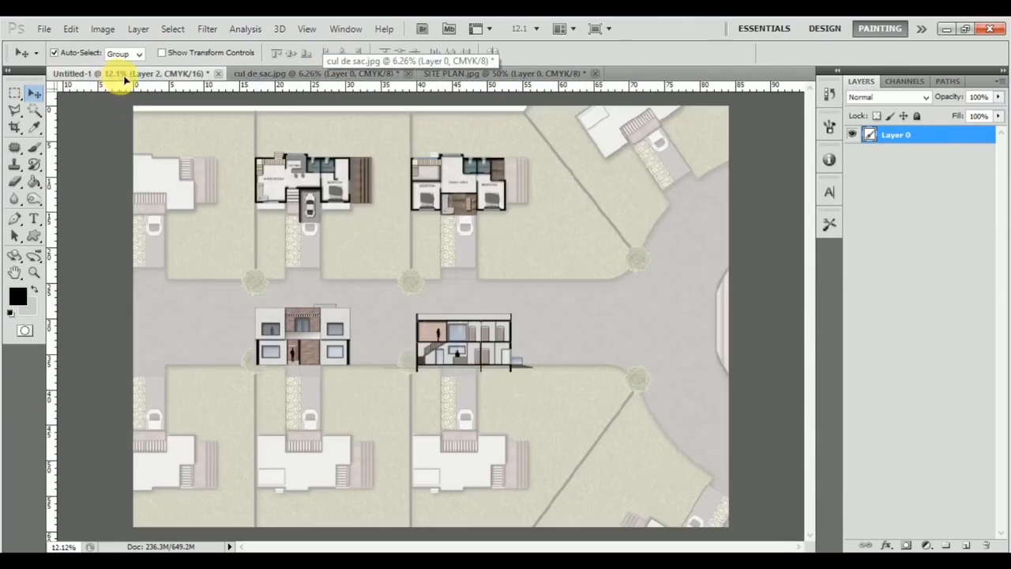
left_click(471, 237)
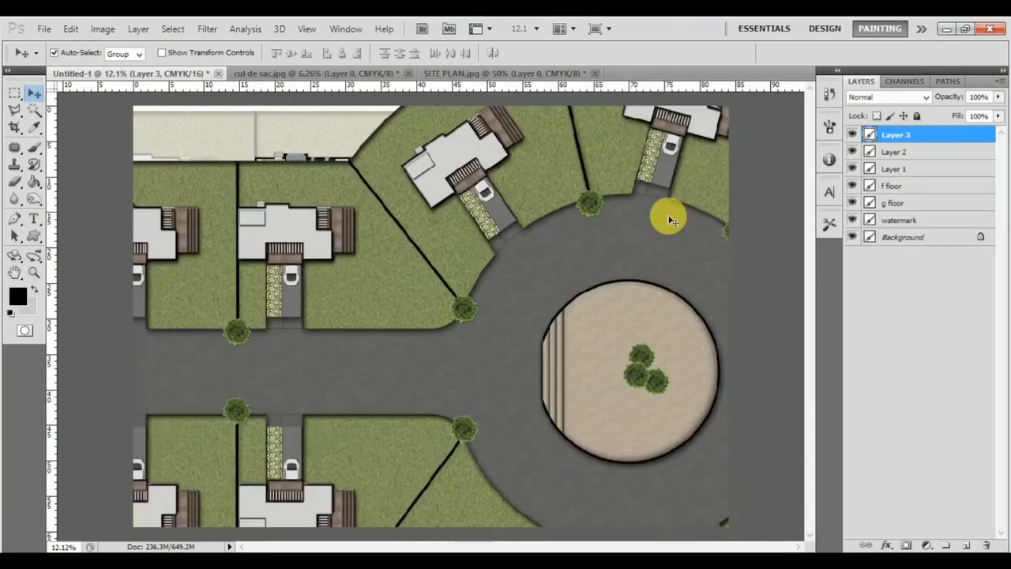
Scale the cul de sac plan to about 18.46%, rotate it -90° and place it beside the first floor plan
key("ctrl+t")
key("ctrl+0")
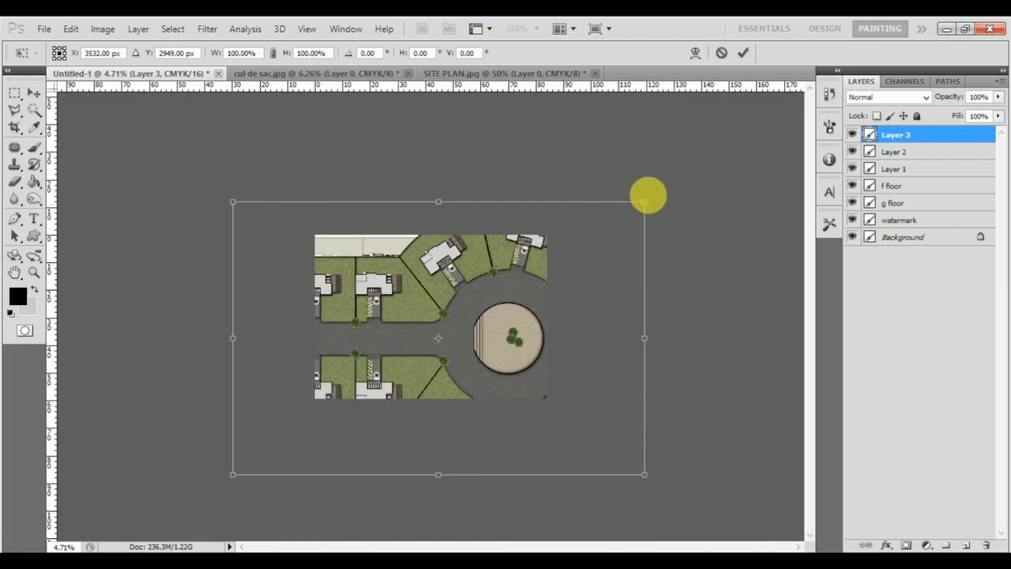
left_click_drag(645, 202, 519, 316)
left_click_drag(548, 276, 463, 210)
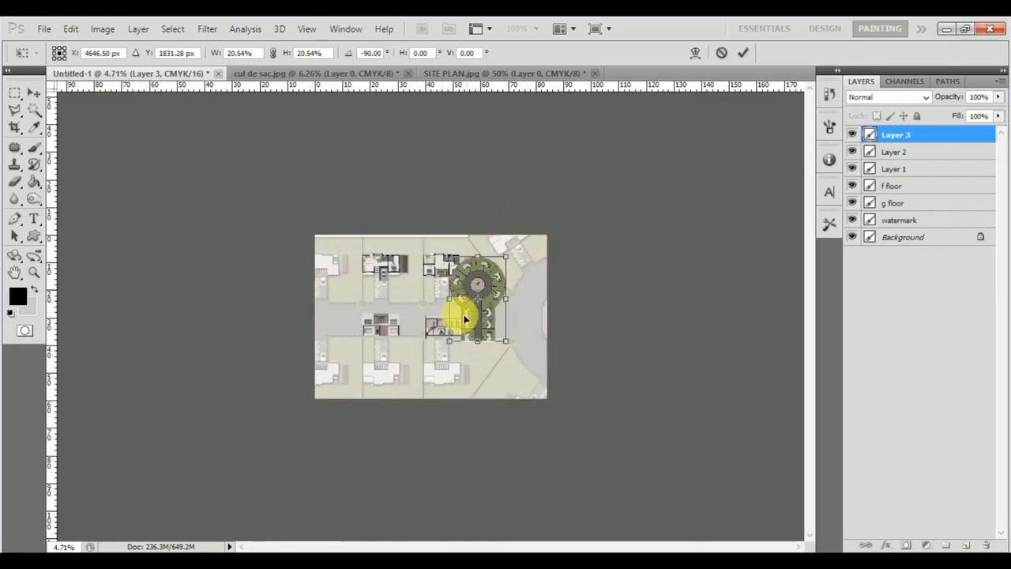
left_click_drag(491, 283, 523, 277)
mouse_move(487, 339)
left_mouse_down()
mouse_move(505, 325)
mouse_move(500, 334)
left_mouse_up()
left_click_drag(523, 301, 516, 308)
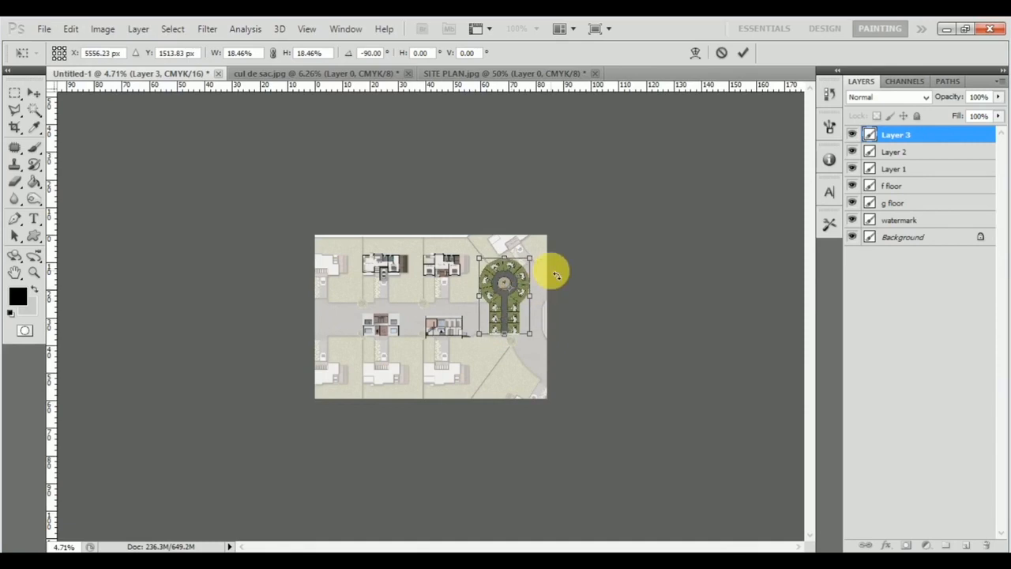
key("Return")
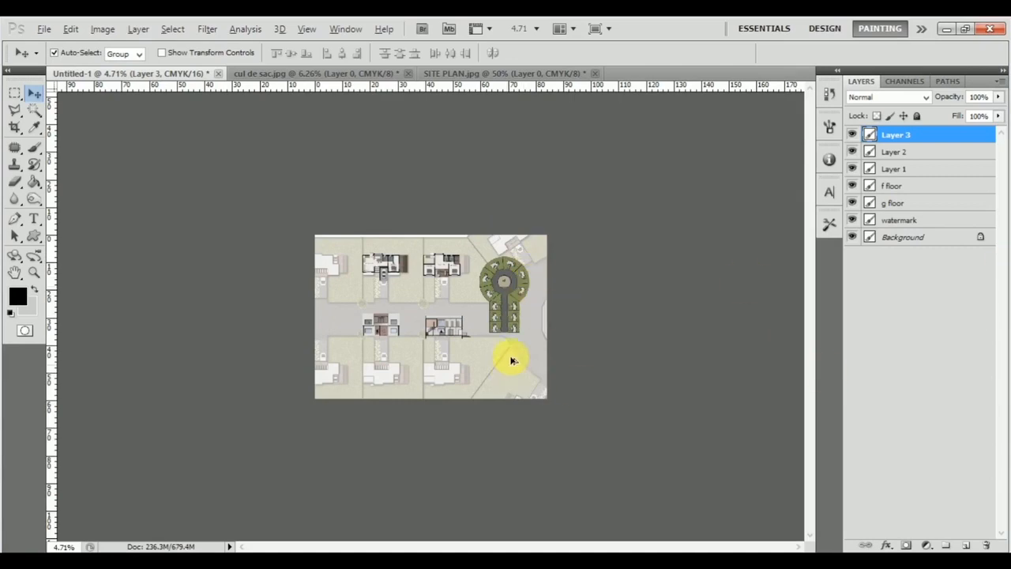
Copy the SITE PLAN.jpg image into the Untitled-1 sheet, accepting the depth conversion
scroll(512, 361, "up", 3)
left_click(506, 77)
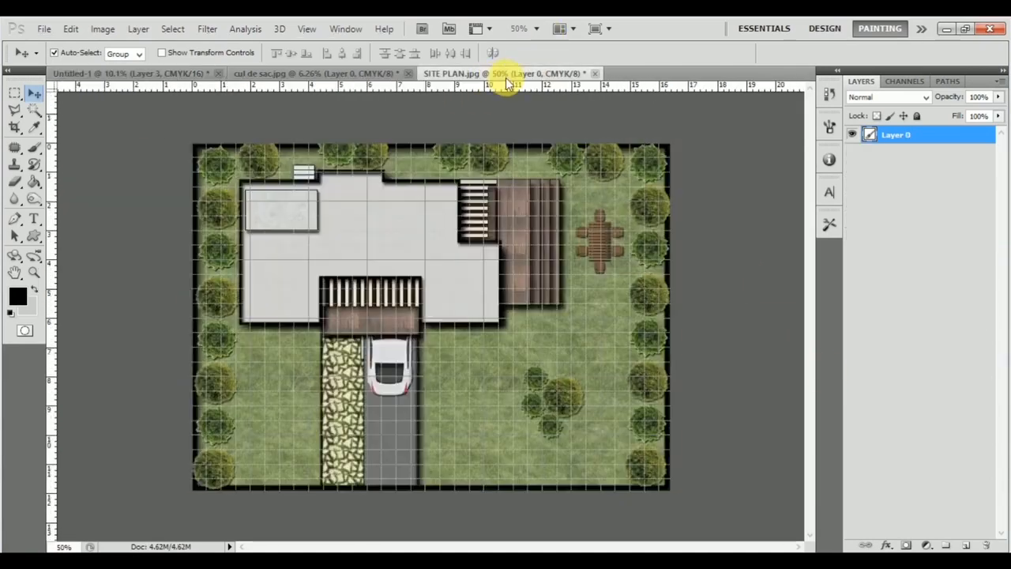
left_click_drag(451, 271, 595, 381)
left_click(468, 239)
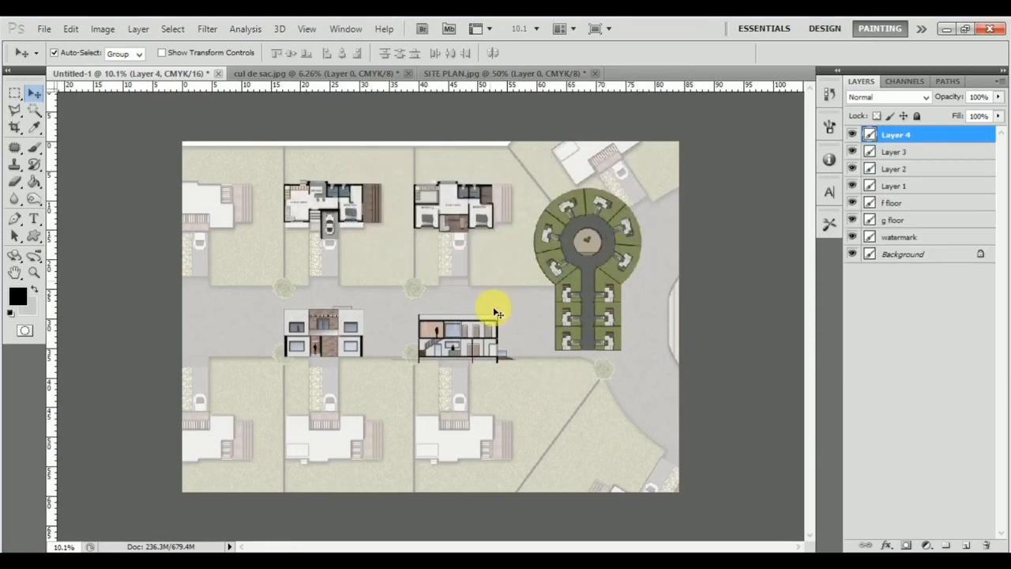
Place the site plan beneath the cul de sac plan and shift both slightly up and toward the sheet's right edge
left_click_drag(564, 387, 597, 437)
mouse_move(617, 448)
left_mouse_down()
mouse_move(611, 458)
mouse_move(615, 451)
left_mouse_up()
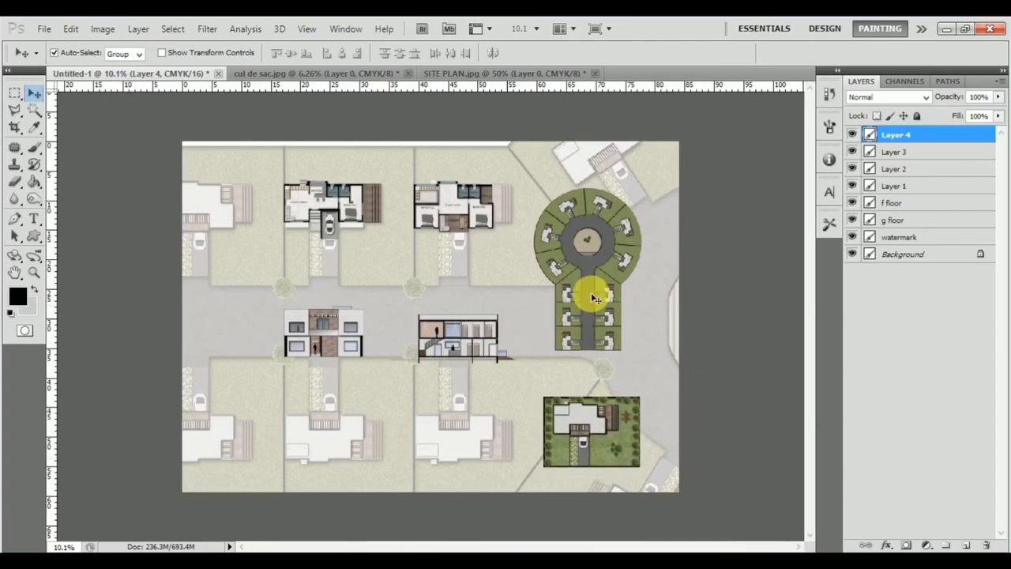
left_click_drag(596, 263, 614, 252)
mouse_move(610, 427)
left_mouse_down()
mouse_move(628, 420)
mouse_move(618, 409)
left_mouse_up()
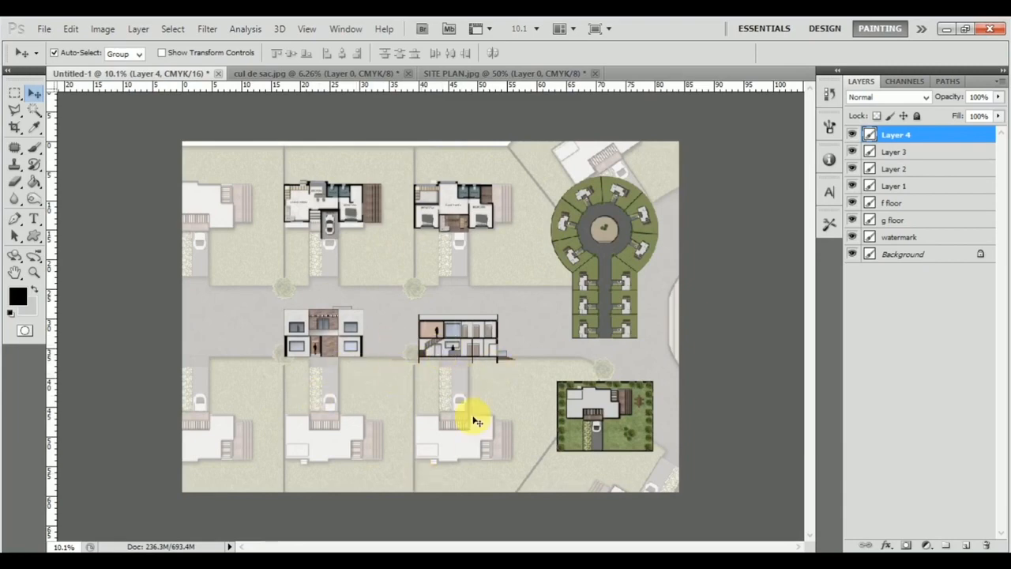
Close the SITE PLAN.jpg and cul de sac.jpg documents without saving their changes
left_click(489, 77)
left_click(595, 73)
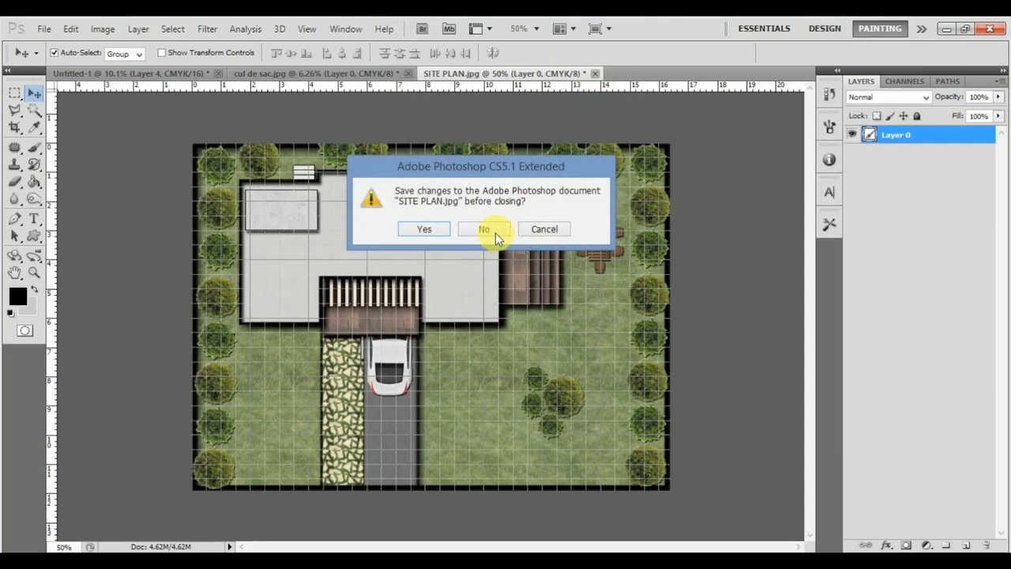
left_click(483, 228)
left_click(407, 73)
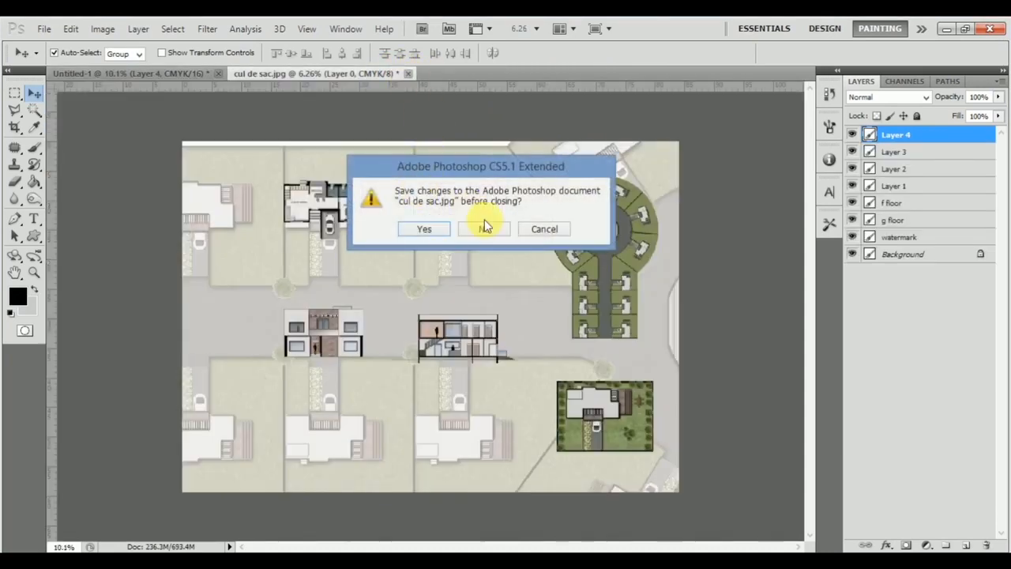
left_click(485, 229)
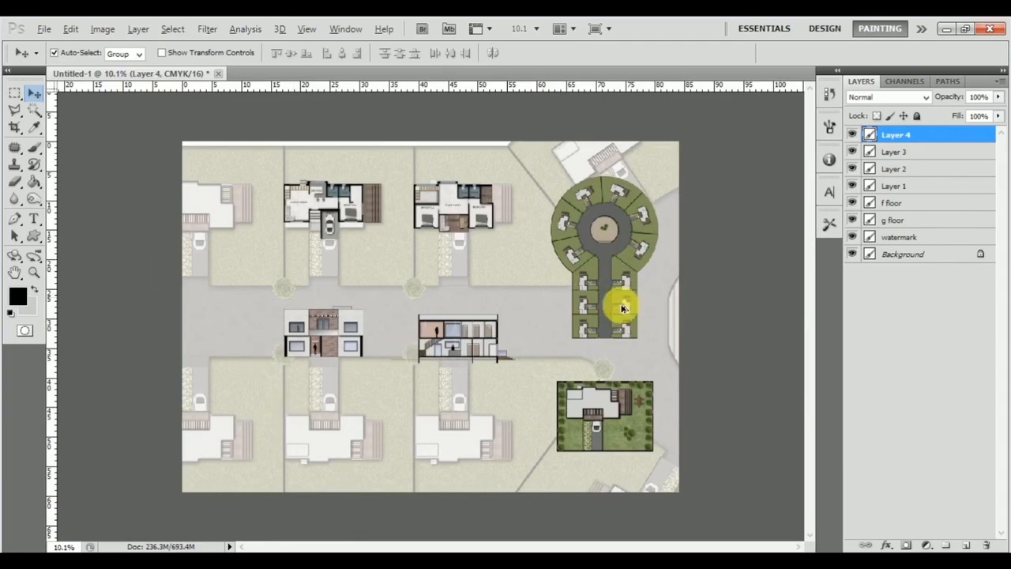
scroll(258, 410, "up", 3)
scroll(259, 411, "left", 4)
scroll(260, 411, "up", 4)
scroll(259, 411, "right", 4)
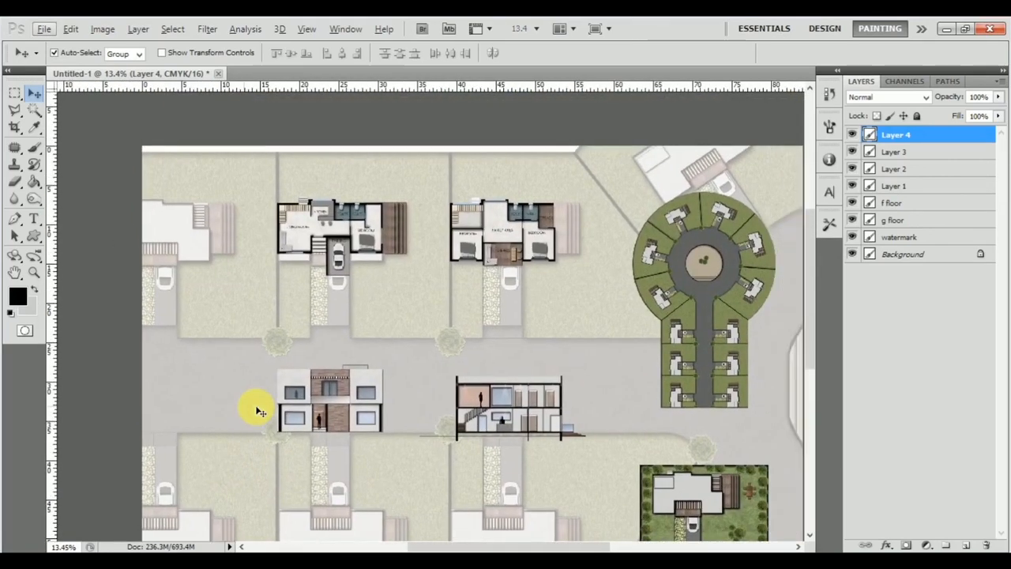
scroll(259, 411, "down", 4)
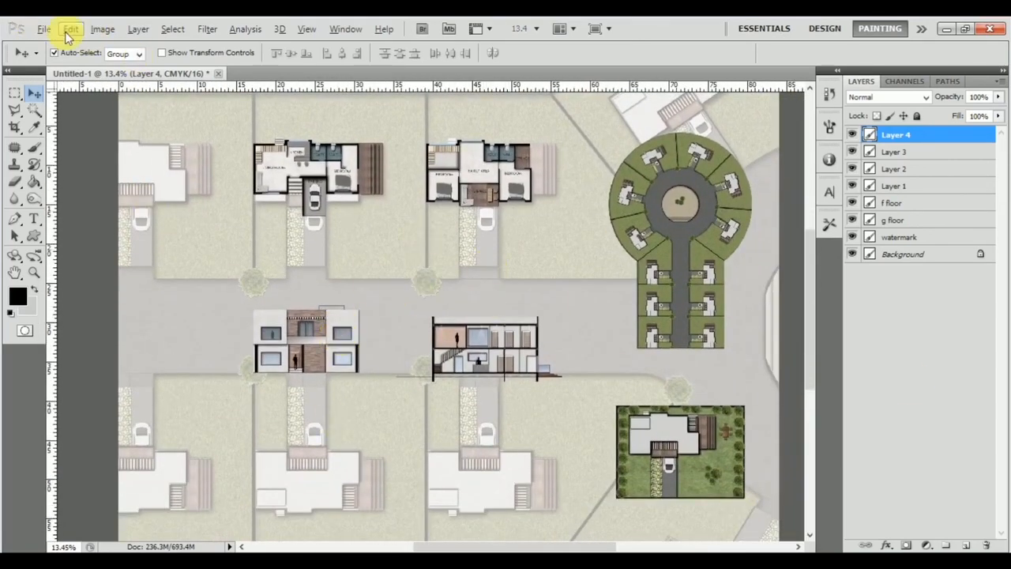
Open the perspective images 1.jpg and 2.jpg from the VIEWS folder inside files for working
left_click(44, 30)
left_click(47, 56)
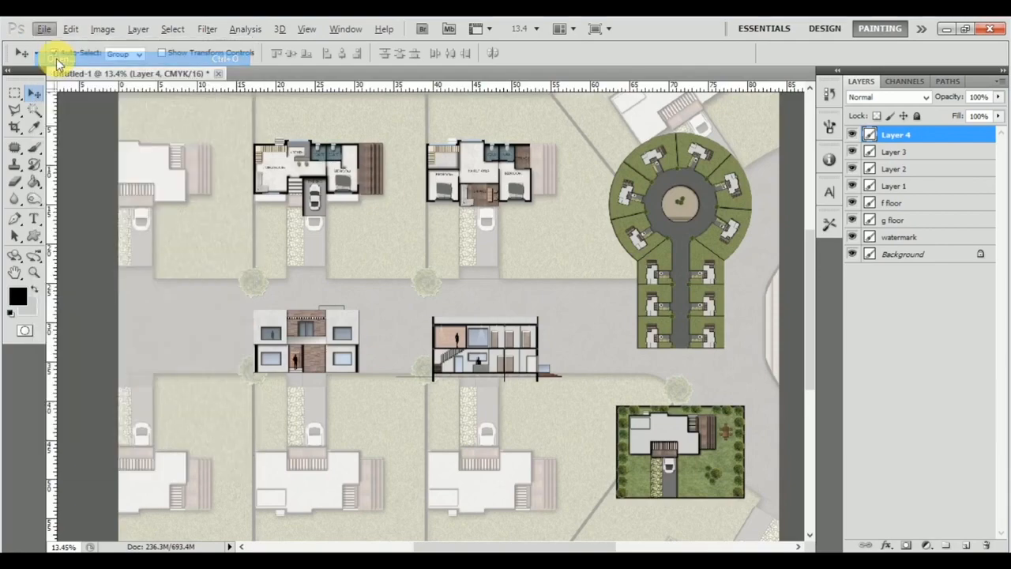
left_click(235, 60)
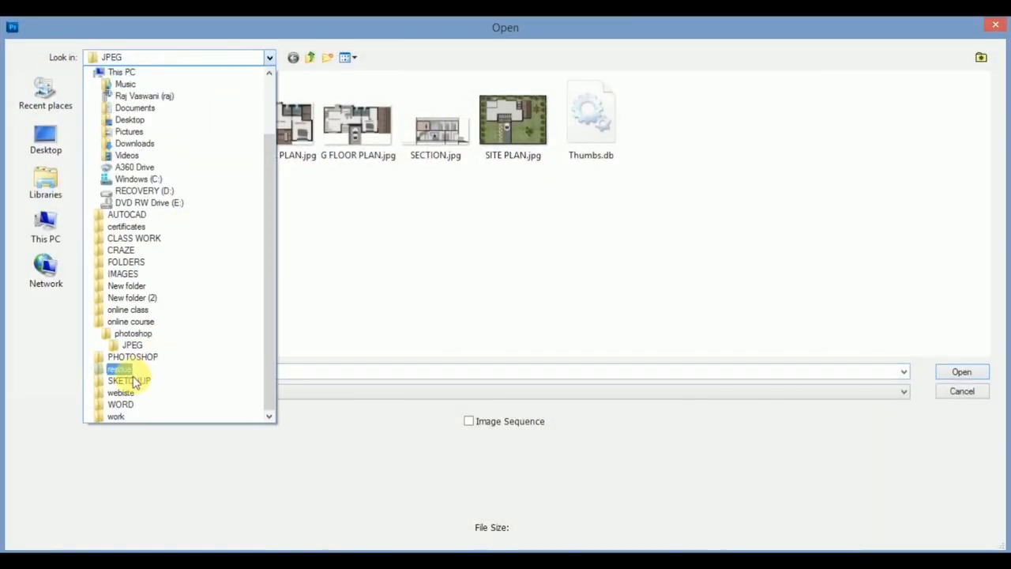
left_click(135, 334)
double_click(196, 96)
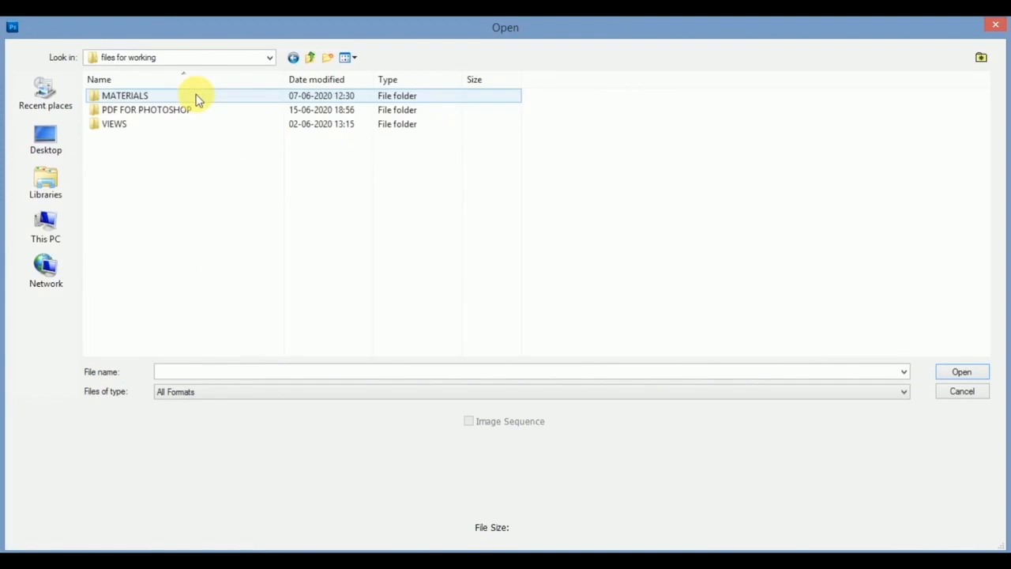
double_click(167, 126)
left_click(187, 147)
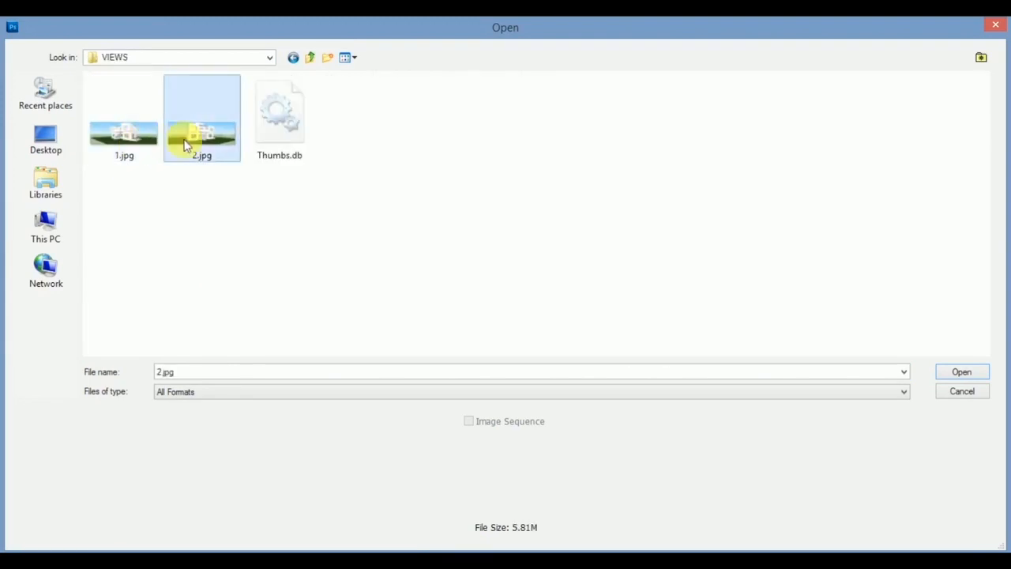
left_click(126, 146, "ctrl")
left_click(961, 372)
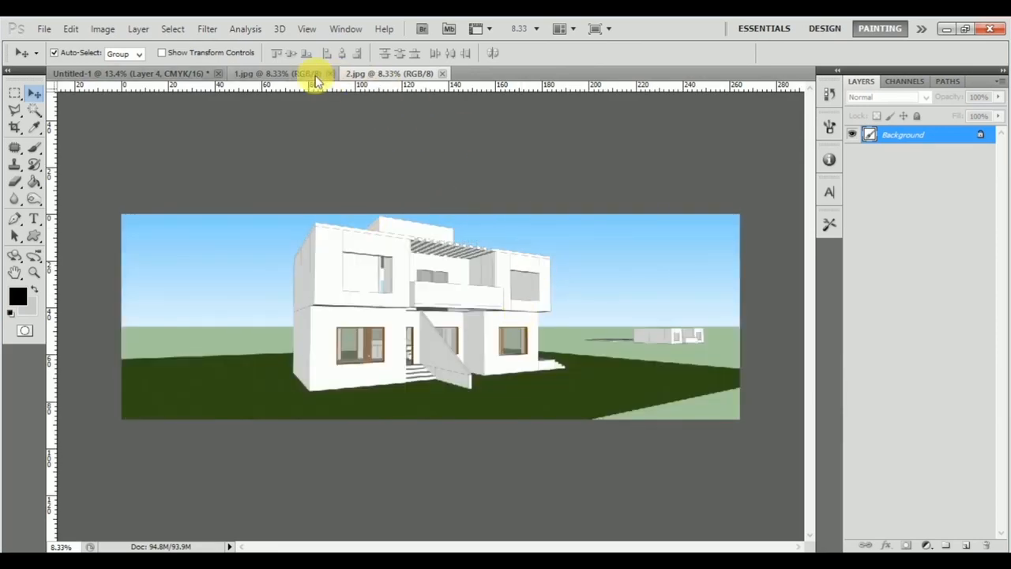
Convert the locked Background of both 1.jpg and 2.jpg into a regular layer named Layer 0
left_click(308, 73)
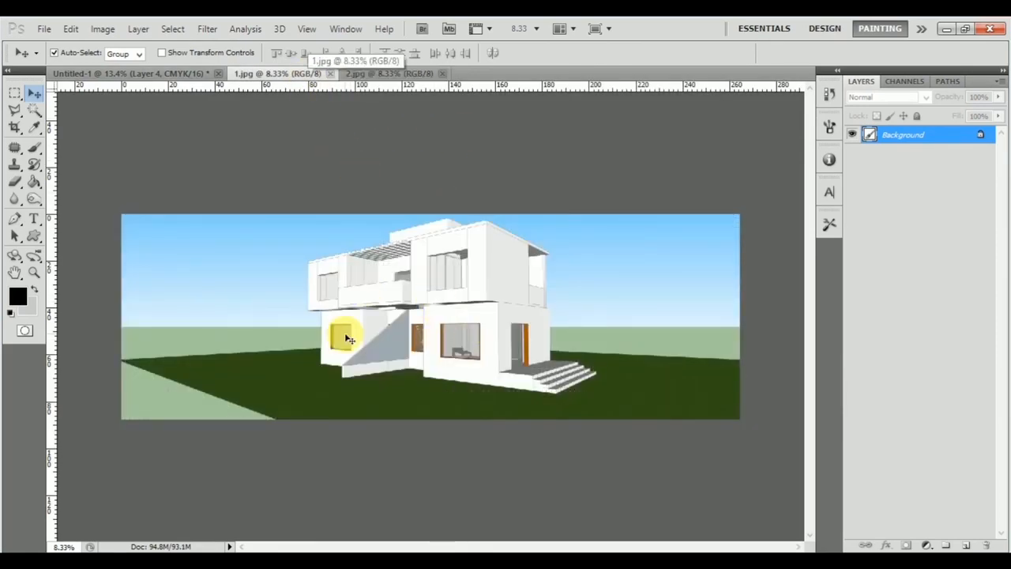
double_click(936, 143)
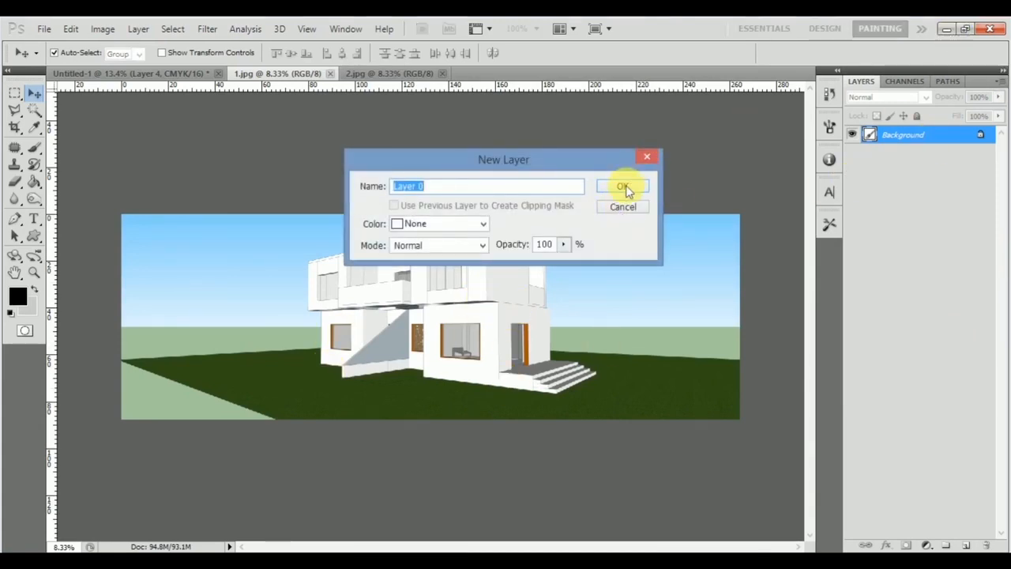
left_click(628, 183)
left_click(432, 74)
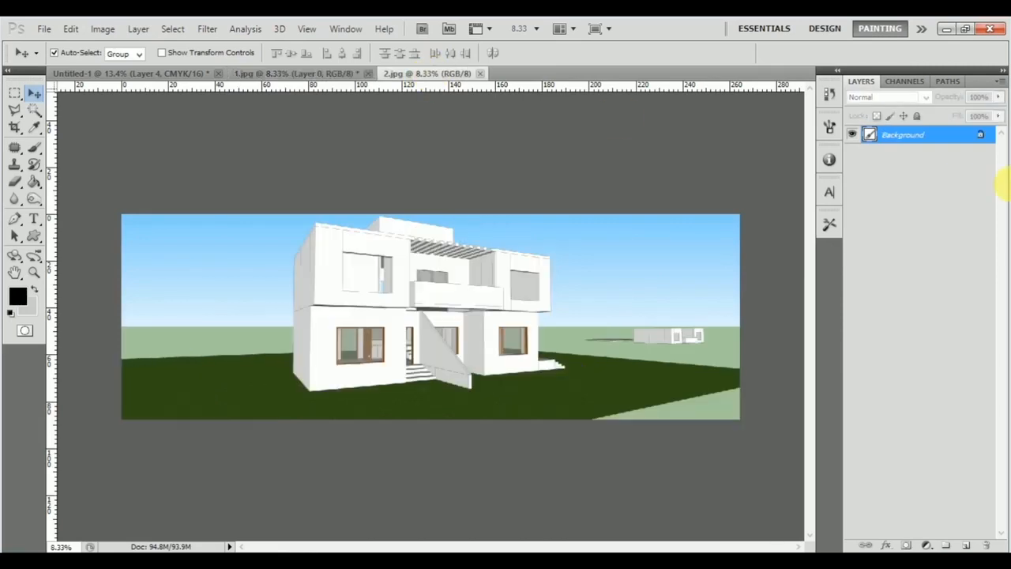
double_click(956, 143)
key("Return")
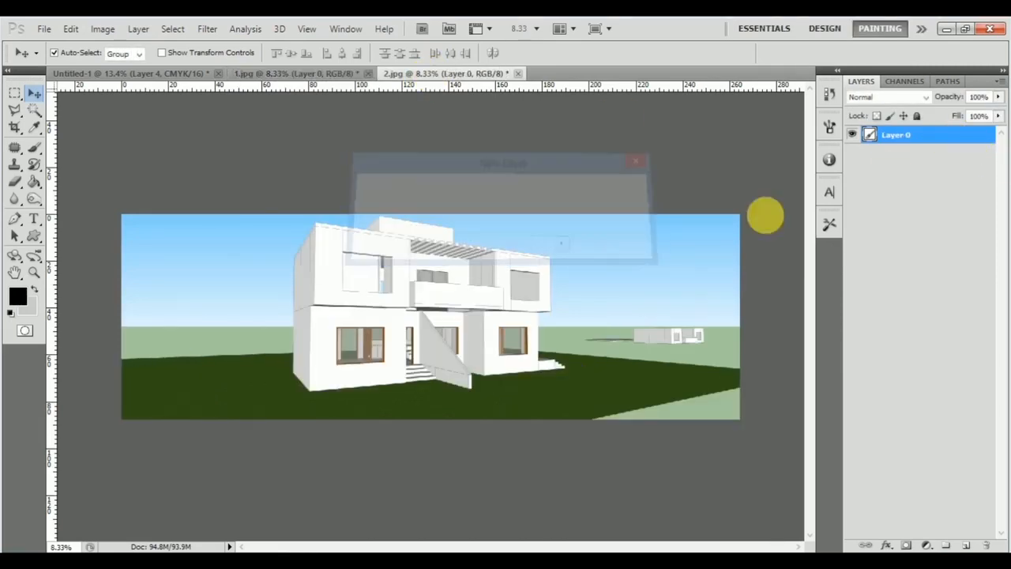
Select the sky and ground in 2.jpg with the Magic Wand, add the small distant building with a rectangular marquee, and delete the selected area
left_click(35, 112)
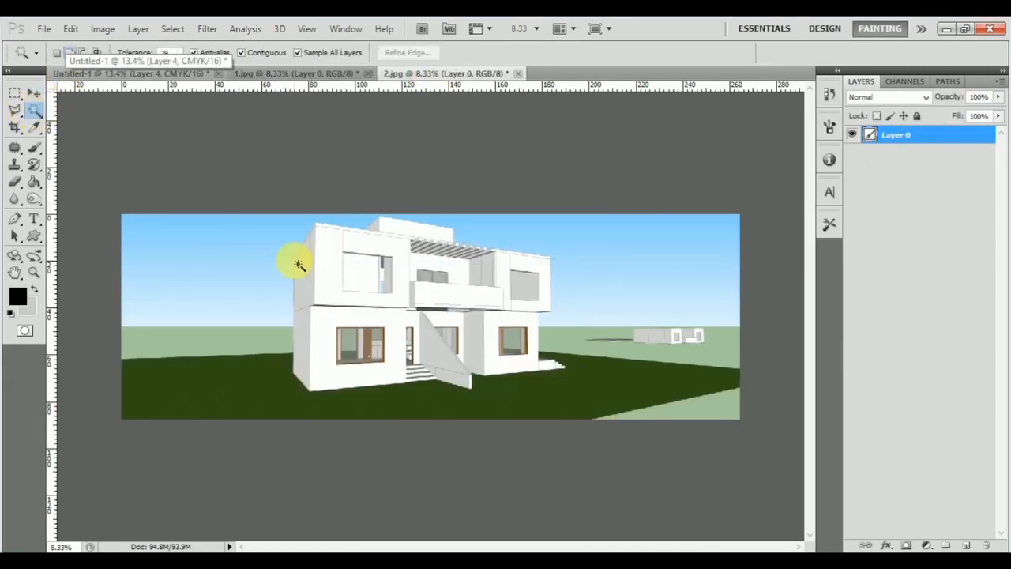
left_click(279, 236)
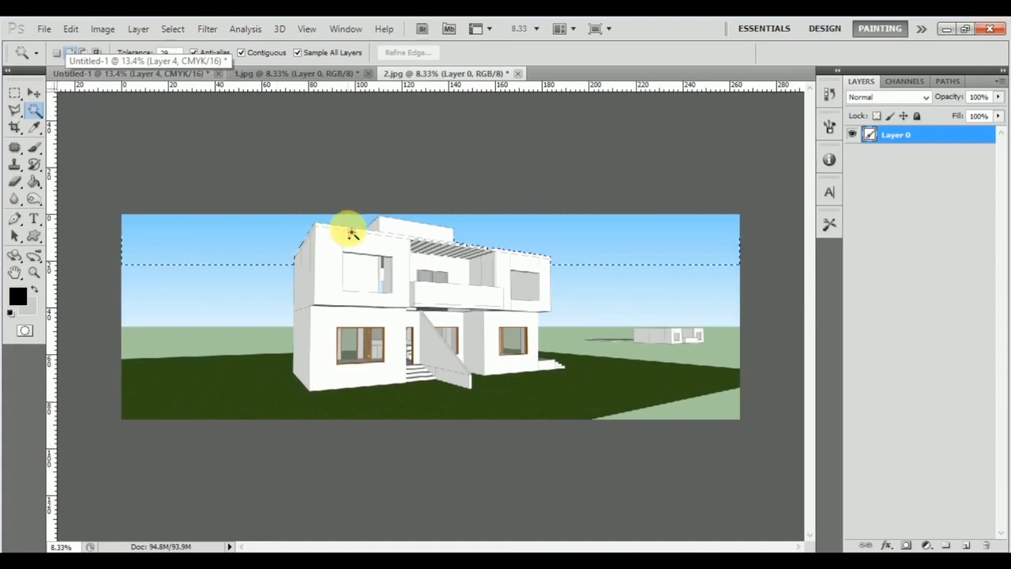
left_click(605, 329, "shift")
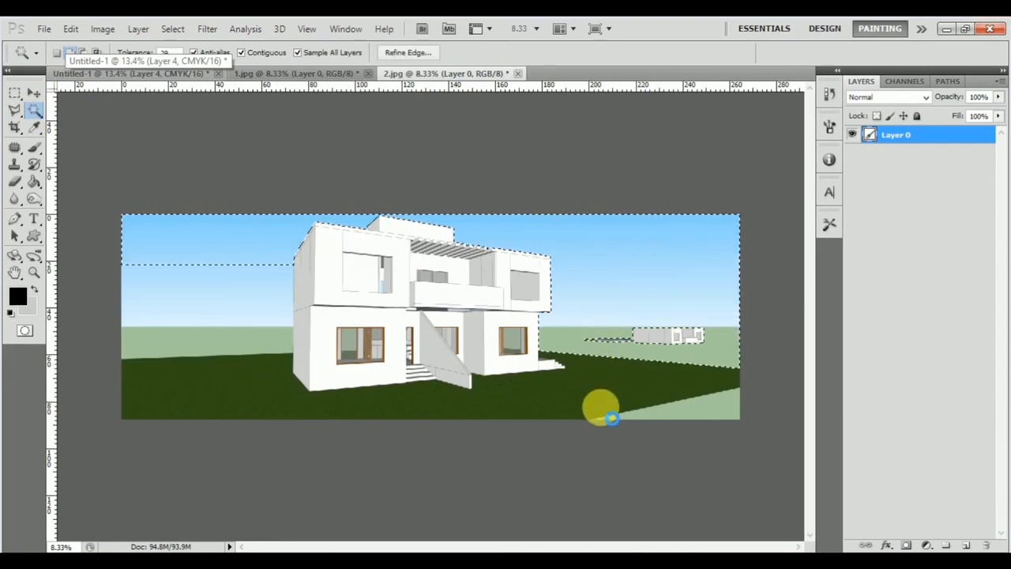
left_click(274, 404, "shift")
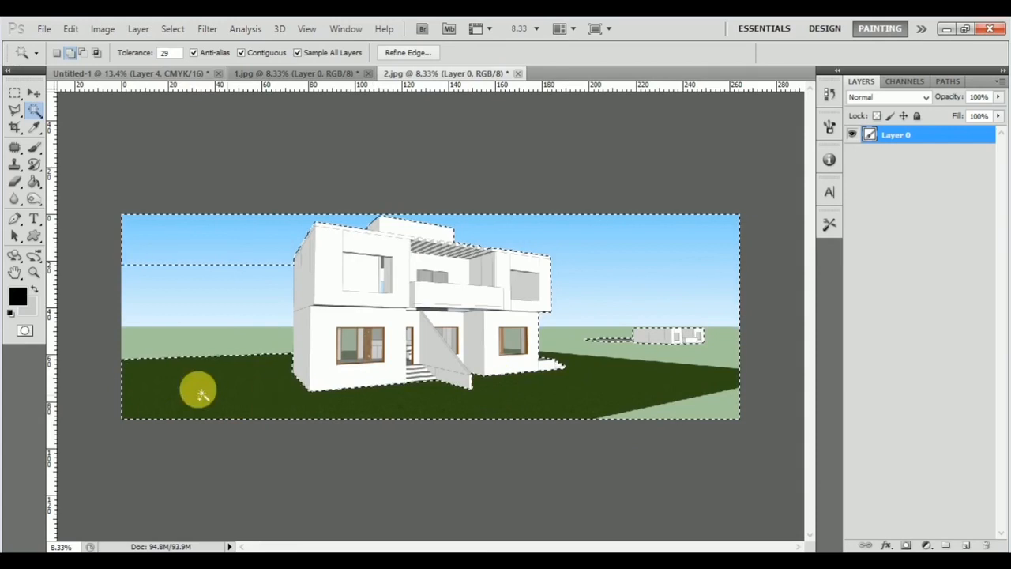
left_click(271, 308, "shift")
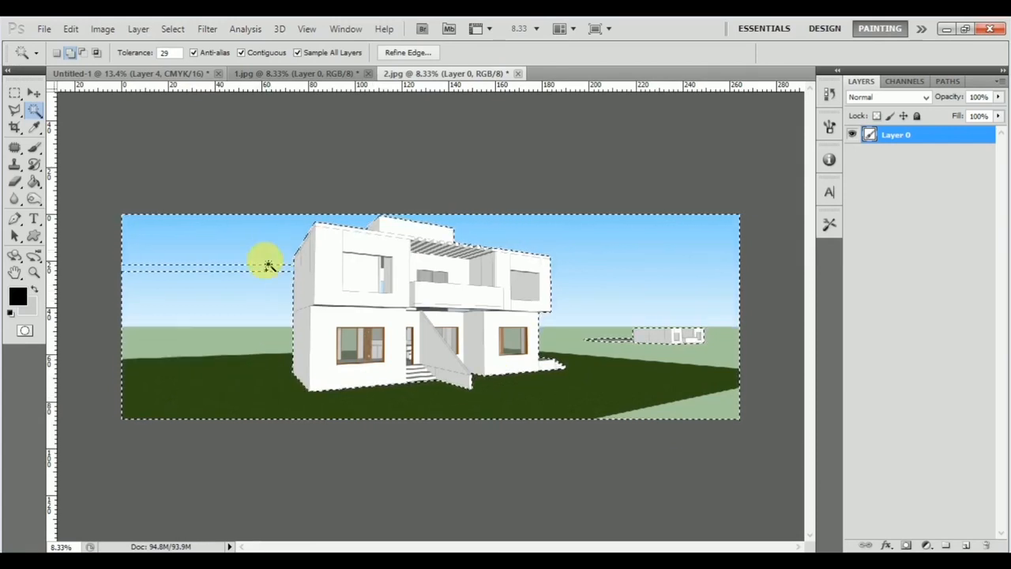
left_click(274, 259, "shift")
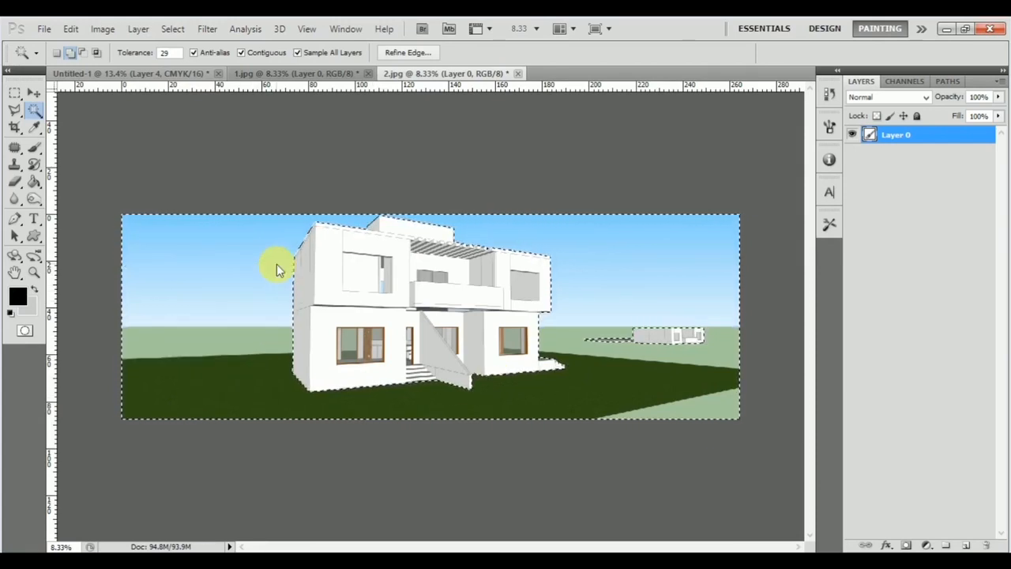
left_click(15, 94)
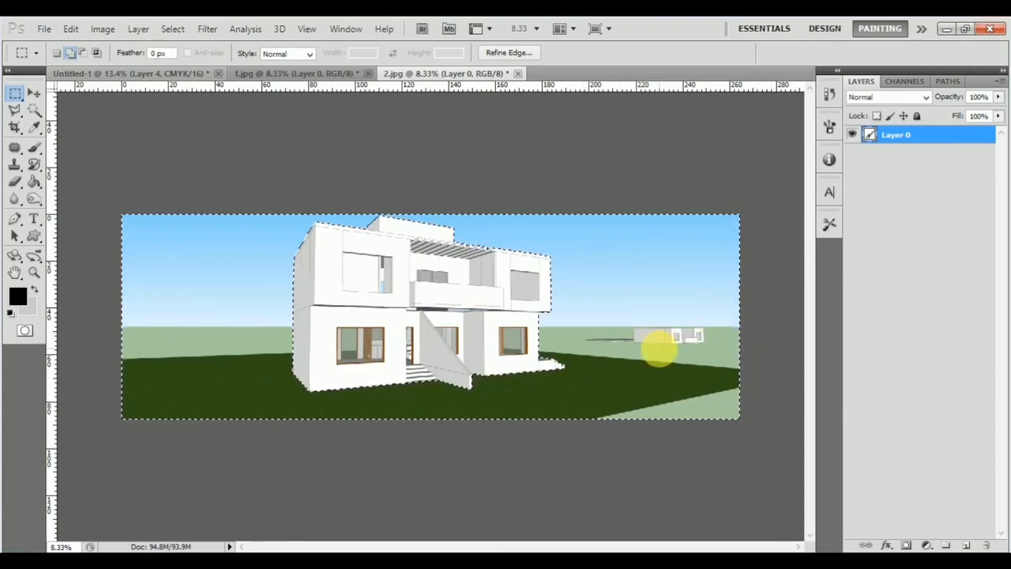
key("Delete")
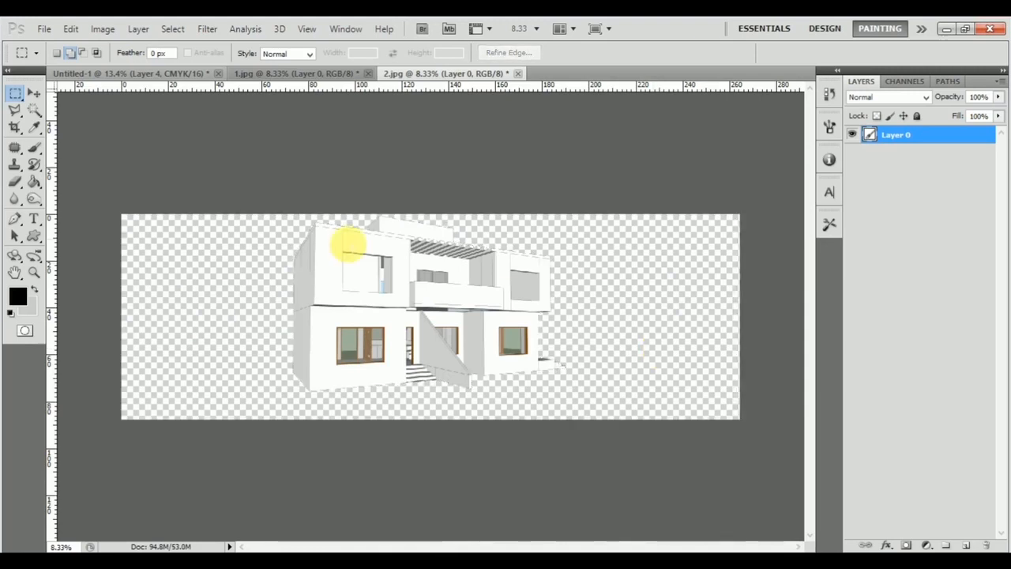
Select the sky, horizon strip and ground around the building in 1.jpg with the Magic Wand, delete them and deselect
left_click(294, 73)
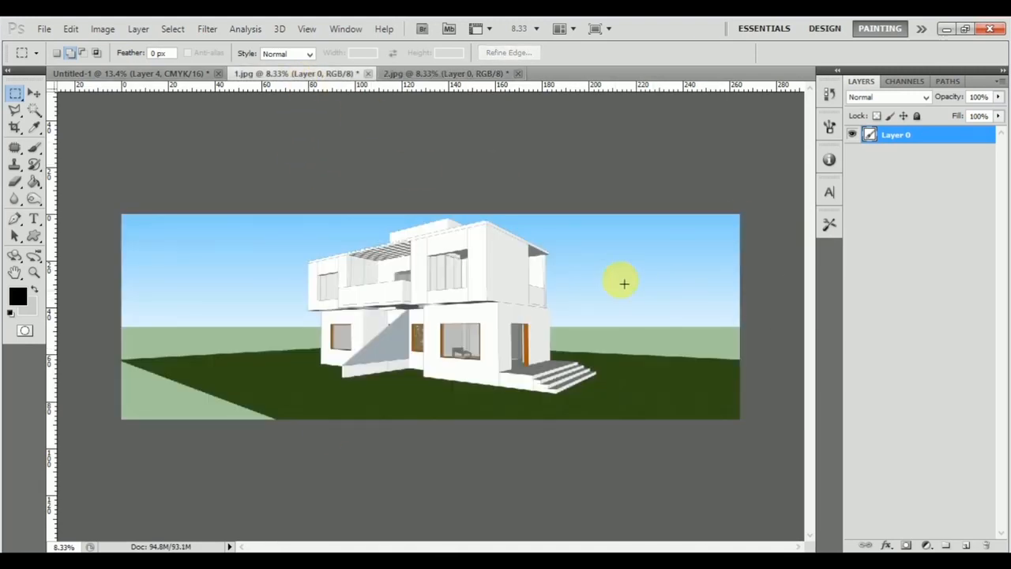
left_click(34, 110)
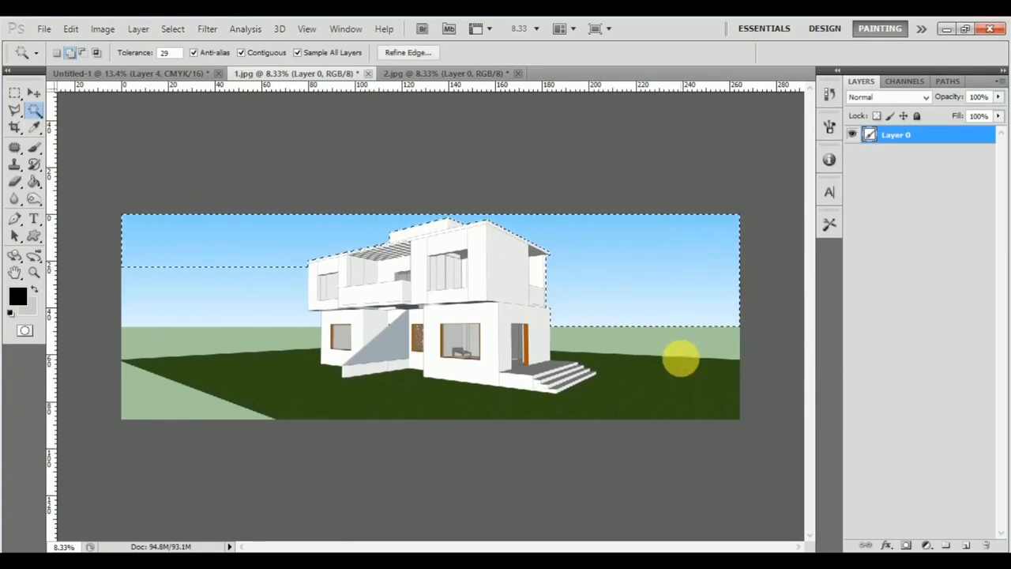
left_click(694, 327)
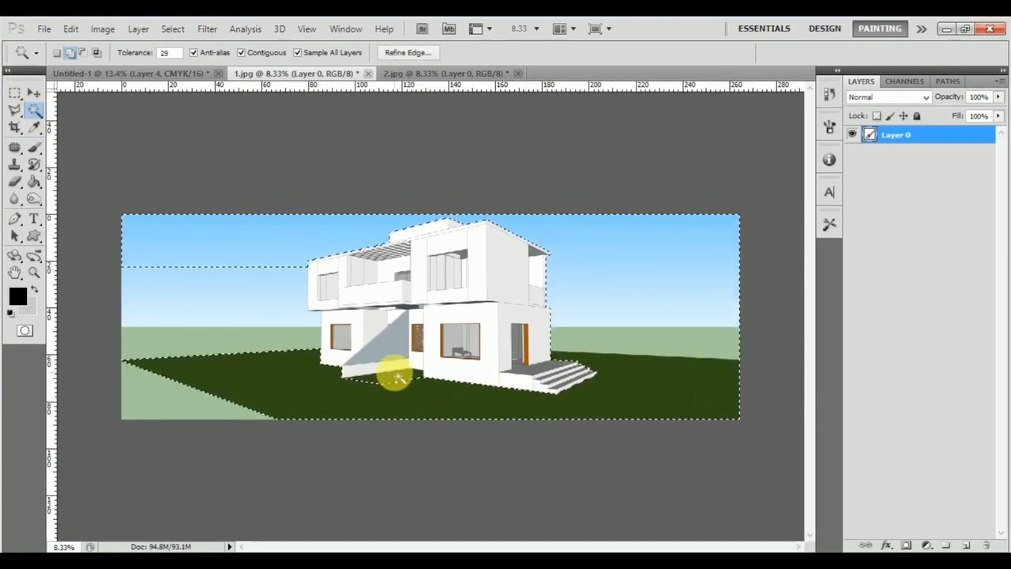
left_click(341, 384)
left_click(223, 273)
left_click(179, 392)
key("Delete")
key("ctrl+d")
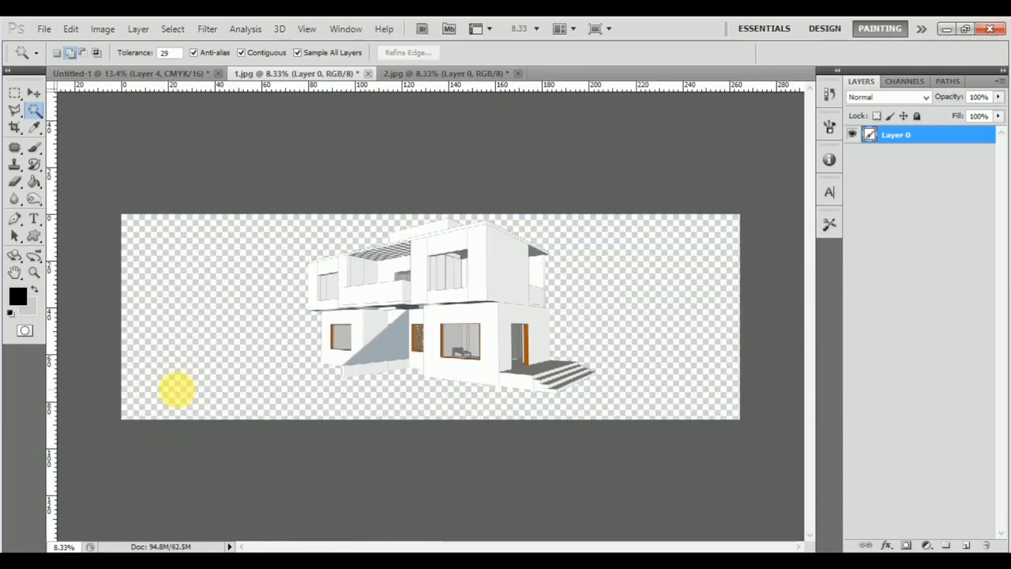
Copy the cut-out buildings from 1.jpg and 2.jpg into the Untitled-1 sheet as separate layers, accepting the bit-depth difference
key("v")
key("alt+l")
left_click_drag(402, 348, 494, 488)
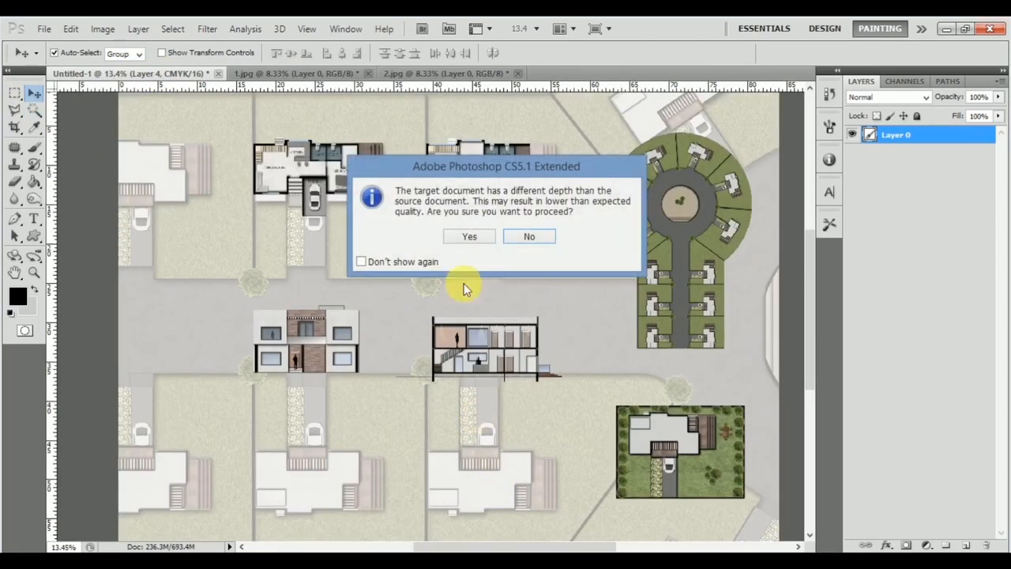
left_click(468, 239)
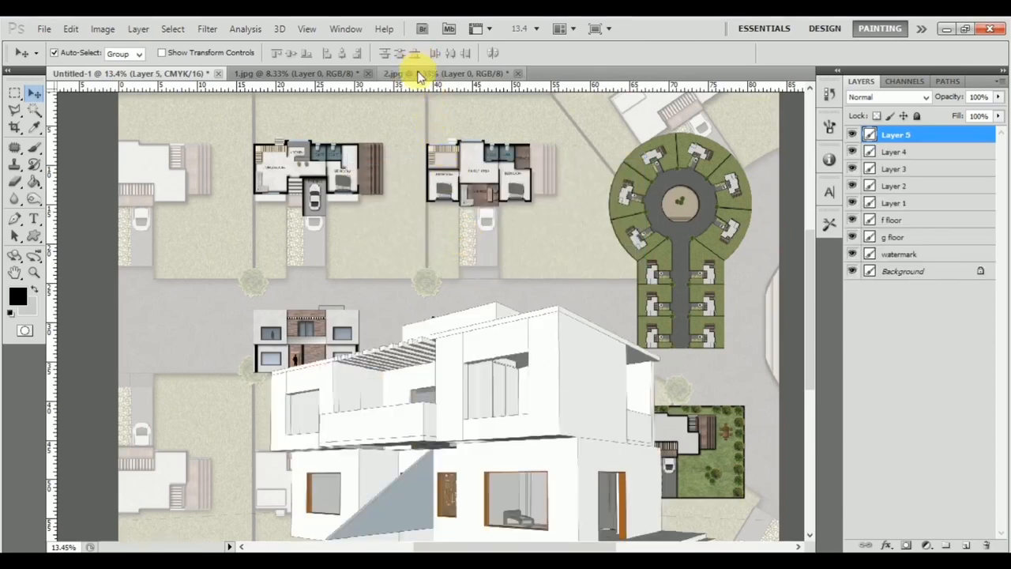
left_click(419, 75)
left_click_drag(429, 124, 195, 445)
left_click(482, 235)
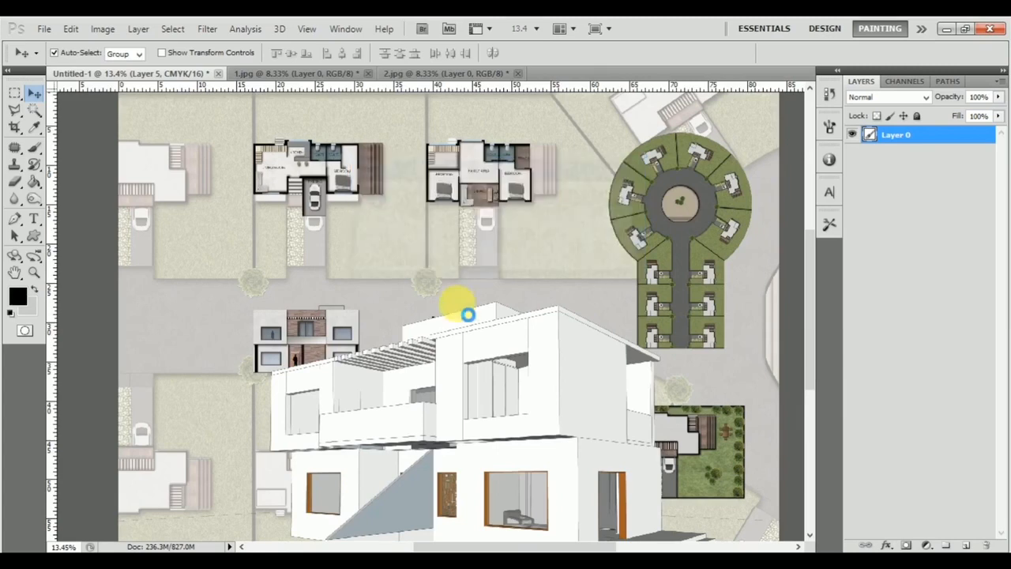
Move the two oversized perspective views apart on the sheet, shifting the 1.jpg building clear of the 2.jpg one and further up
scroll(311, 441, "down", 1)
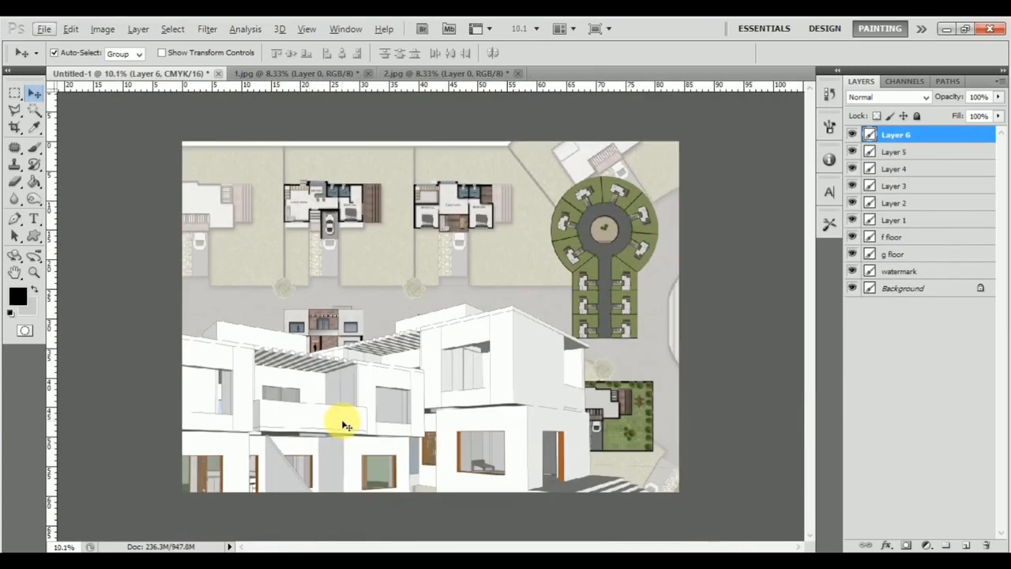
scroll(352, 419, "up", 2)
mouse_move(548, 355)
left_mouse_down()
mouse_move(672, 316)
mouse_move(771, 390)
mouse_move(757, 387)
left_mouse_up()
scroll(525, 385, "down", 2)
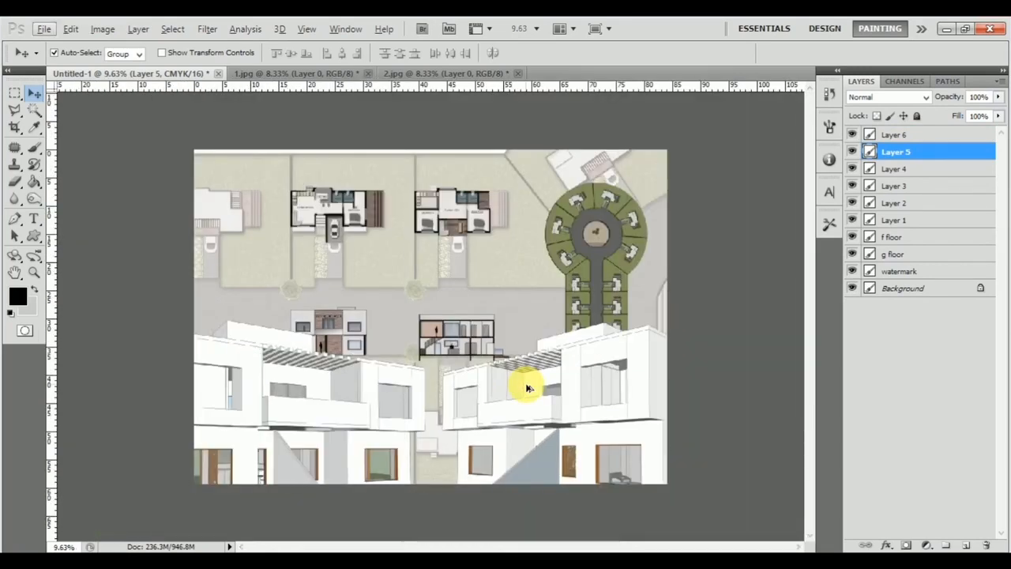
mouse_move(309, 422)
left_mouse_down()
mouse_move(314, 331)
mouse_move(314, 413)
left_mouse_up()
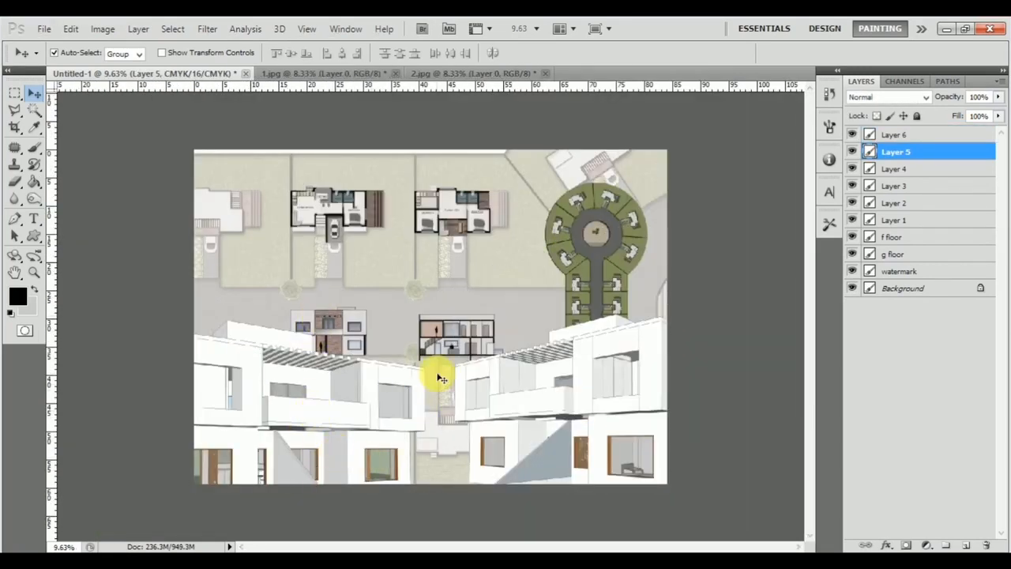
scroll(472, 383, "down", 2)
left_click_drag(521, 365, 493, 314)
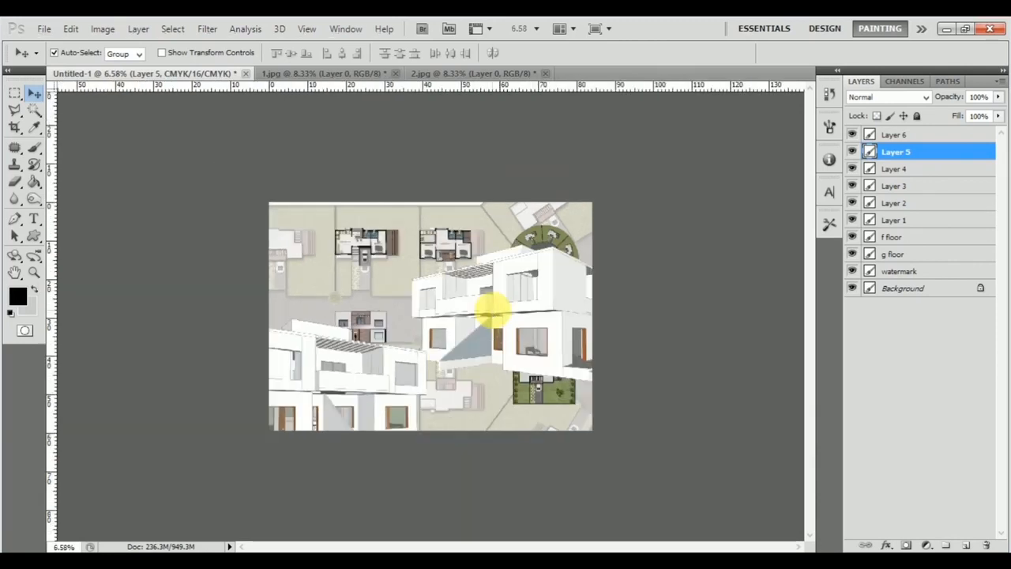
key("ctrl+t")
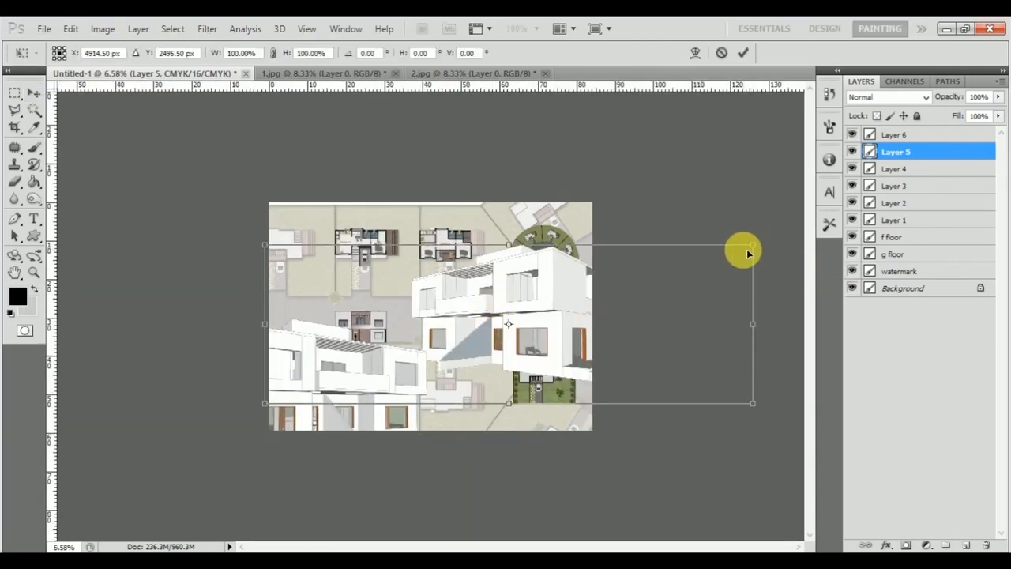
left_click_drag(763, 250, 622, 277)
key("Return")
Set the two perspectives side by side, select both layers and scale them together proportionally to 33% in the sheet's lower area
left_click_drag(388, 377, 352, 318)
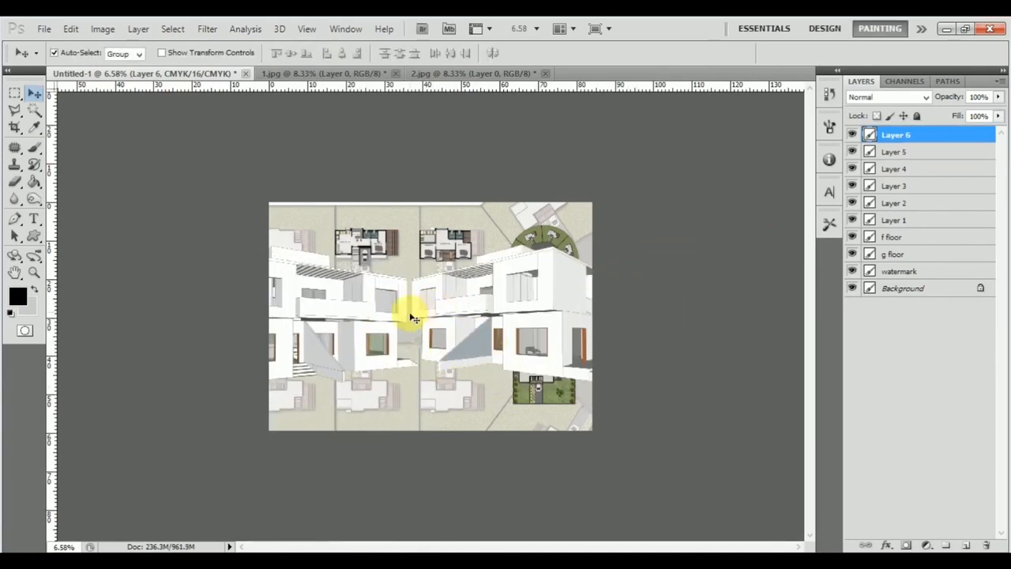
mouse_move(493, 332)
left_mouse_down()
mouse_move(514, 338)
mouse_move(485, 339)
left_mouse_up()
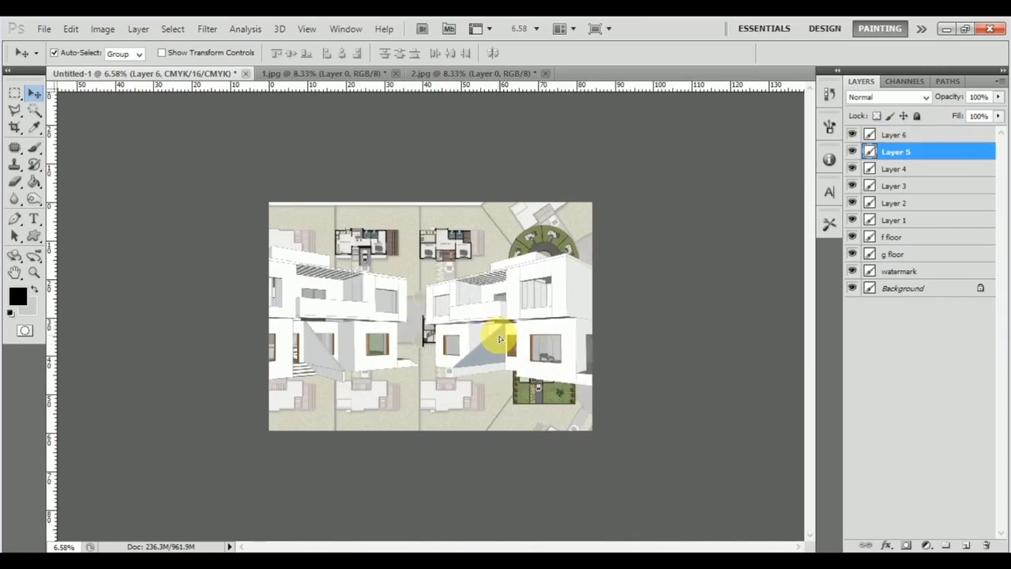
left_click(336, 345, "shift")
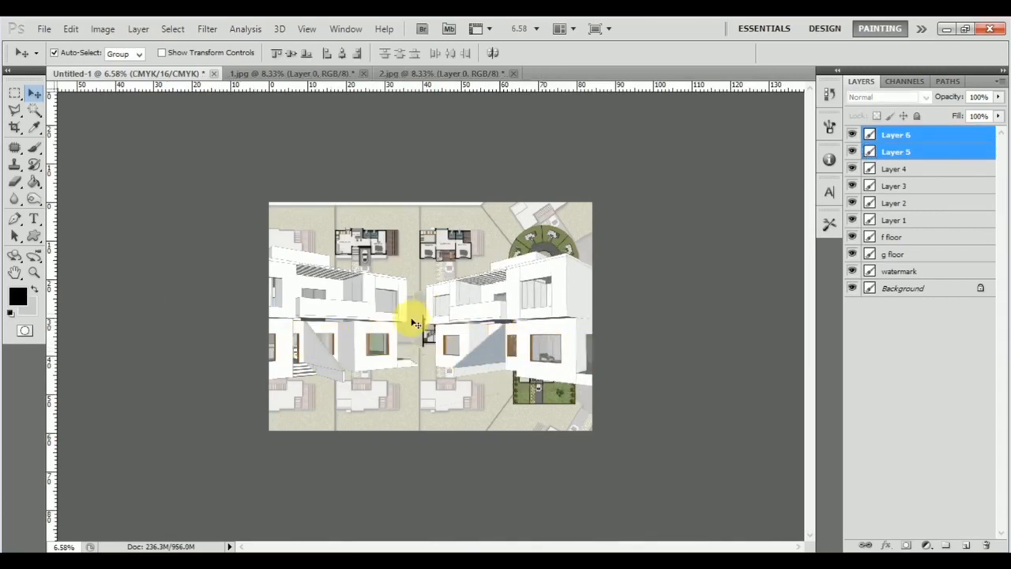
key("ctrl+t")
left_click_drag(765, 244, 448, 408)
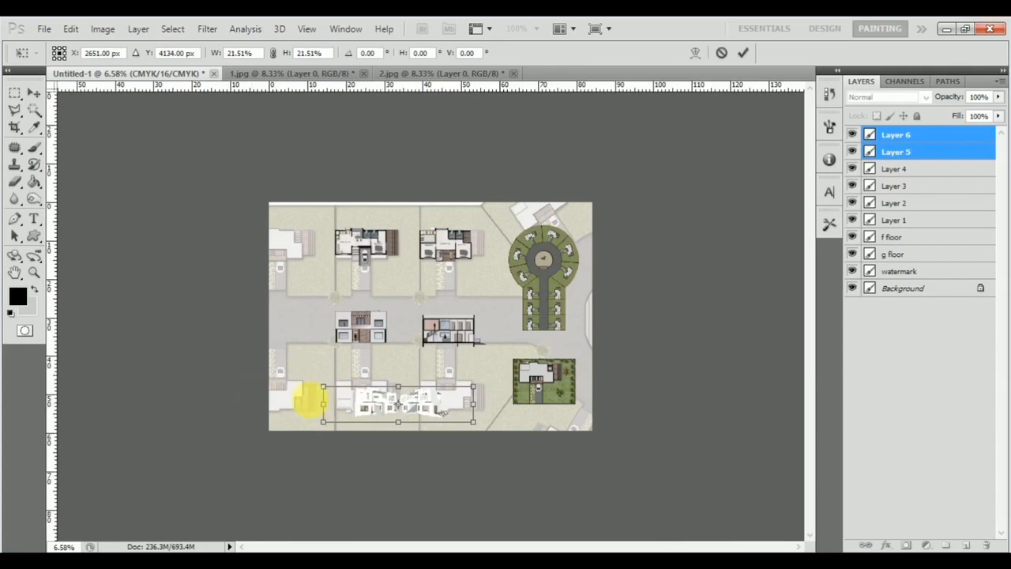
left_click_drag(324, 387, 275, 354)
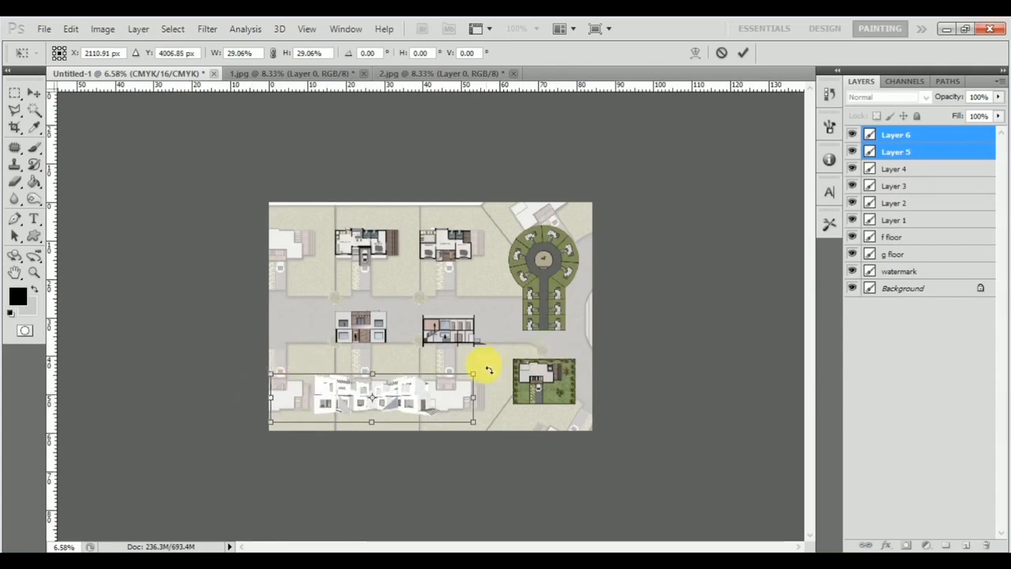
left_click_drag(474, 377, 500, 362)
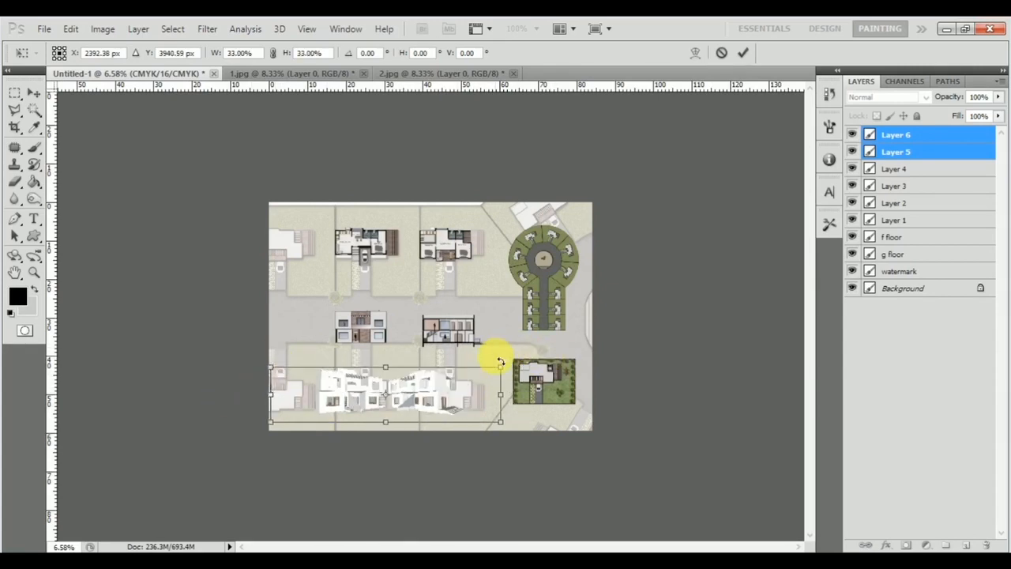
key("Return")
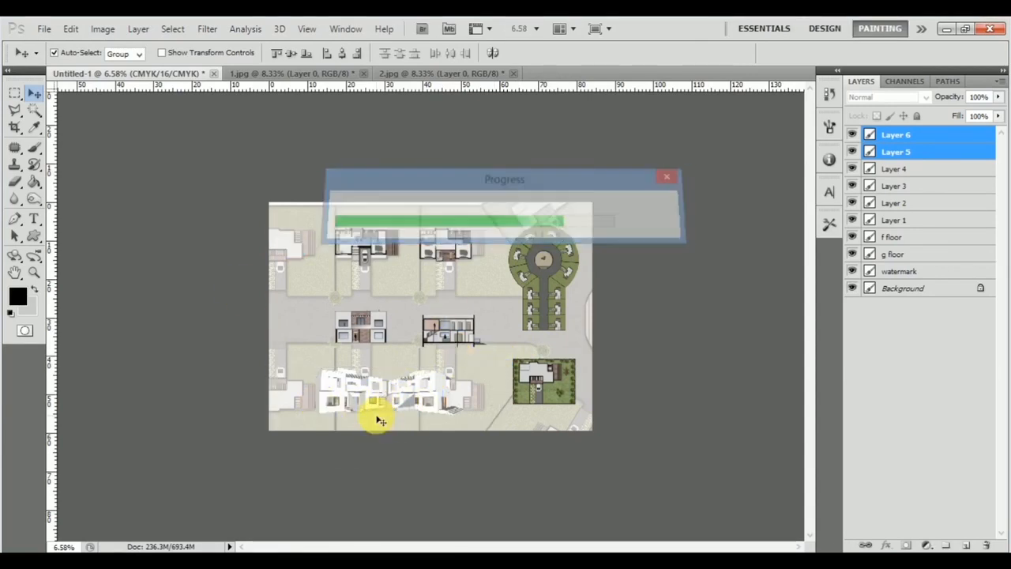
Spread the two scaled perspectives apart along the sheet's lower area, moving the 2.jpg building towards the sheet's left edge
scroll(376, 423, "up", 5)
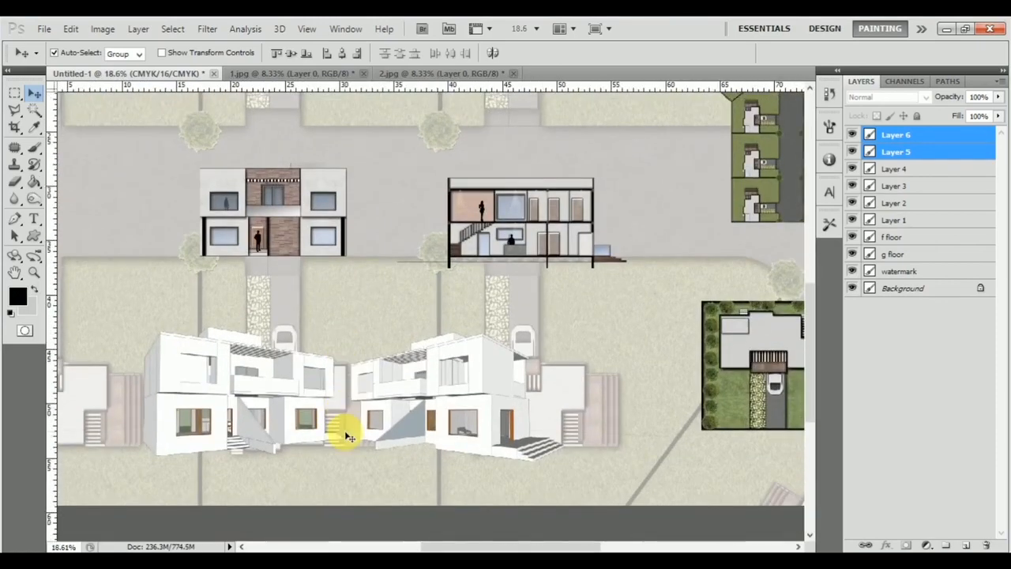
left_click_drag(278, 449, 361, 356)
scroll(370, 350, "up", 2)
left_click_drag(539, 318, 493, 318)
left_click_drag(573, 300, 677, 315)
left_click(567, 334)
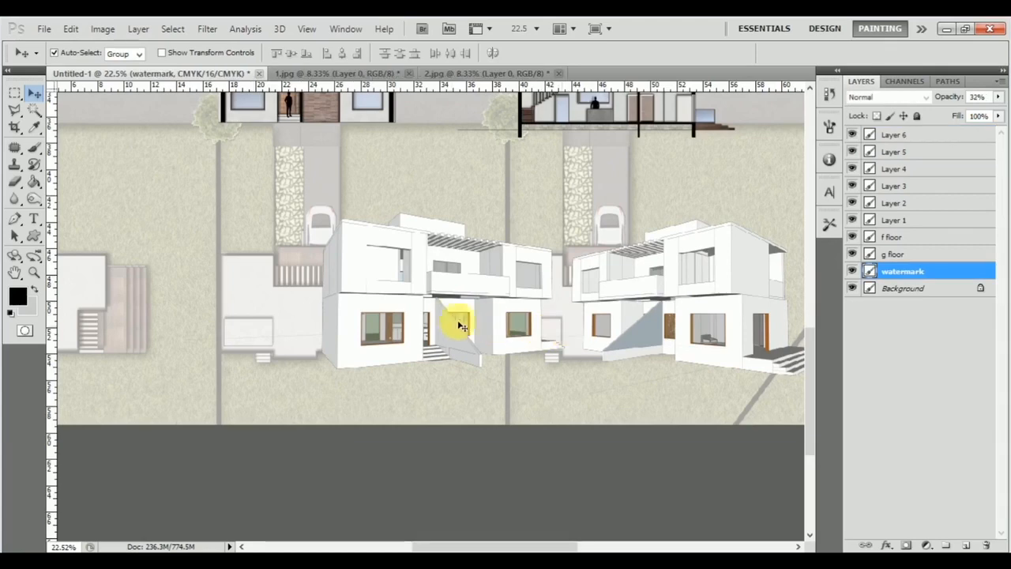
left_click_drag(462, 326, 135, 322)
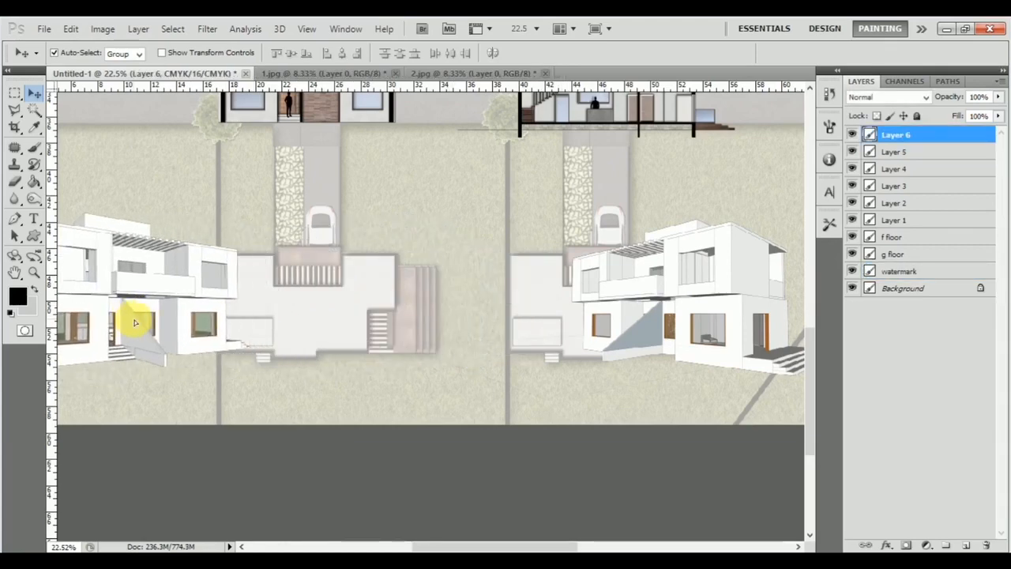
scroll(277, 316, "up", 2)
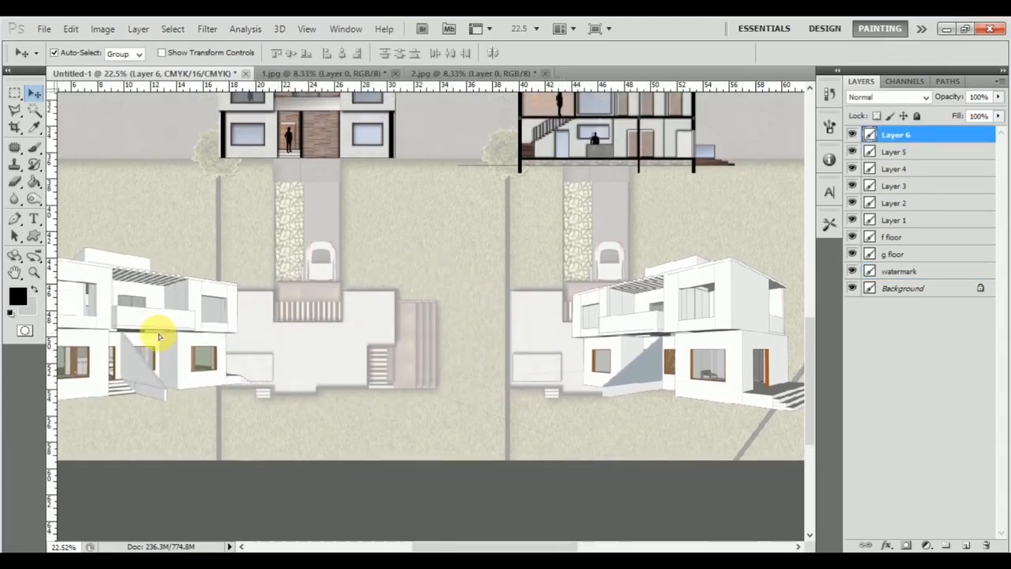
Adjust the spacing of the perspectives, shifting the 1.jpg building slightly left beneath the section and repositioning the 2.jpg building below the elevation
left_click_drag(648, 336, 621, 346)
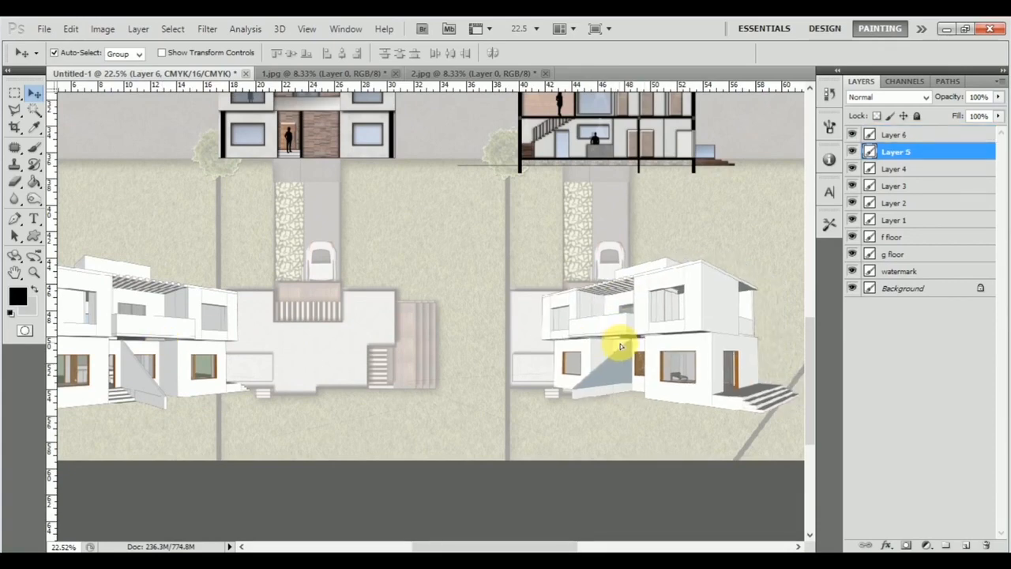
scroll(619, 344, "down", 2)
scroll(517, 348, "down", 3)
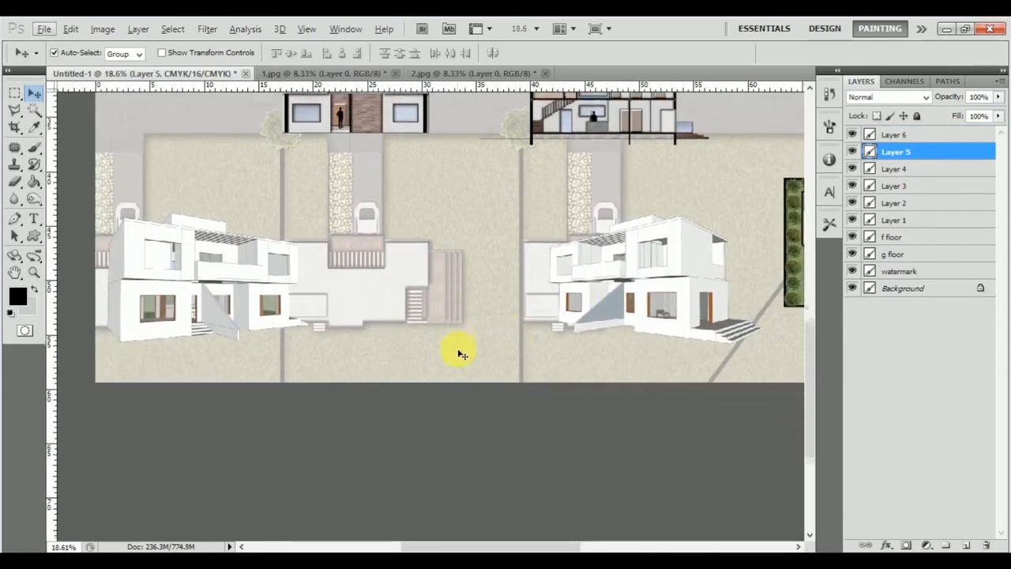
scroll(390, 290, "right", 1)
scroll(378, 295, "up", 1)
scroll(378, 296, "up", 1)
left_click_drag(131, 299, 169, 290)
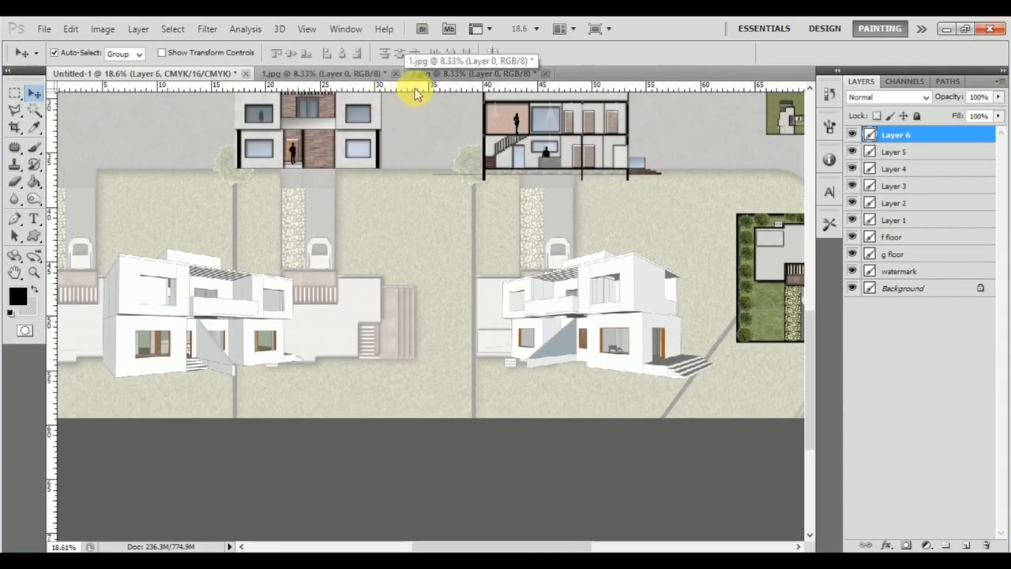
Add a horizontal guide at about 54 on the vertical ruler and align the side steps of the 2.jpg building with it
left_click_drag(434, 89, 440, 364)
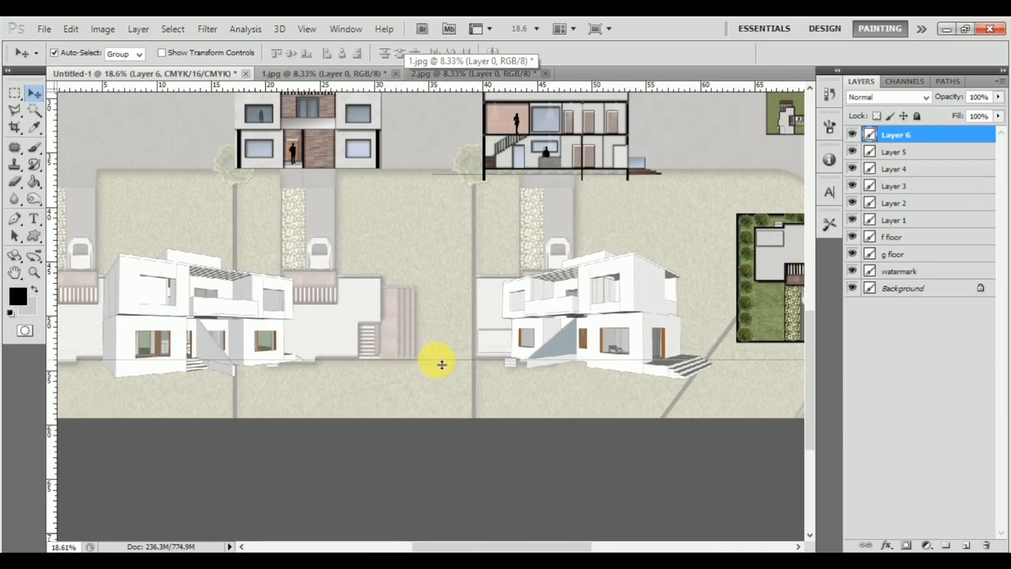
scroll(298, 368, "up", 4)
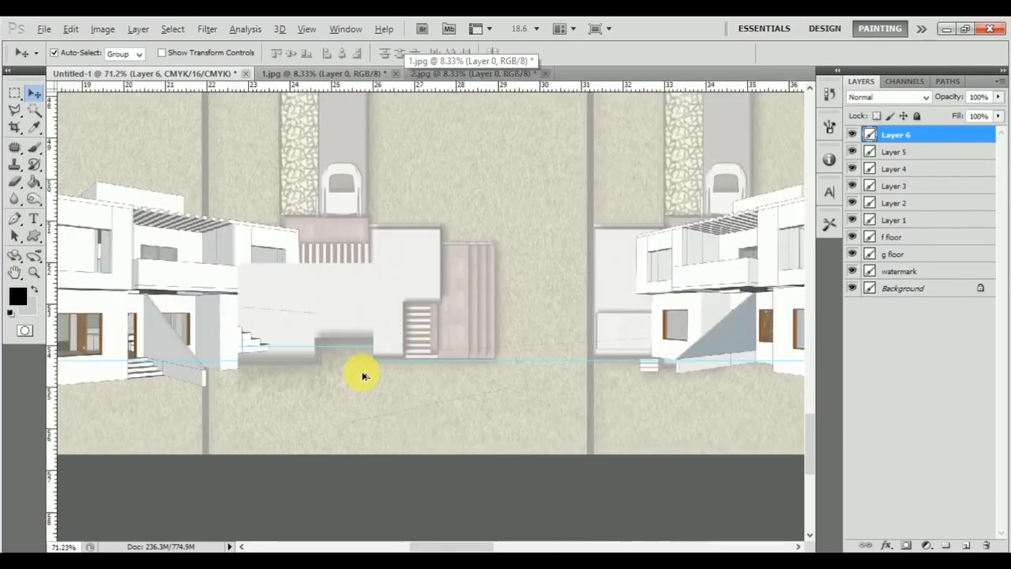
scroll(274, 344, "up", 4)
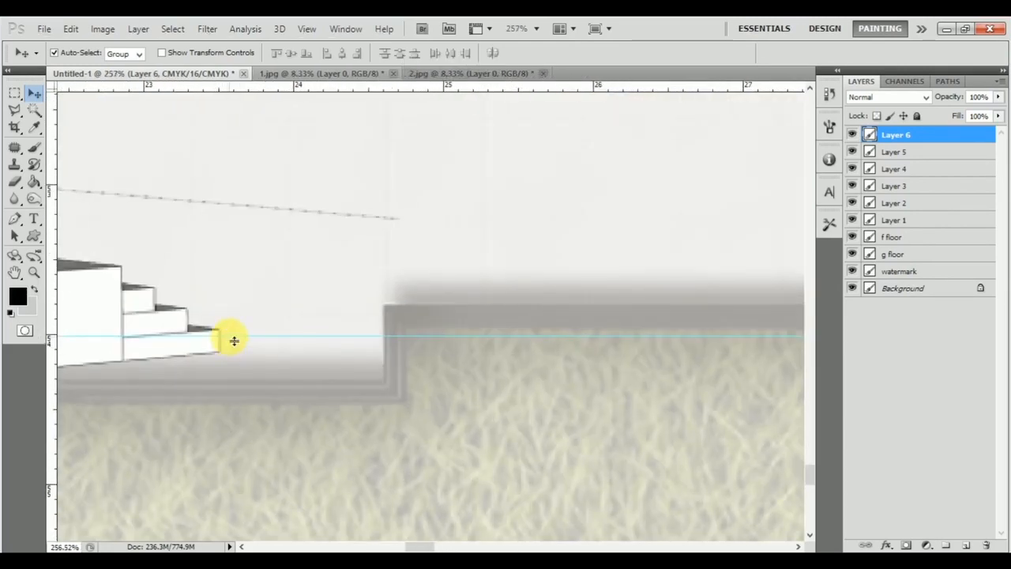
left_click_drag(238, 370, 264, 352)
scroll(266, 379, "down", 5)
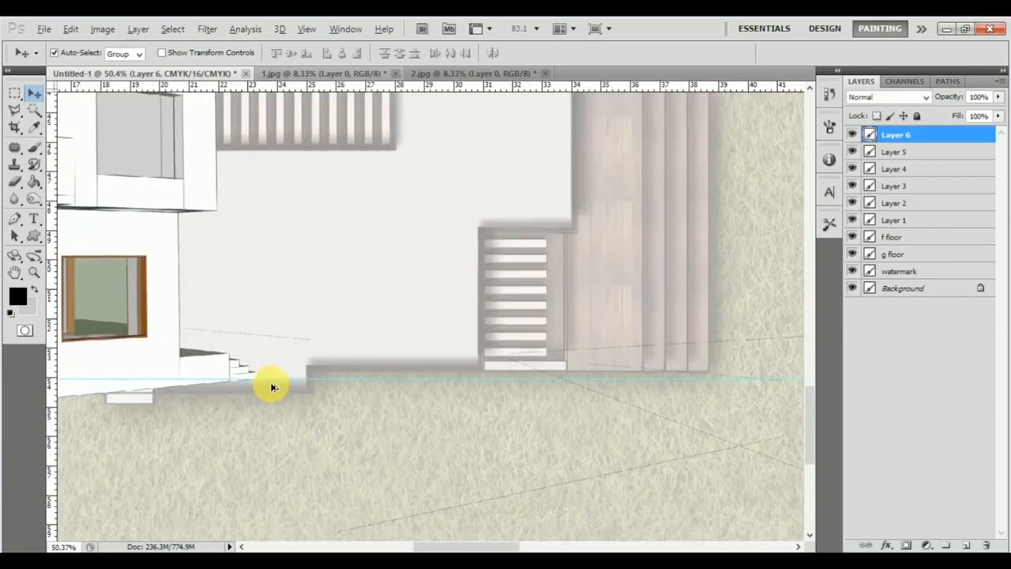
Align the lower corner of the 1.jpg building's wall with the horizontal guide, and clear the guide from view
scroll(271, 368, "right", 3)
scroll(621, 355, "up", 3)
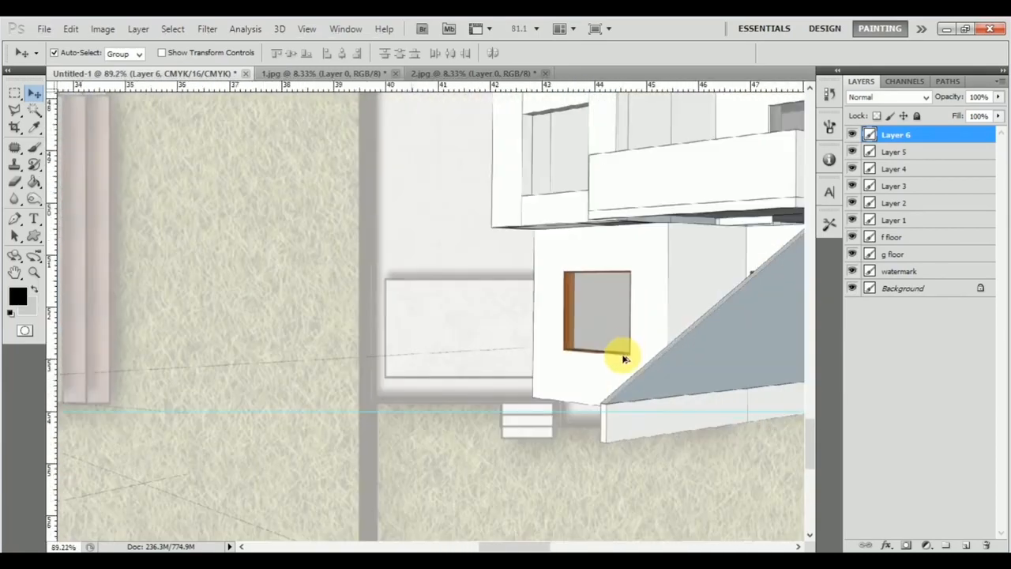
left_click_drag(515, 302, 550, 325)
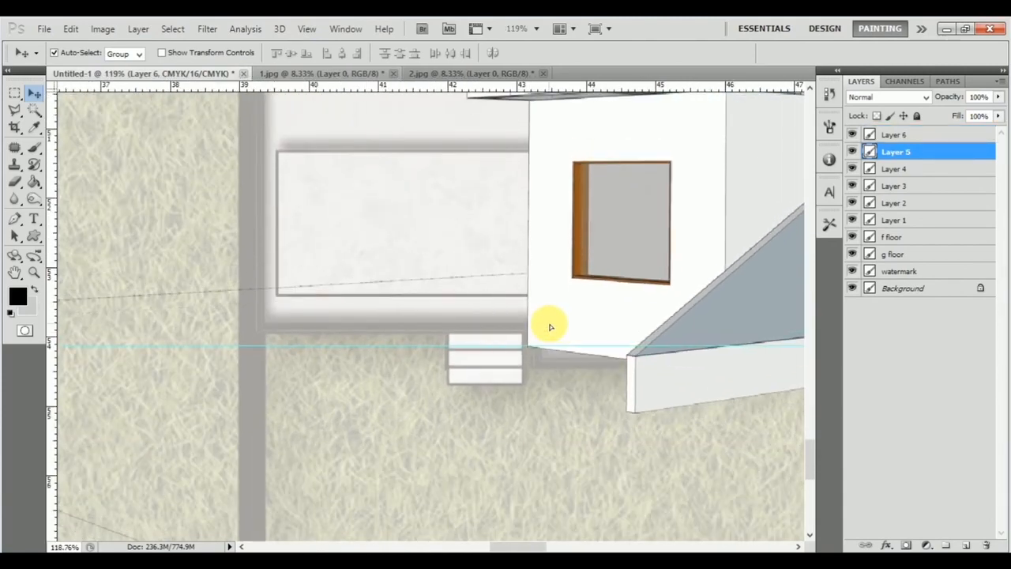
scroll(507, 332, "down", 6)
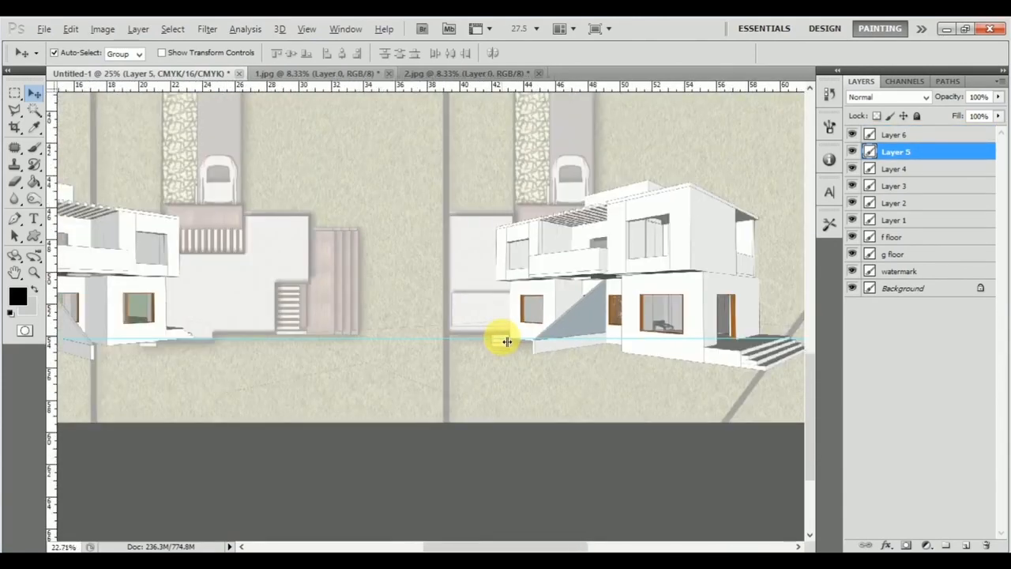
scroll(305, 350, "down", 3)
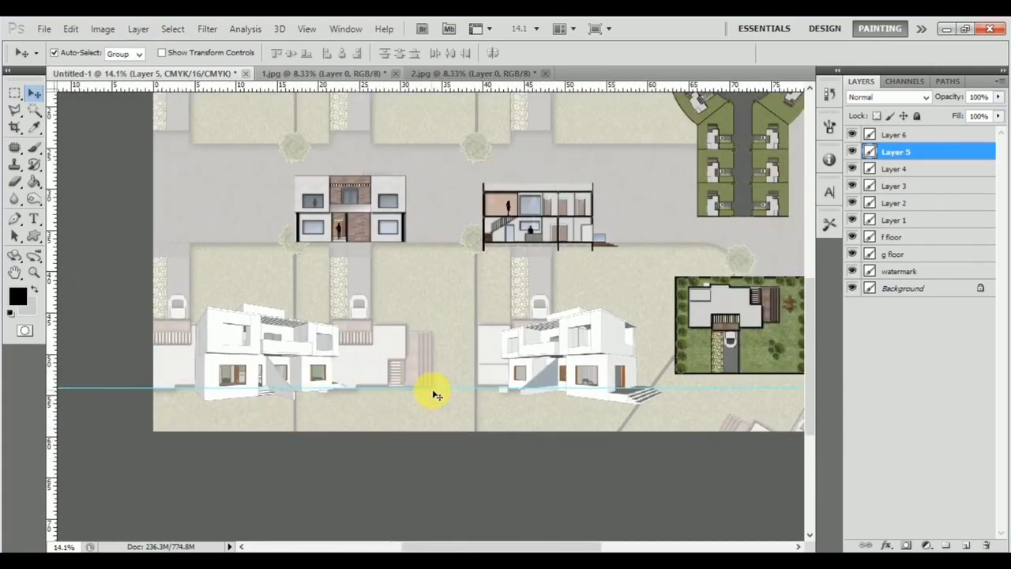
scroll(404, 246, "down", 1)
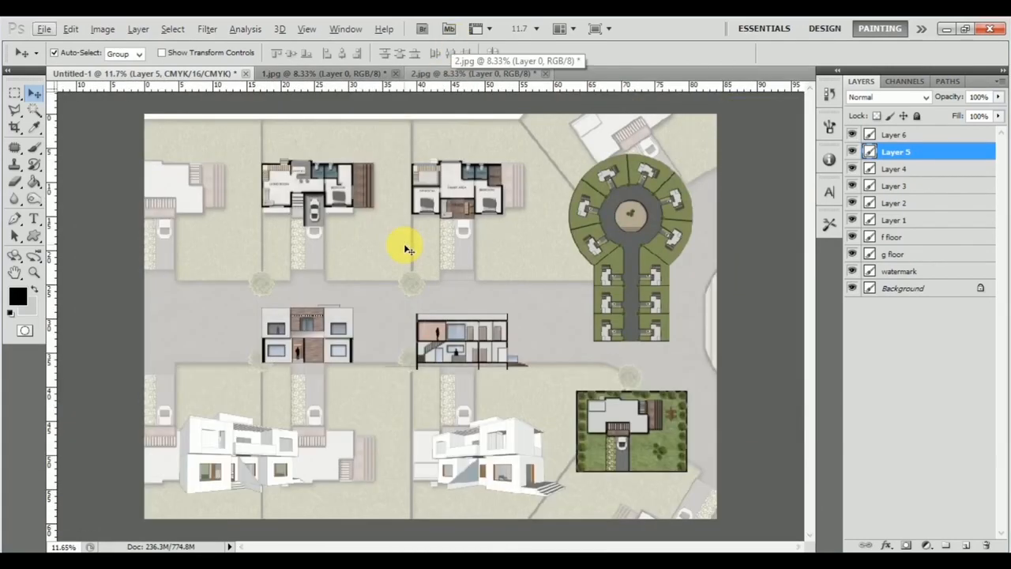